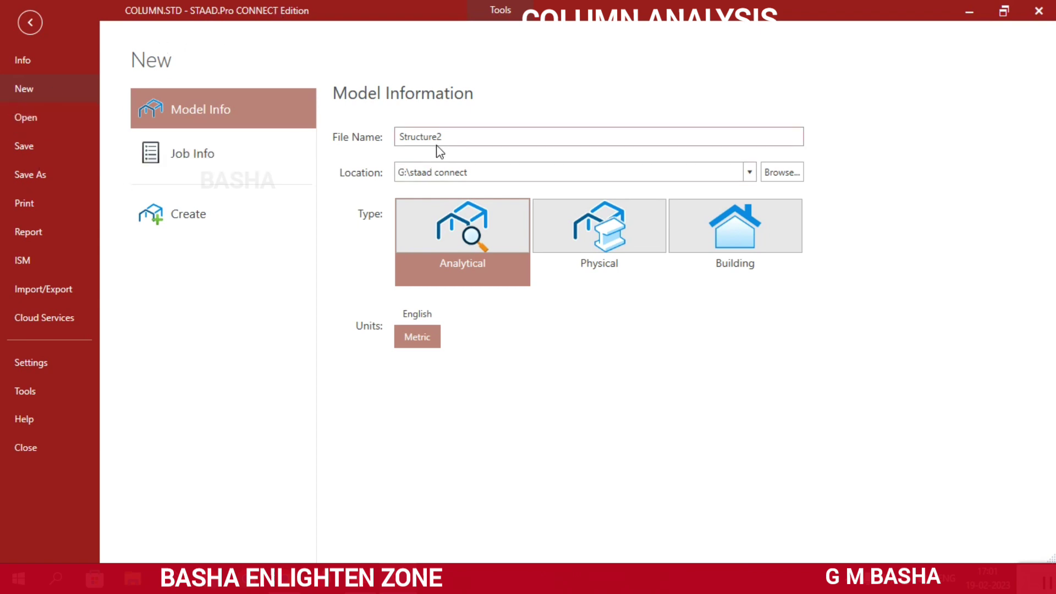
Step: Create a new metric Analytical model named COLUMN, overwriting and saving the existing COLUMN.STD
{"action": "double_click", "coordinate": [418, 142]}
{"action": "type", "text": "COLUMN"}
{"action": "left_click", "coordinate": [447, 248]}
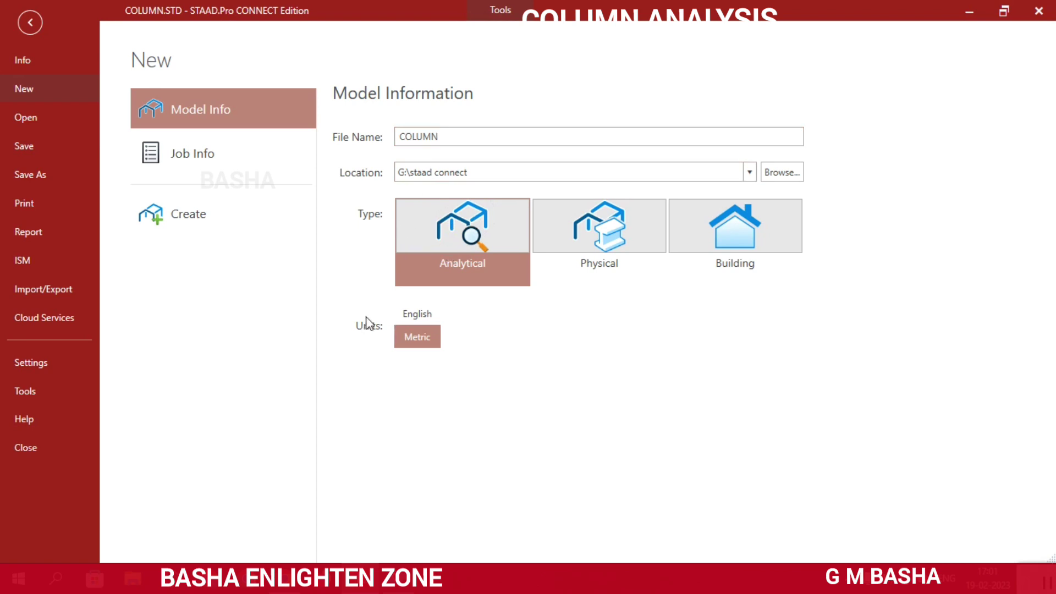
{"action": "left_click", "coordinate": [192, 220]}
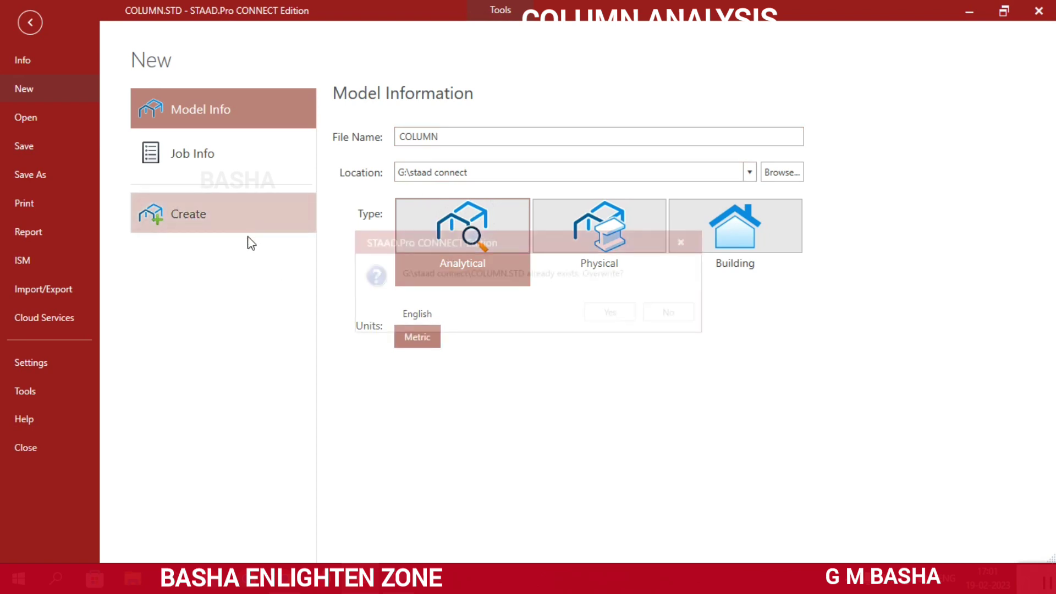
{"action": "left_click", "coordinate": [602, 314]}
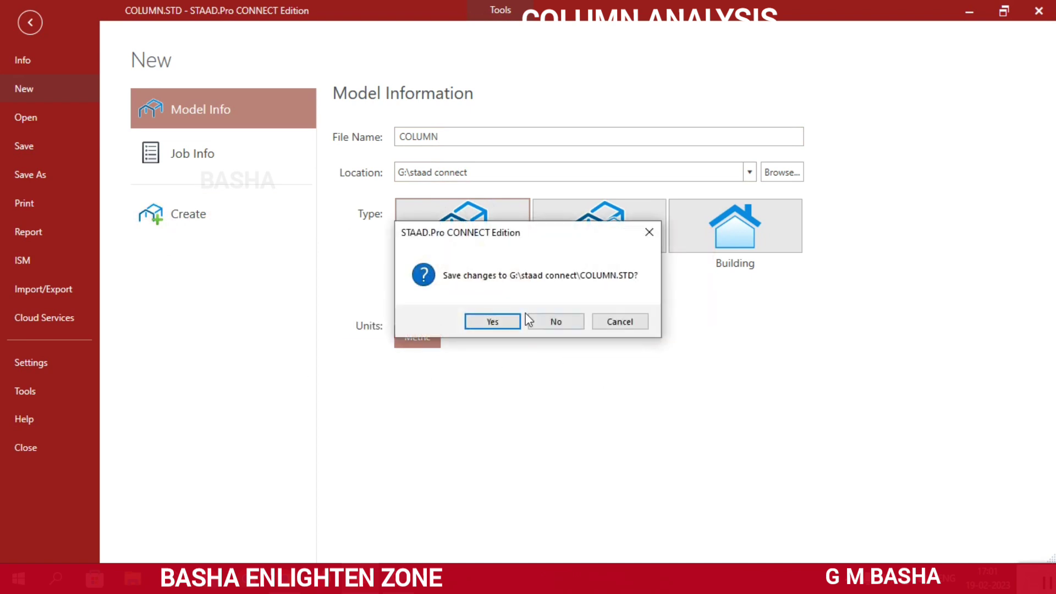
{"action": "left_click", "coordinate": [514, 323]}
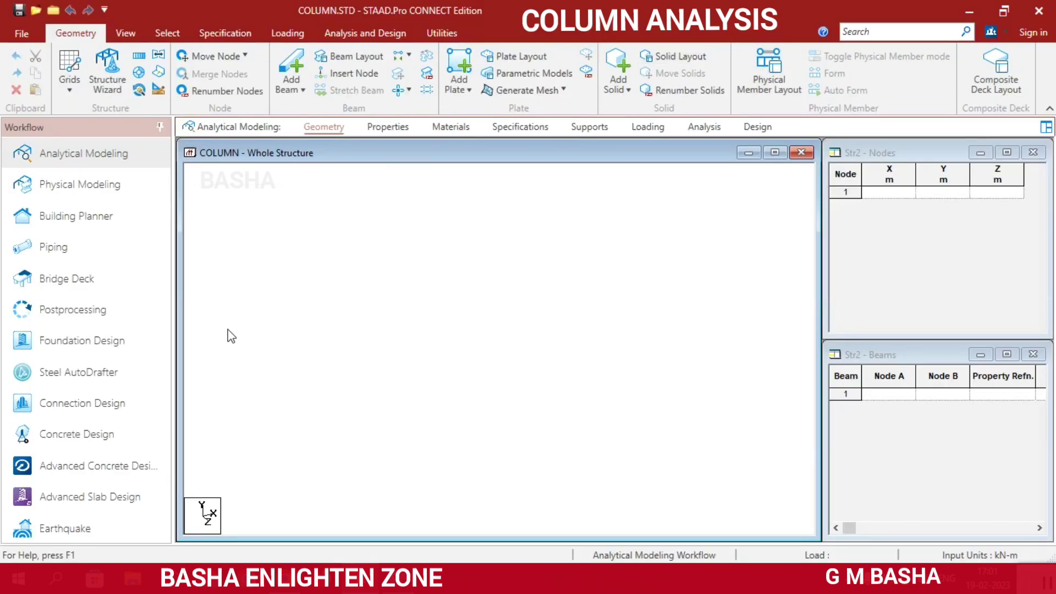
Step: Draw one vertical column member on a beam grid from the origin up to grid level 4
{"action": "left_click", "coordinate": [81, 70]}
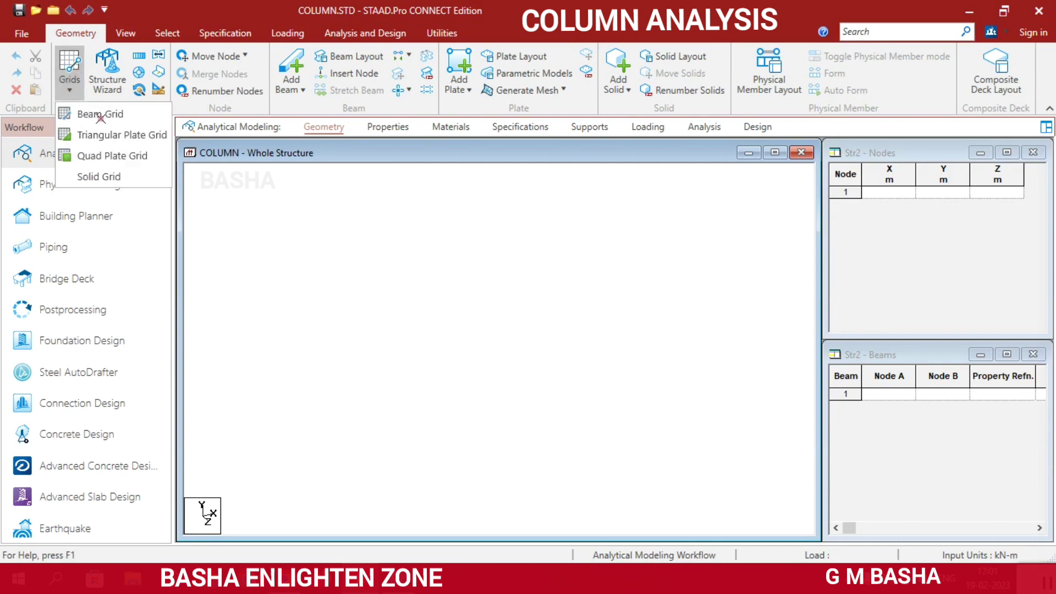
{"action": "left_click", "coordinate": [100, 116]}
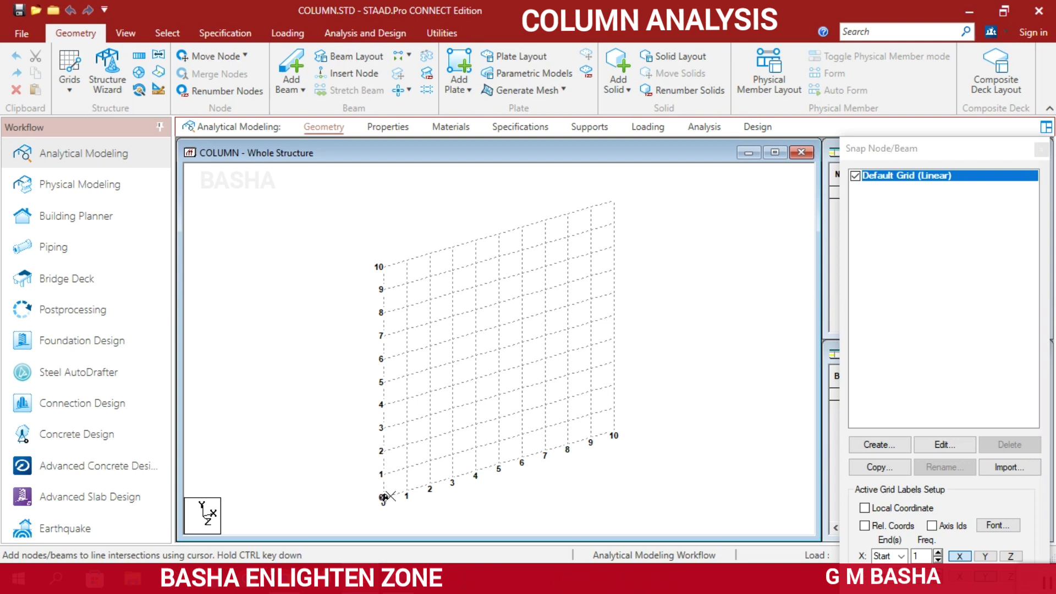
{"action": "left_click", "coordinate": [383, 498]}
{"action": "left_click", "coordinate": [384, 411]}
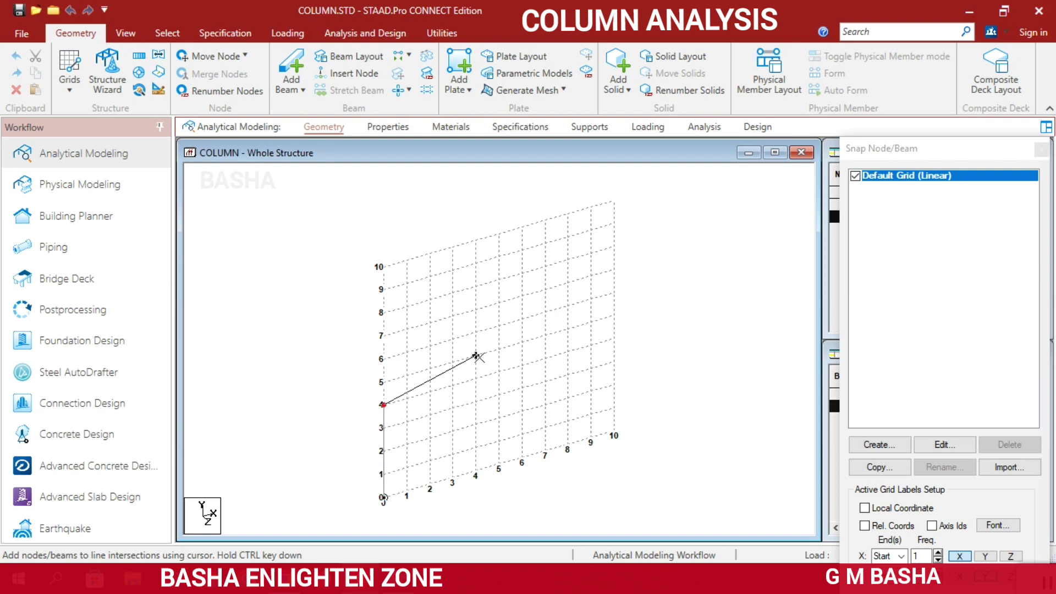
{"action": "key", "text": "Escape"}
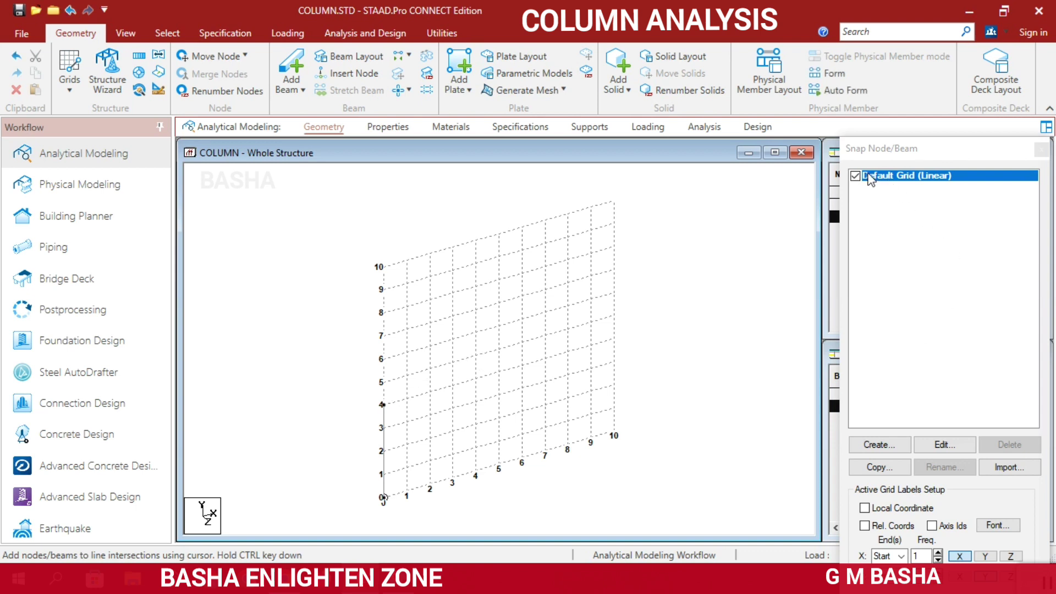
Step: Hide the default grid and move to the Supports page
{"action": "left_click", "coordinate": [855, 176]}
{"action": "left_click", "coordinate": [855, 176]}
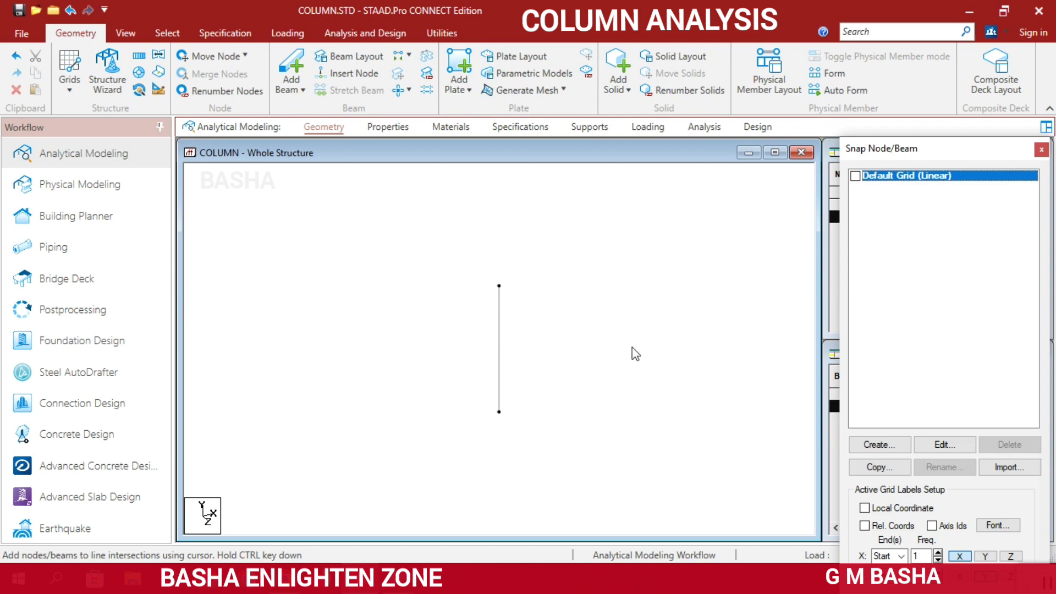
{"action": "left_click", "coordinate": [595, 126]}
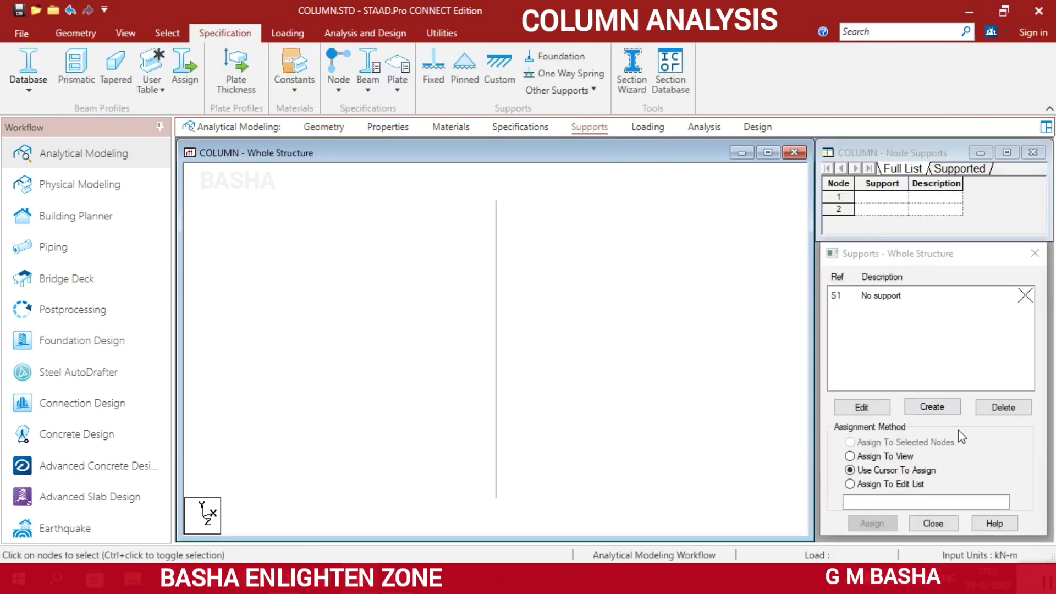
Step: Create fixed support S2 and assign it to node 1 at the column base
{"action": "left_click", "coordinate": [932, 407]}
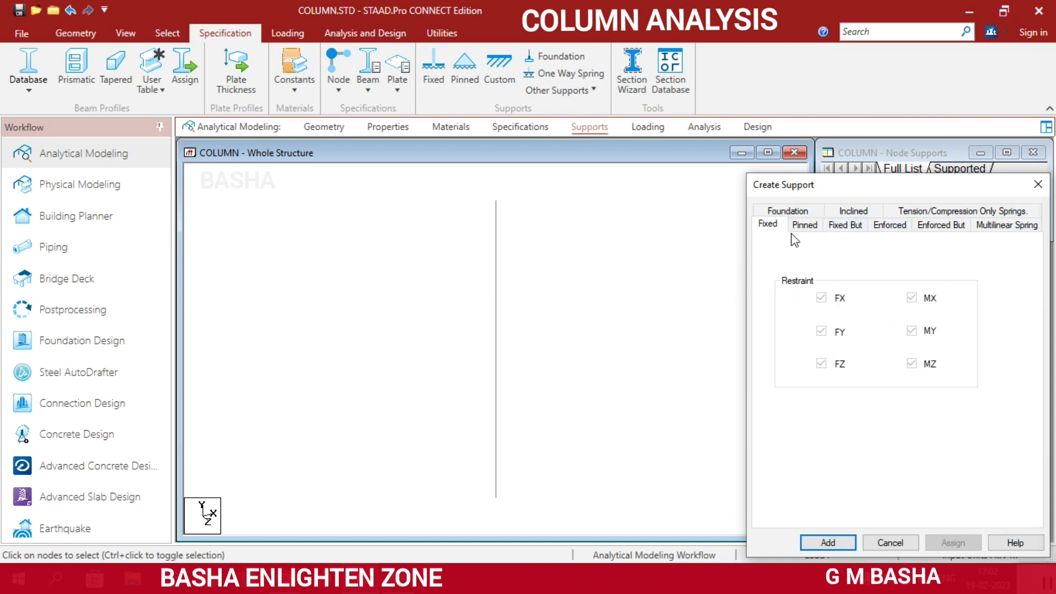
{"action": "left_click", "coordinate": [834, 543]}
{"action": "left_click", "coordinate": [868, 314]}
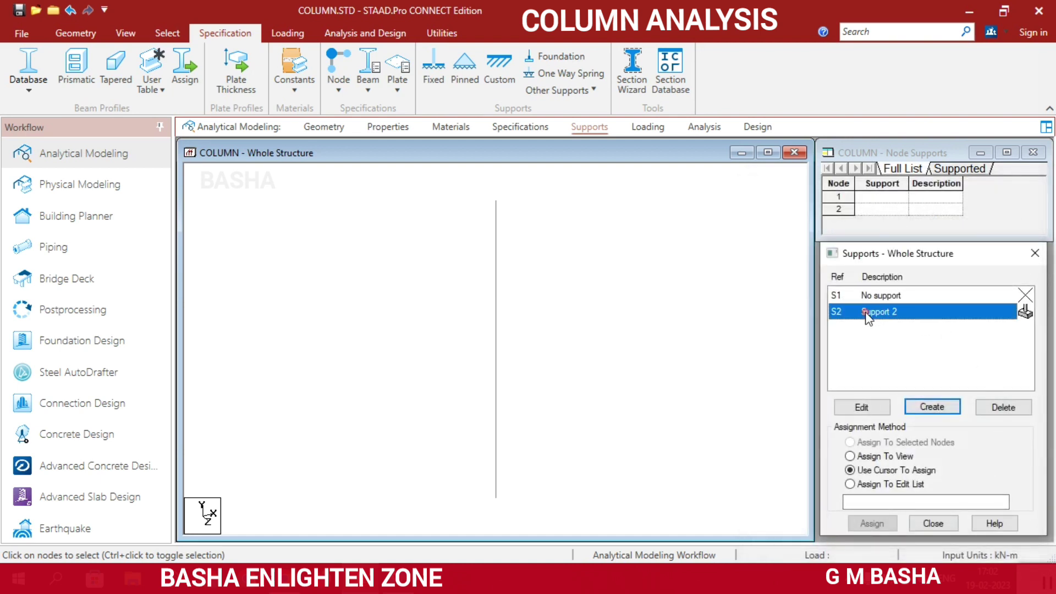
{"action": "left_click", "coordinate": [496, 497]}
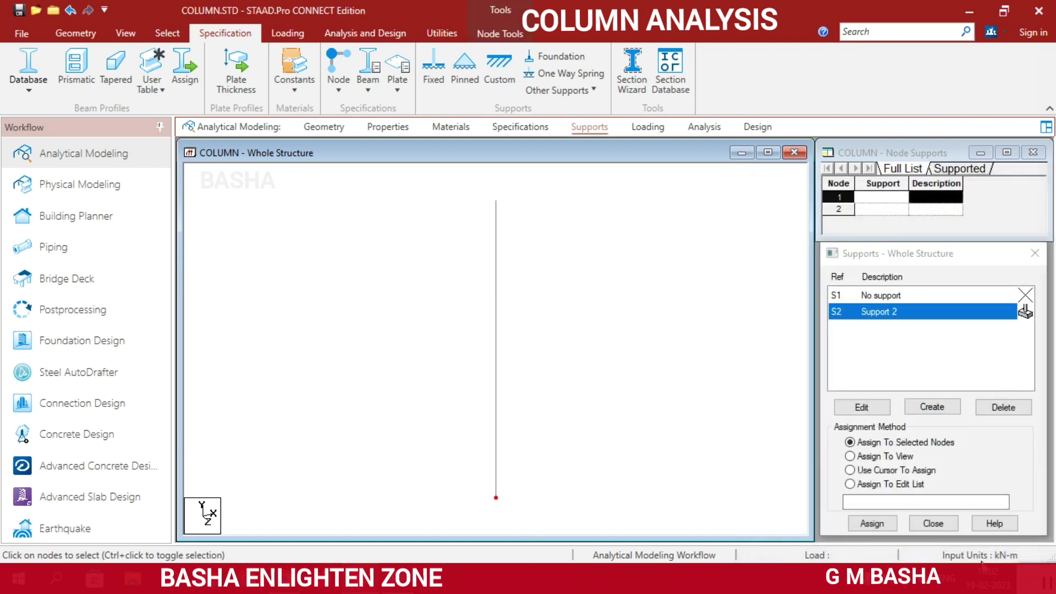
{"action": "left_click", "coordinate": [872, 525]}
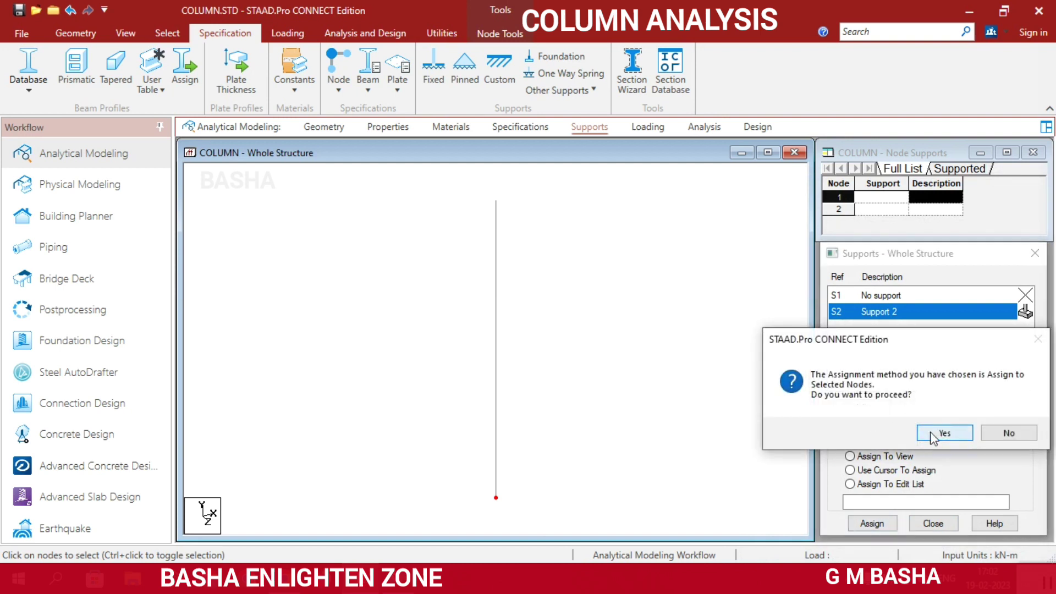
{"action": "left_click", "coordinate": [941, 433]}
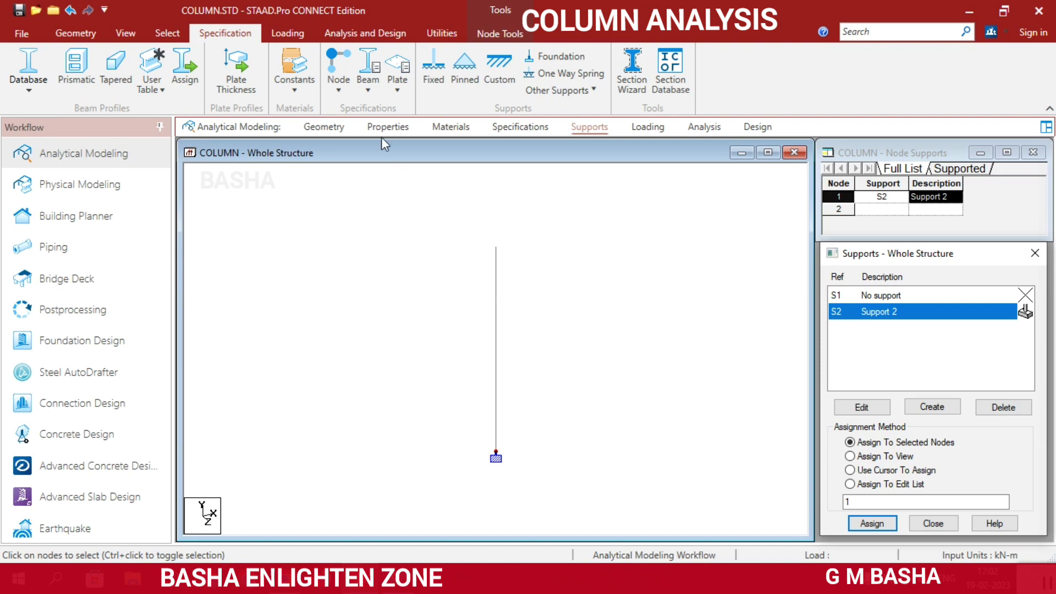
{"action": "left_click", "coordinate": [393, 123]}
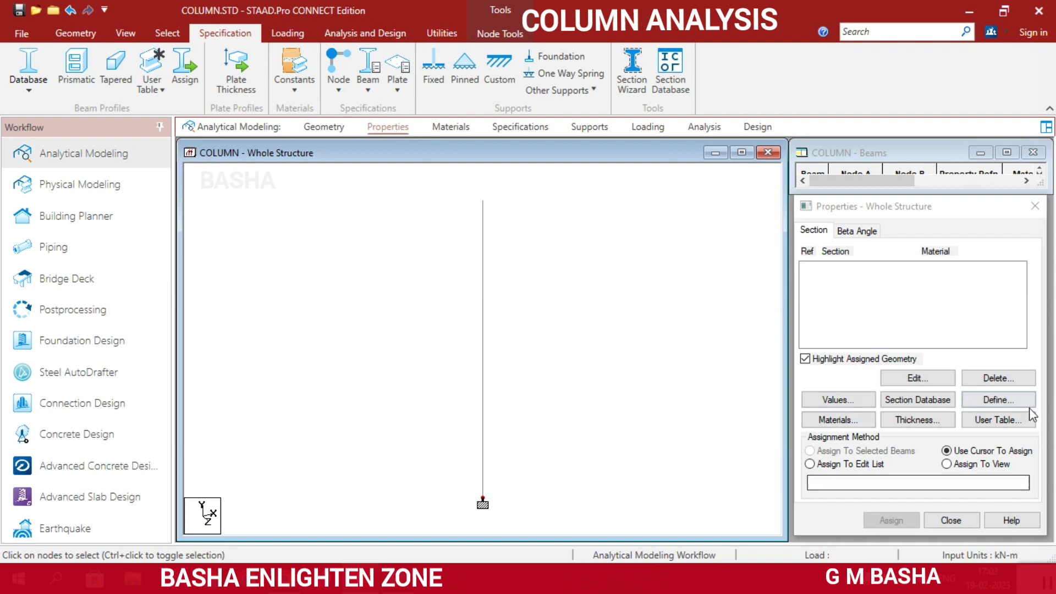
Step: Define a concrete rectangular section with YD 0.6 m and ZD 0.4 m
{"action": "left_click", "coordinate": [1008, 400]}
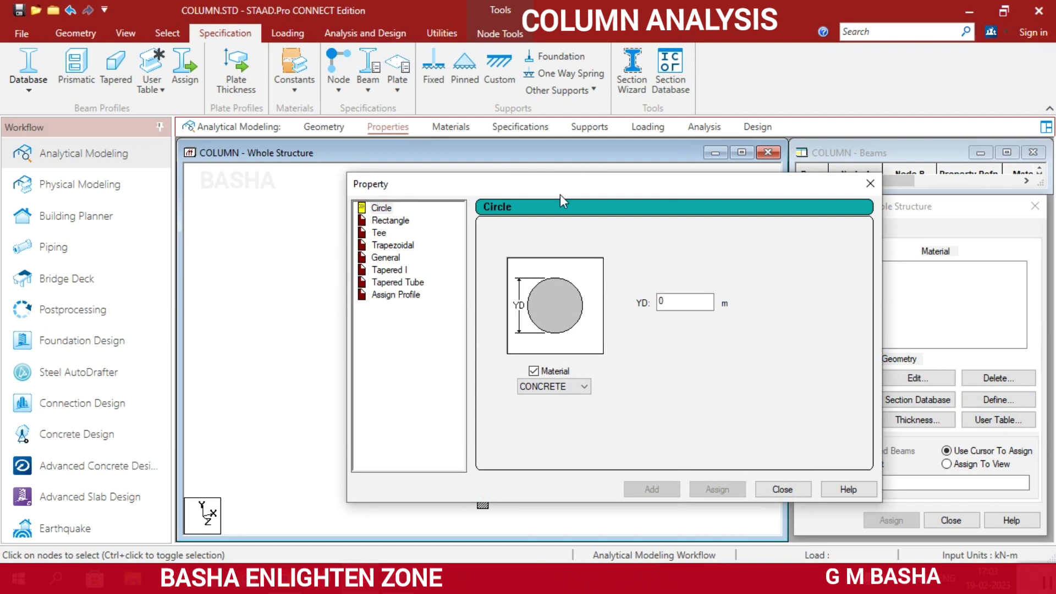
{"action": "left_click_drag", "start_coordinate": [560, 193], "coordinate": [714, 87]}
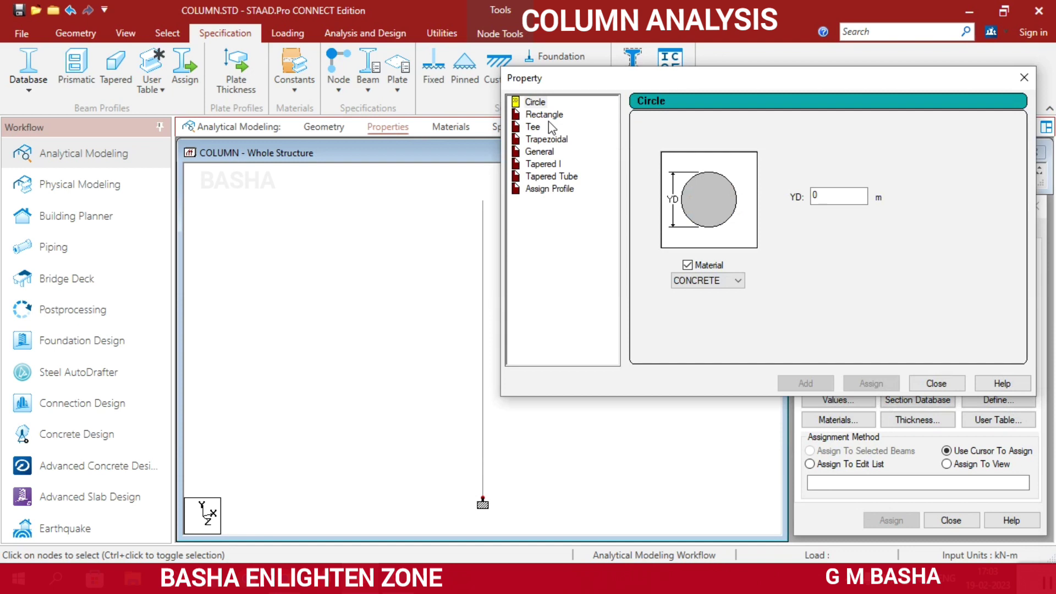
{"action": "left_click", "coordinate": [553, 117]}
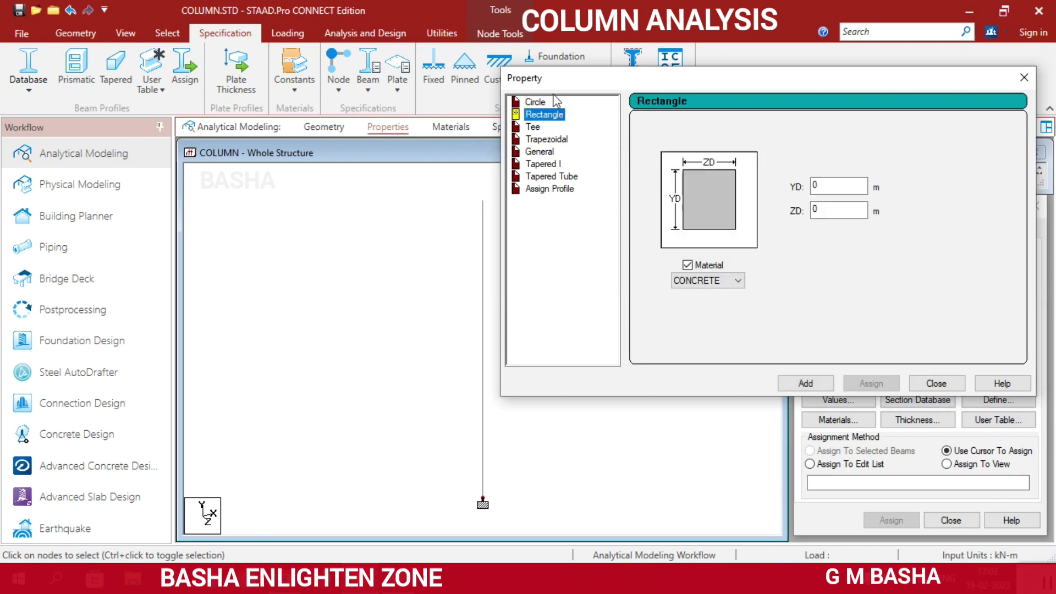
{"action": "left_click", "coordinate": [538, 106]}
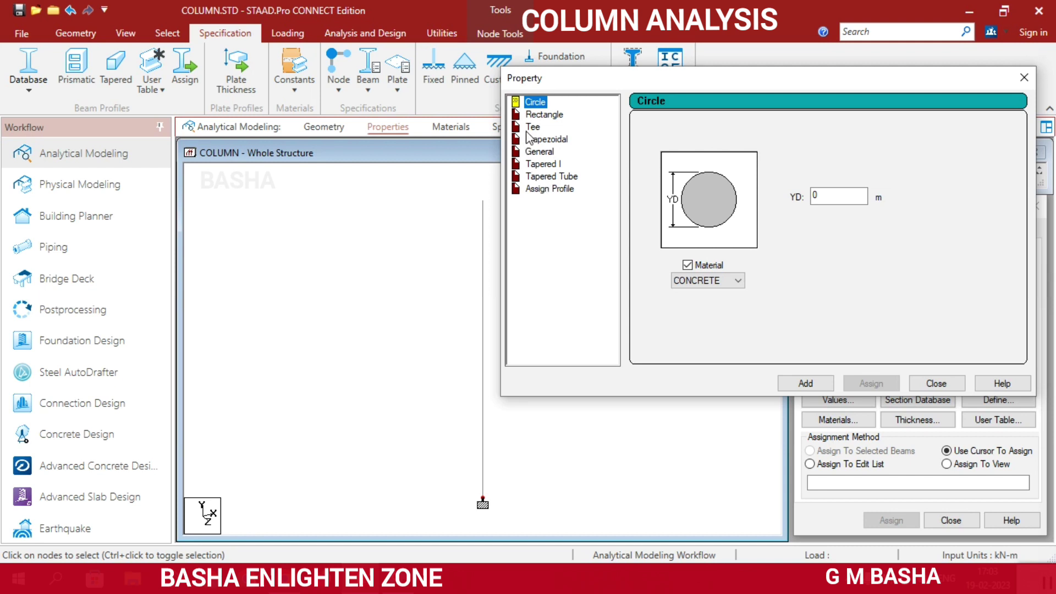
{"action": "left_click", "coordinate": [551, 123]}
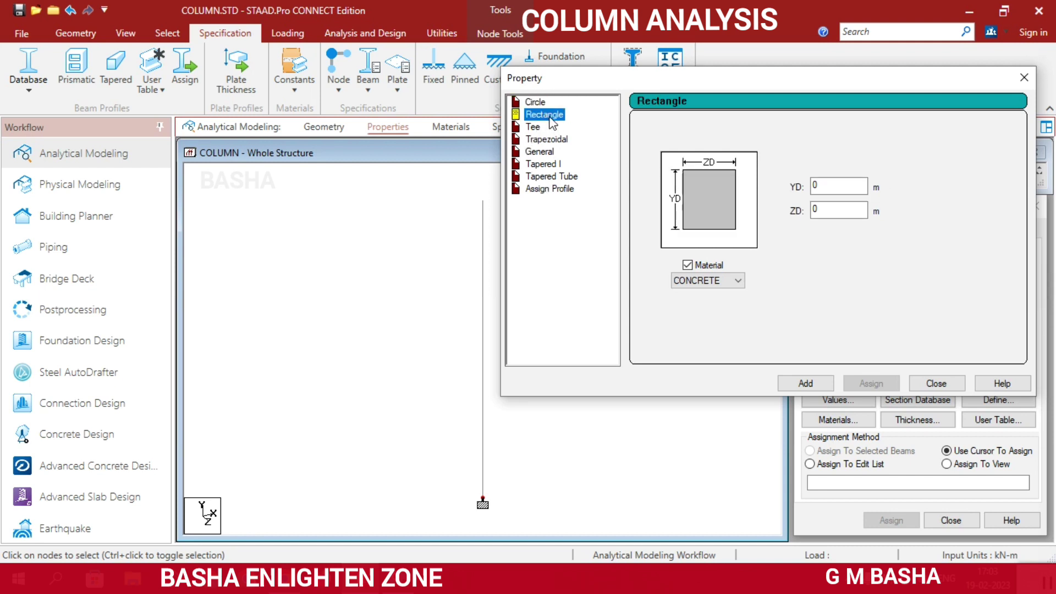
{"action": "left_click", "coordinate": [832, 188]}
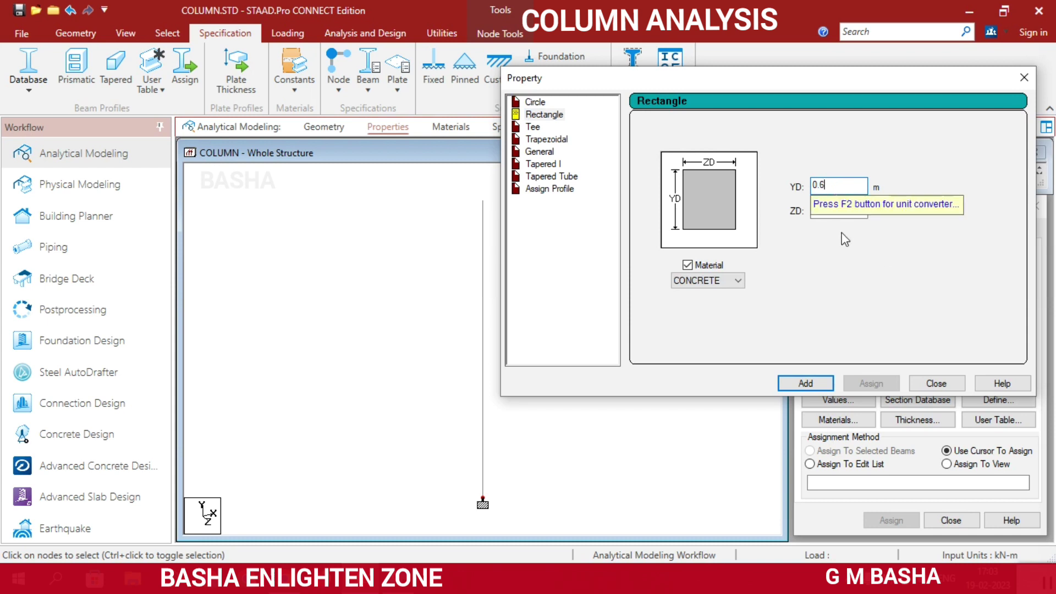
{"action": "left_click", "coordinate": [843, 209]}
{"action": "type", "text": "0.4"}
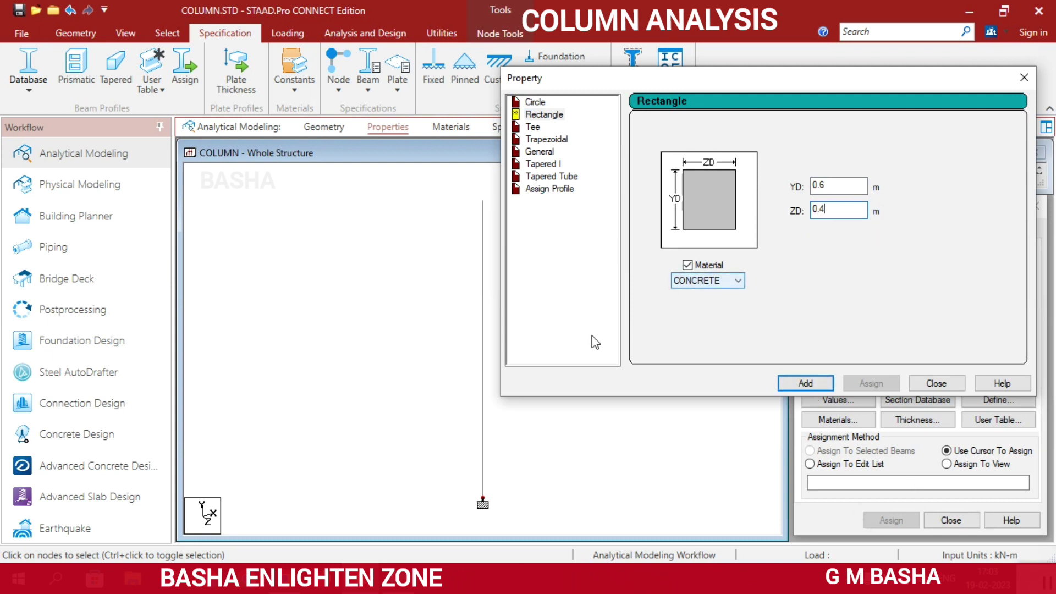
{"action": "left_click", "coordinate": [805, 383]}
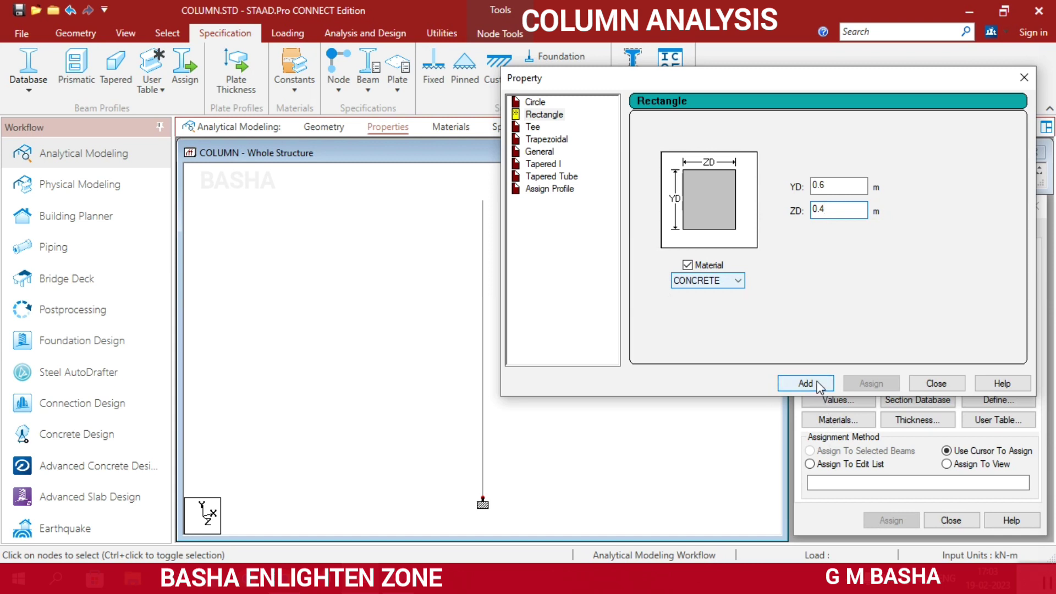
{"action": "left_click", "coordinate": [931, 385]}
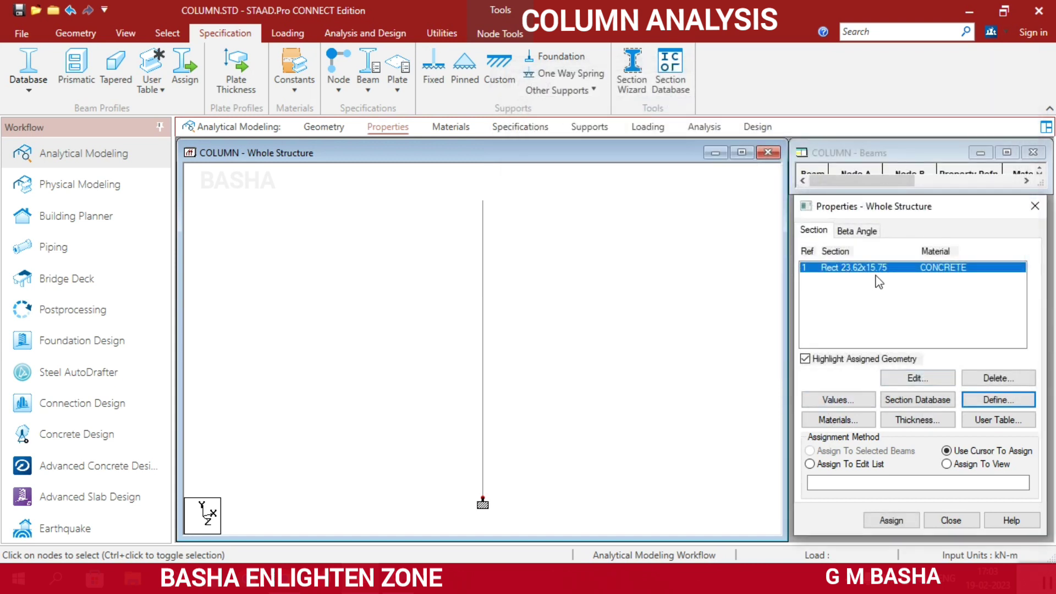
Step: Assign the rectangular section R1 to the column member
{"action": "left_click", "coordinate": [503, 351]}
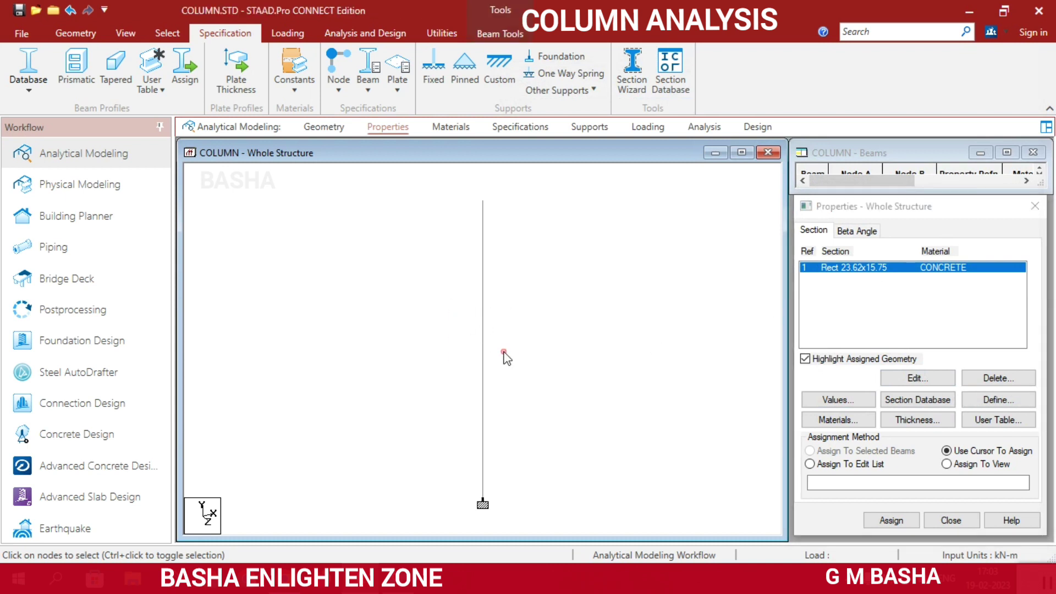
{"action": "left_click", "coordinate": [502, 358]}
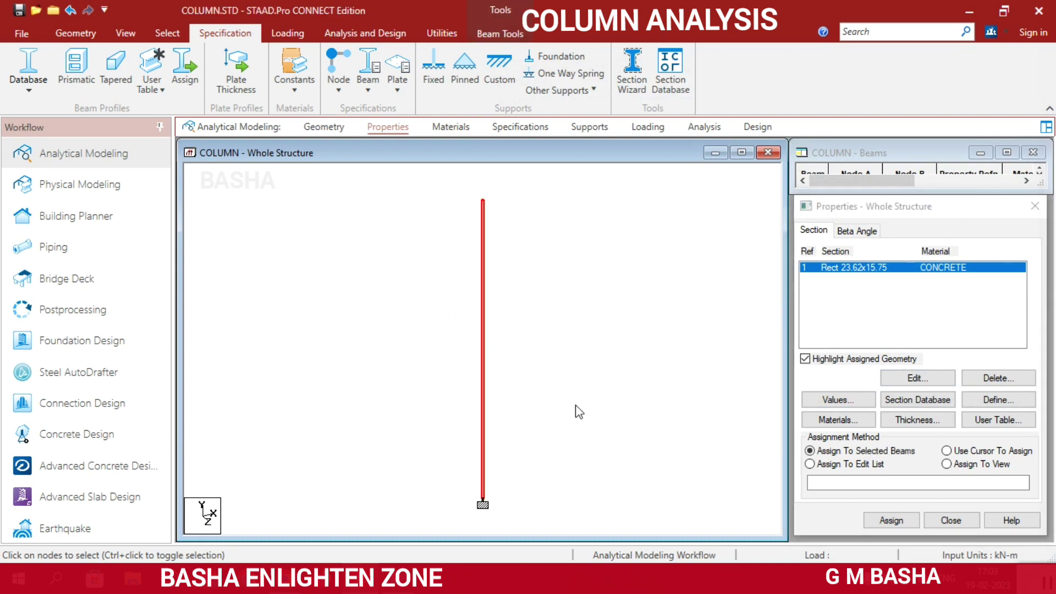
{"action": "left_click", "coordinate": [891, 521]}
{"action": "left_click", "coordinate": [928, 412]}
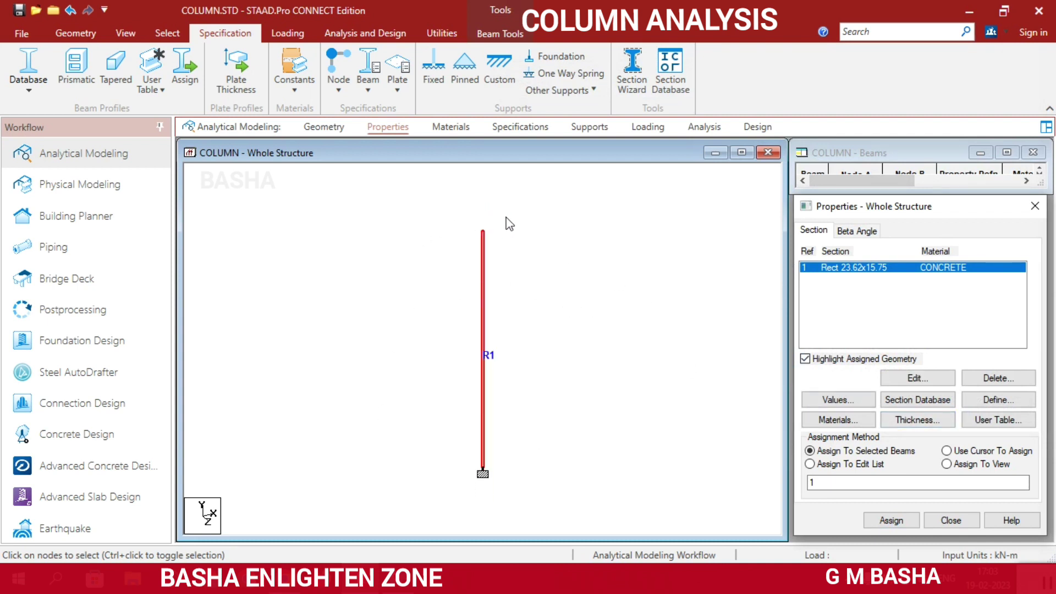
Step: Check the sectioned column in a rendered 3D view, then close it and clear the selection
{"action": "left_click", "coordinate": [125, 33]}
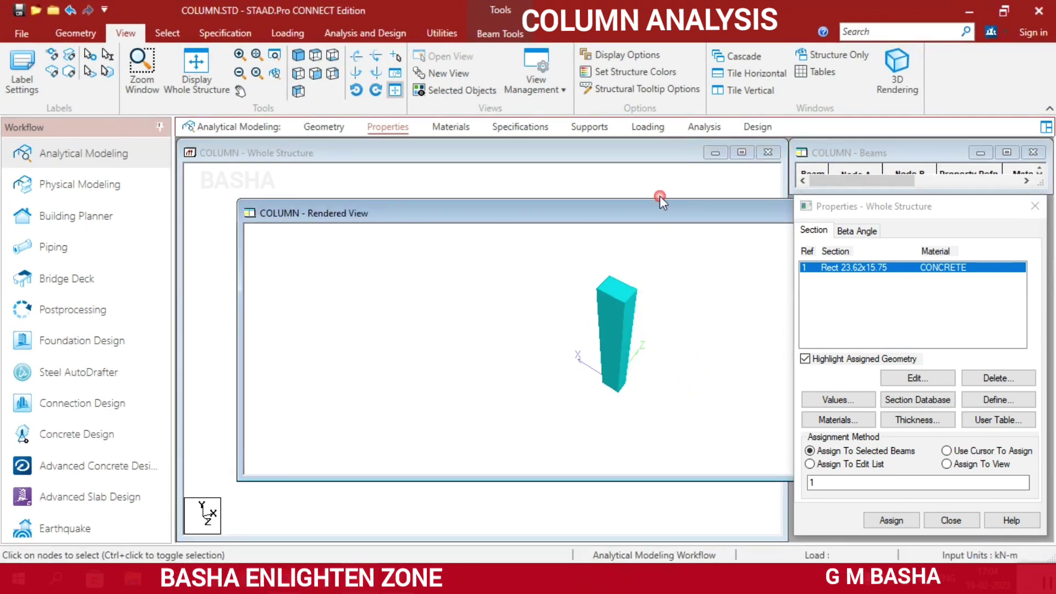
{"action": "left_click_drag", "start_coordinate": [659, 213], "coordinate": [443, 171]}
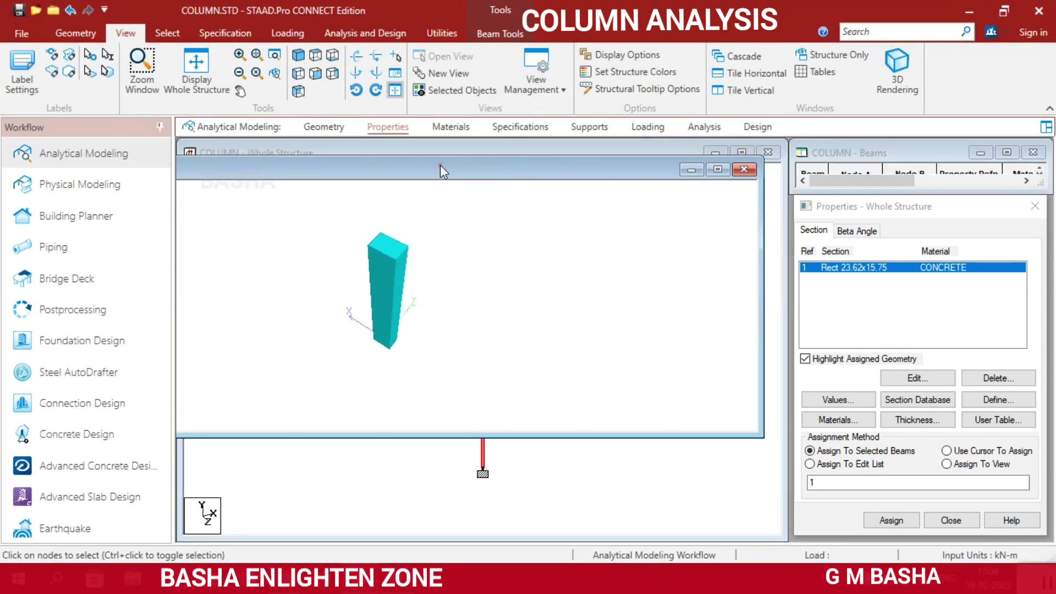
{"action": "left_click", "coordinate": [744, 169]}
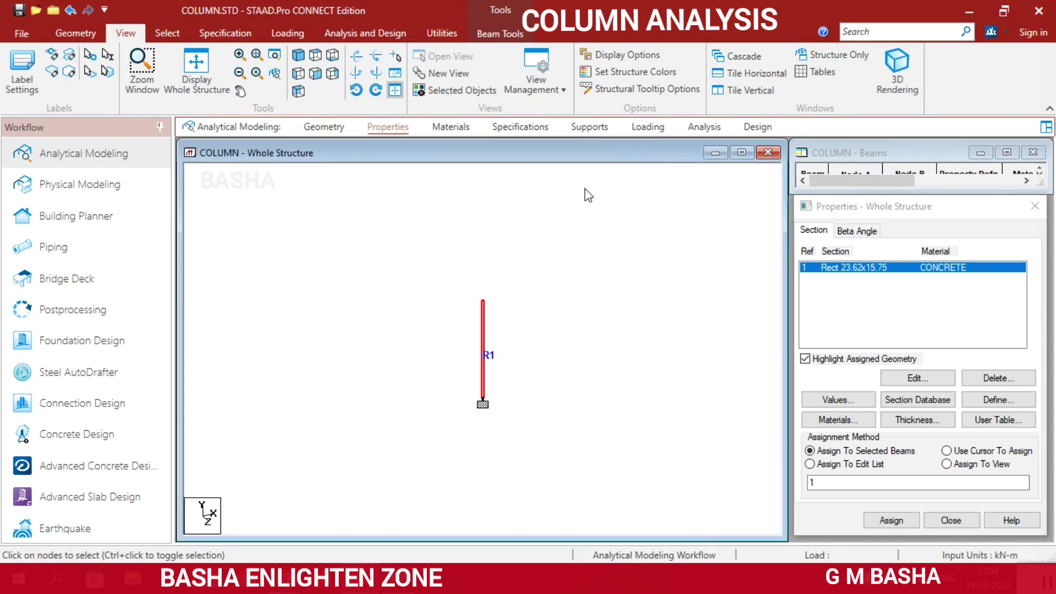
{"action": "left_click", "coordinate": [594, 248]}
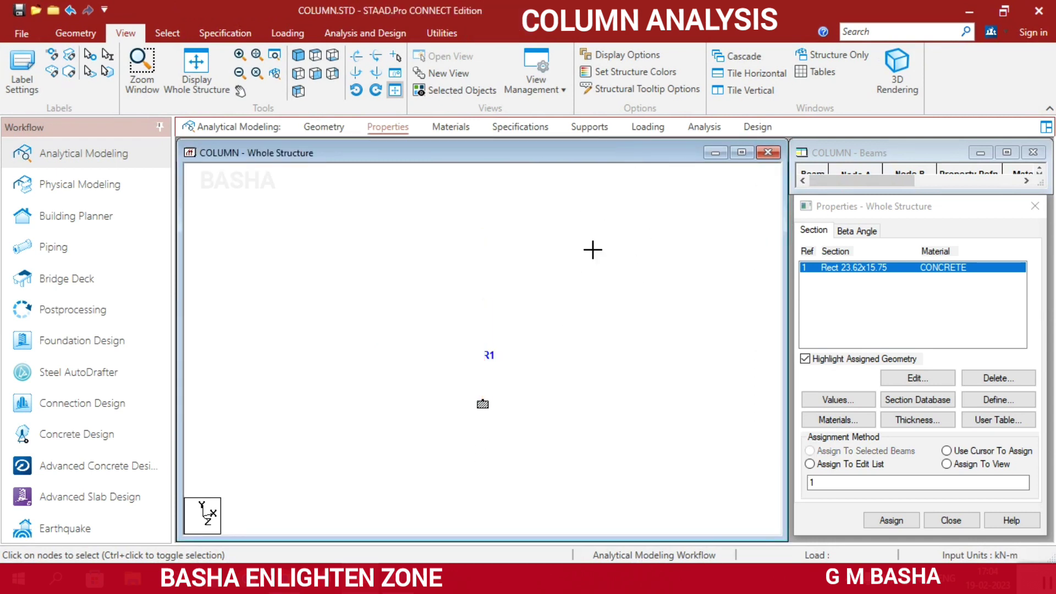
Step: Add primary load case 1 titled DL with Dead loading type
{"action": "left_click", "coordinate": [646, 127]}
{"action": "left_click", "coordinate": [871, 183]}
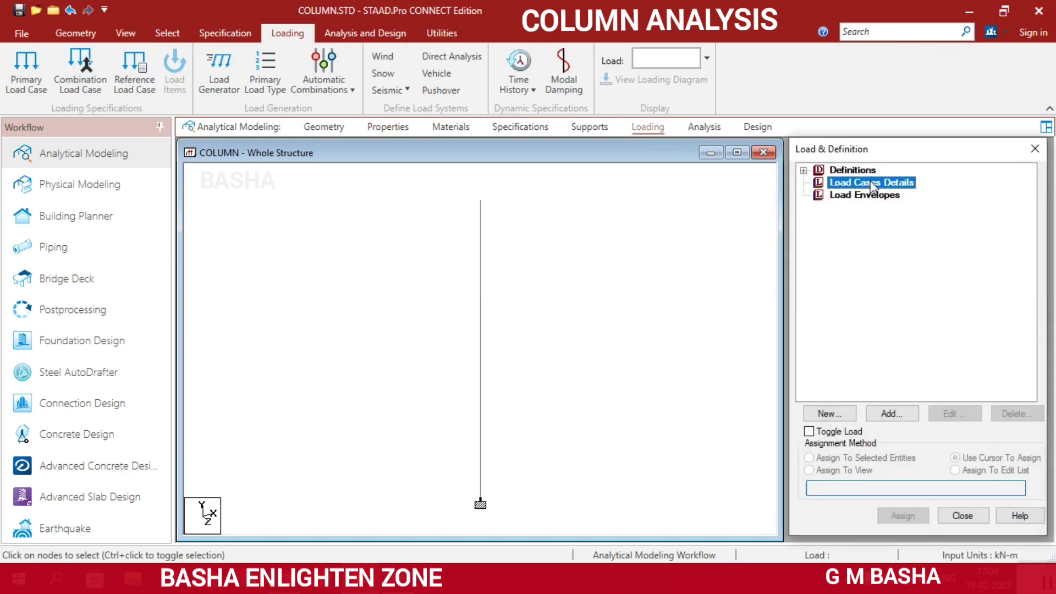
{"action": "left_click", "coordinate": [892, 413]}
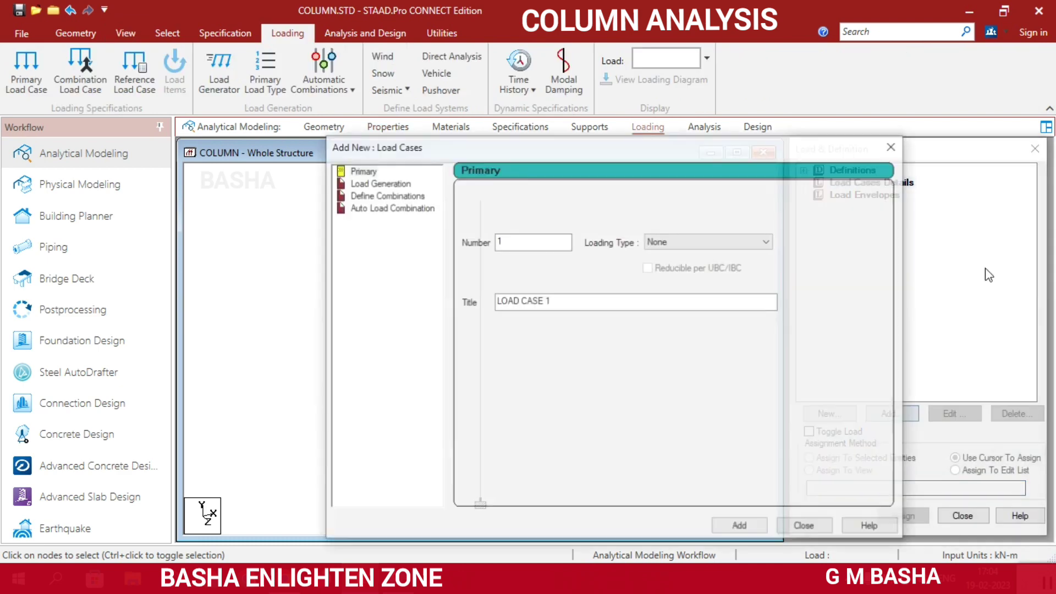
{"action": "left_click", "coordinate": [682, 242]}
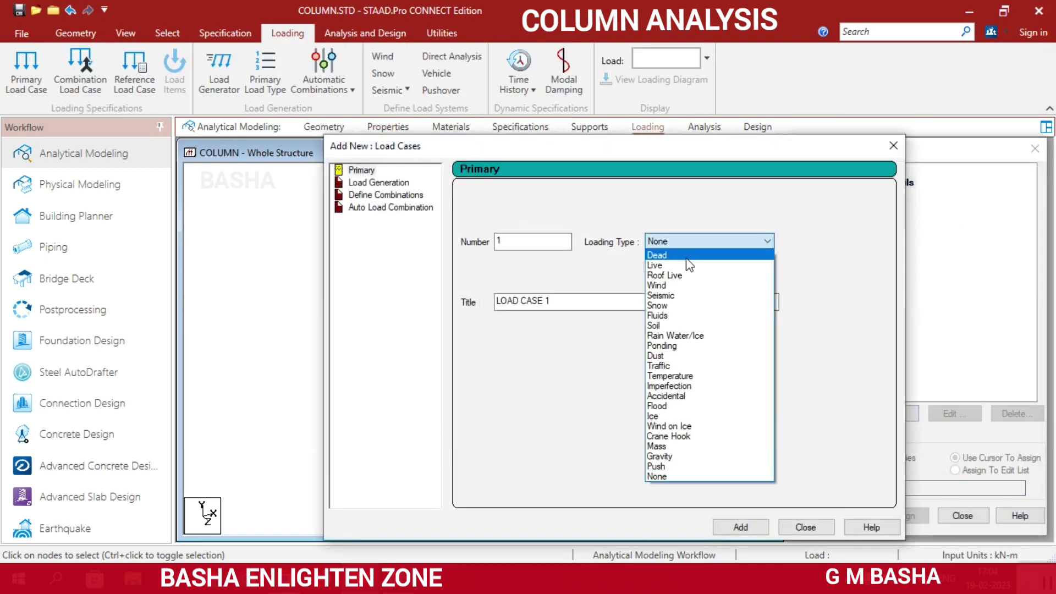
{"action": "left_click", "coordinate": [686, 256]}
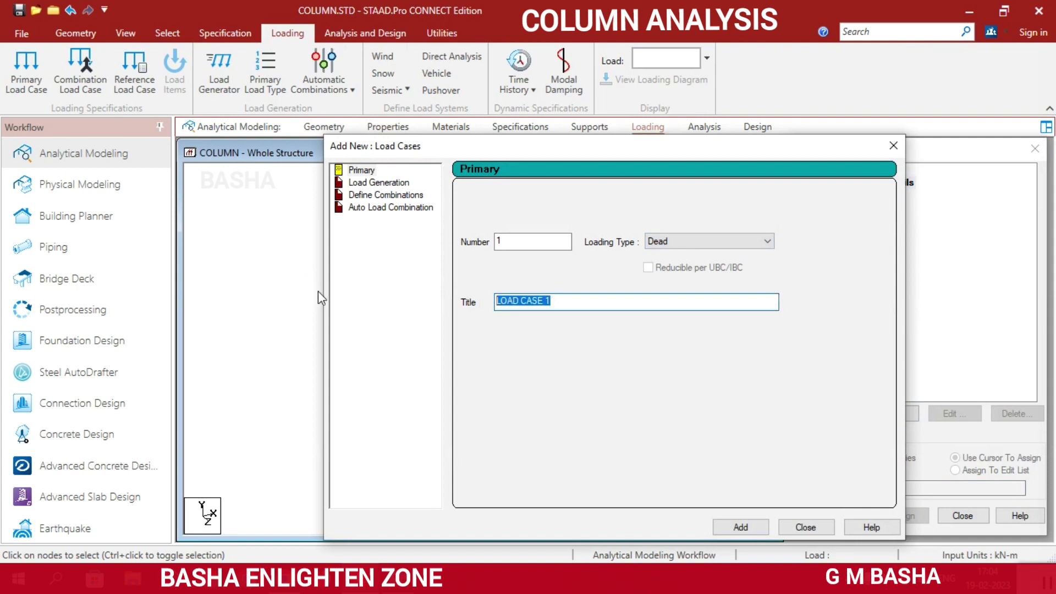
{"action": "type", "text": "DL"}
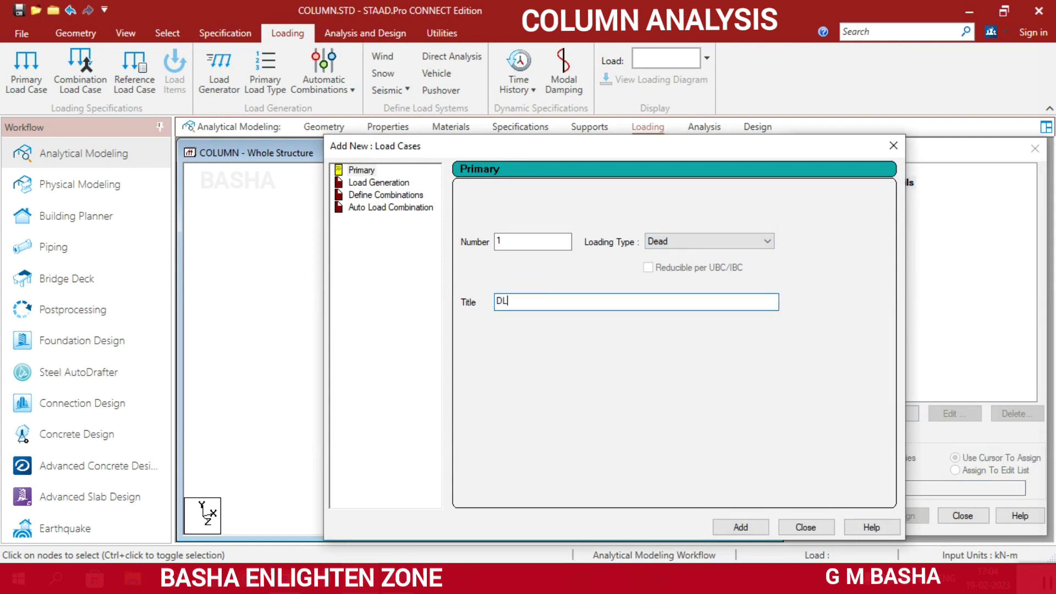
{"action": "left_click", "coordinate": [765, 528]}
{"action": "left_click", "coordinate": [796, 525]}
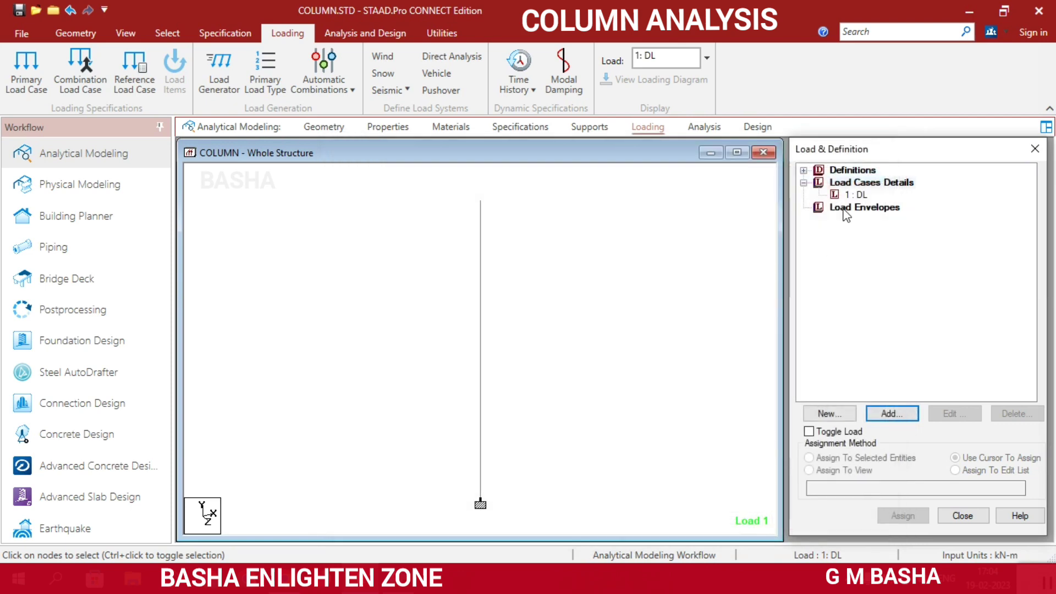
Step: Add primary load case 2 titled LL with Live loading type
{"action": "left_click", "coordinate": [850, 182]}
{"action": "left_click", "coordinate": [890, 413]}
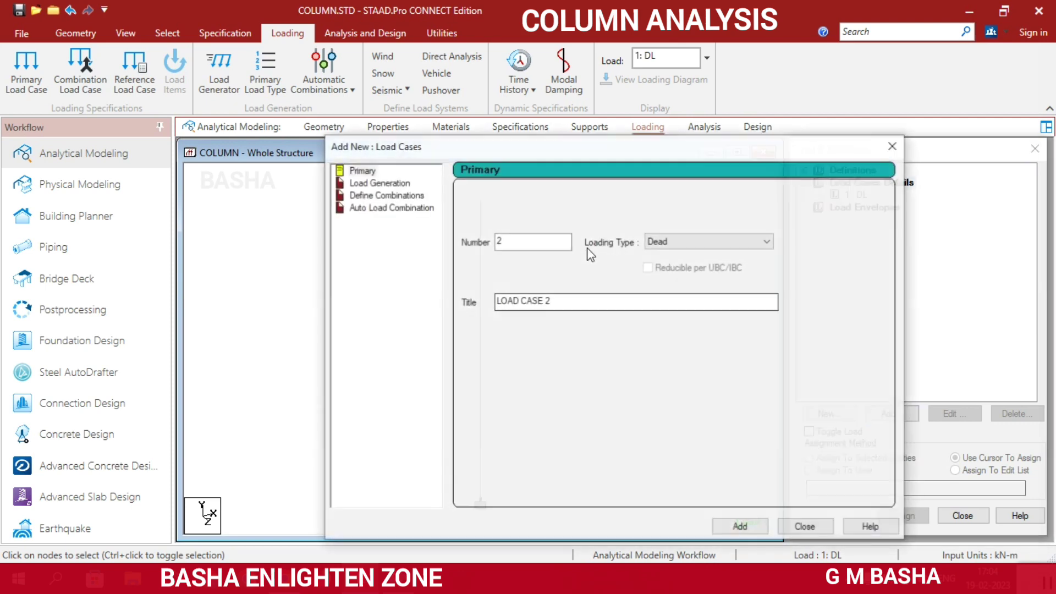
{"action": "left_click", "coordinate": [676, 242]}
{"action": "left_click", "coordinate": [677, 266]}
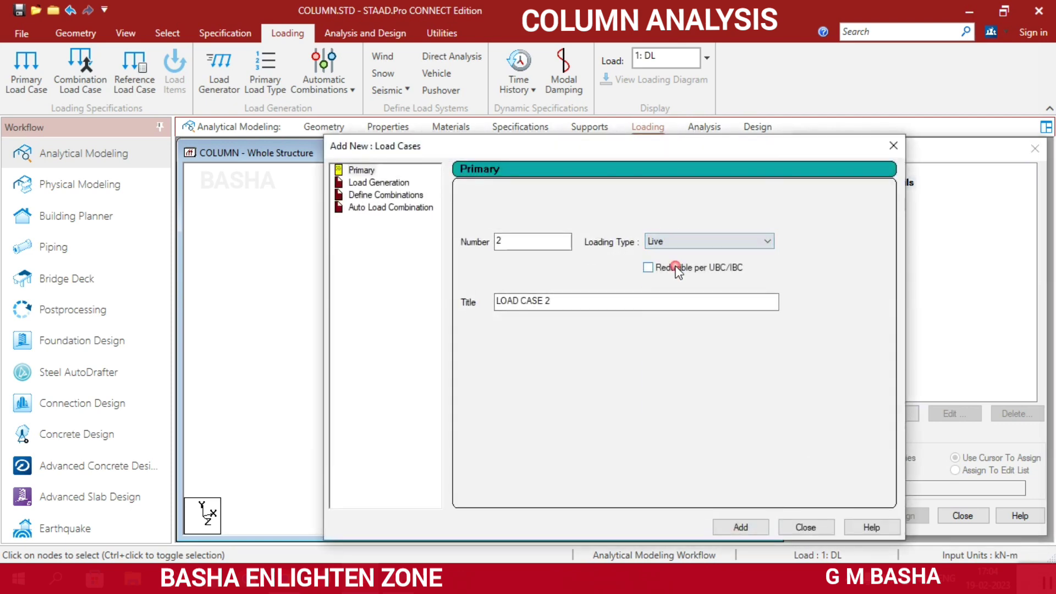
{"action": "left_click_drag", "start_coordinate": [658, 300], "coordinate": [274, 275]}
{"action": "key", "text": "Down"}
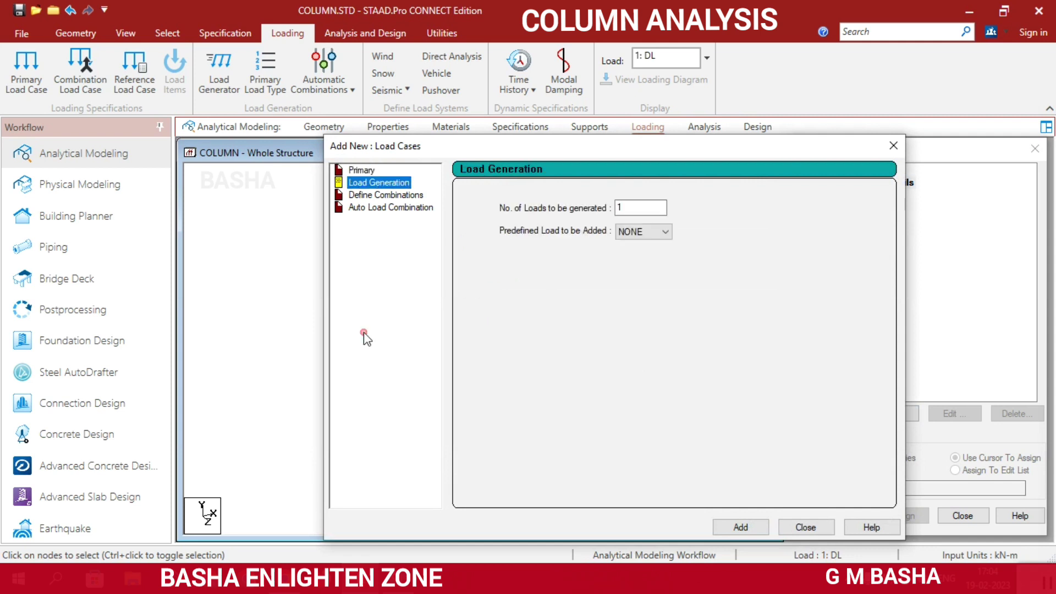
{"action": "left_click", "coordinate": [367, 171]}
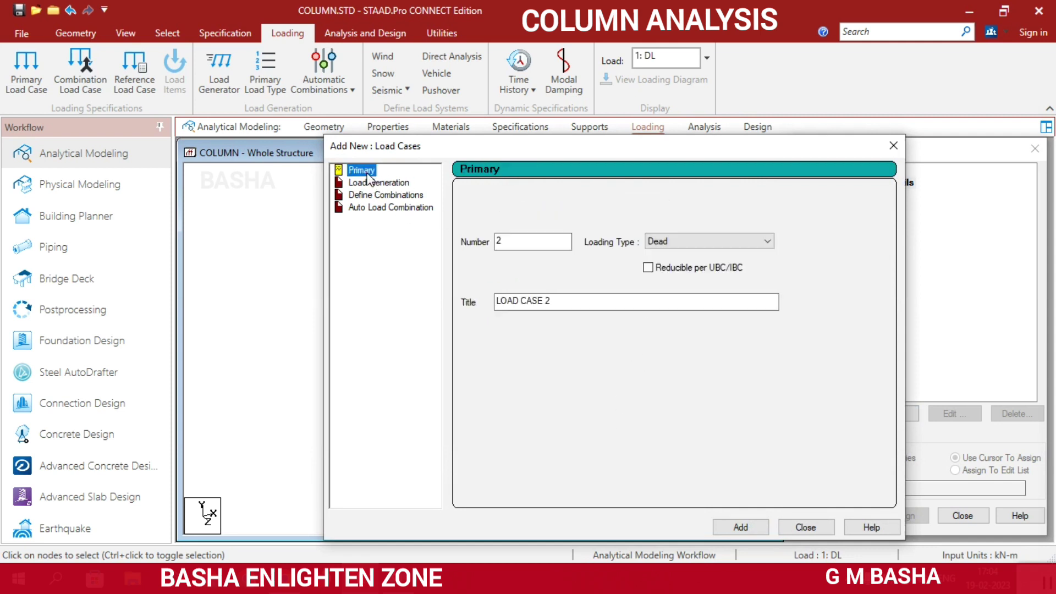
{"action": "left_click", "coordinate": [664, 251]}
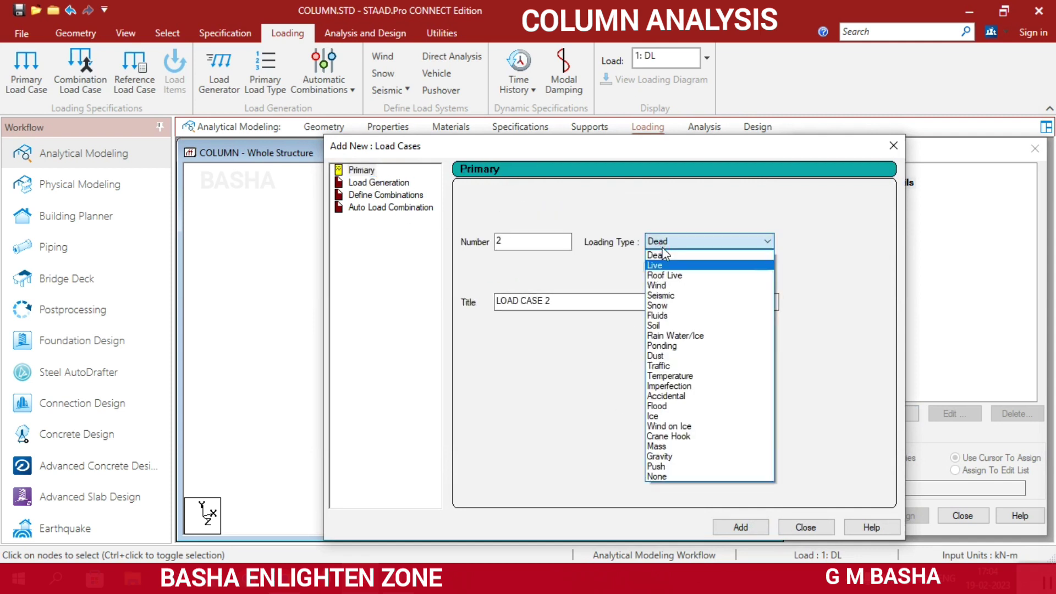
{"action": "left_click", "coordinate": [676, 266]}
{"action": "left_click_drag", "start_coordinate": [695, 300], "coordinate": [338, 299]}
{"action": "type", "text": "LL"}
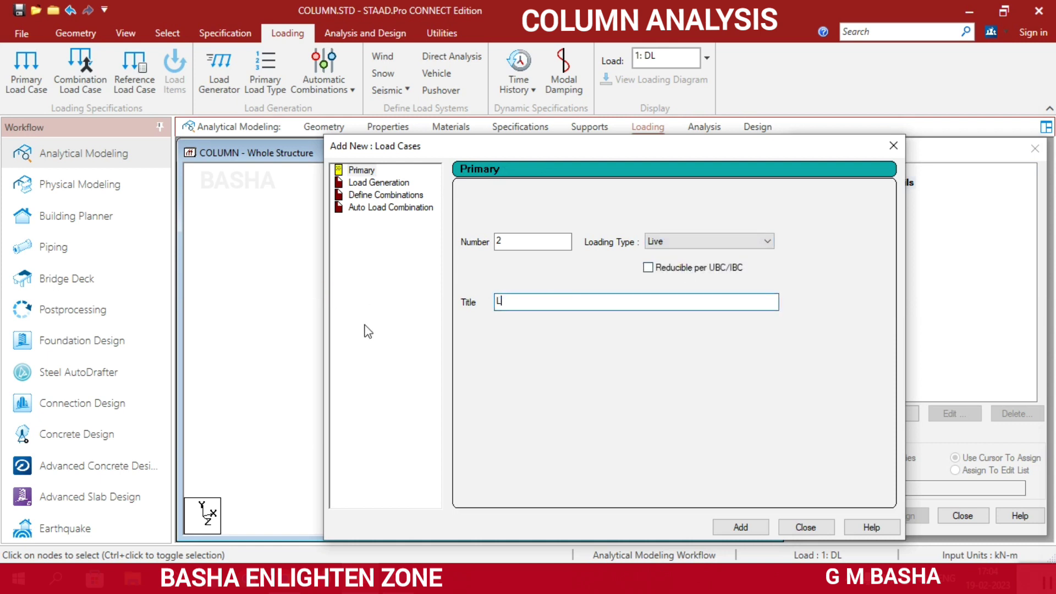
{"action": "left_click", "coordinate": [763, 529]}
{"action": "left_click", "coordinate": [798, 526]}
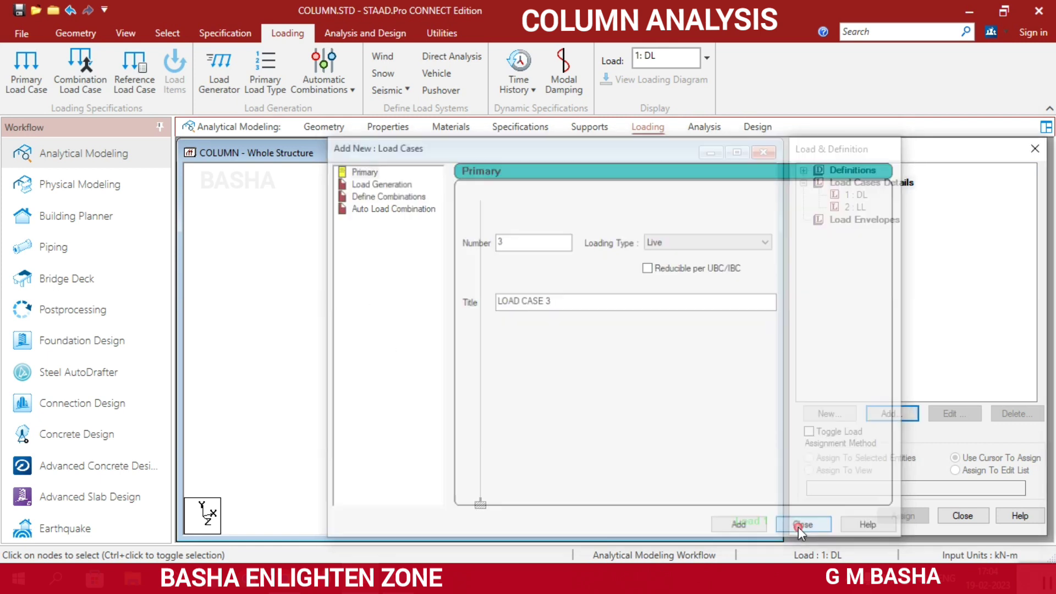
{"action": "left_click", "coordinate": [863, 195]}
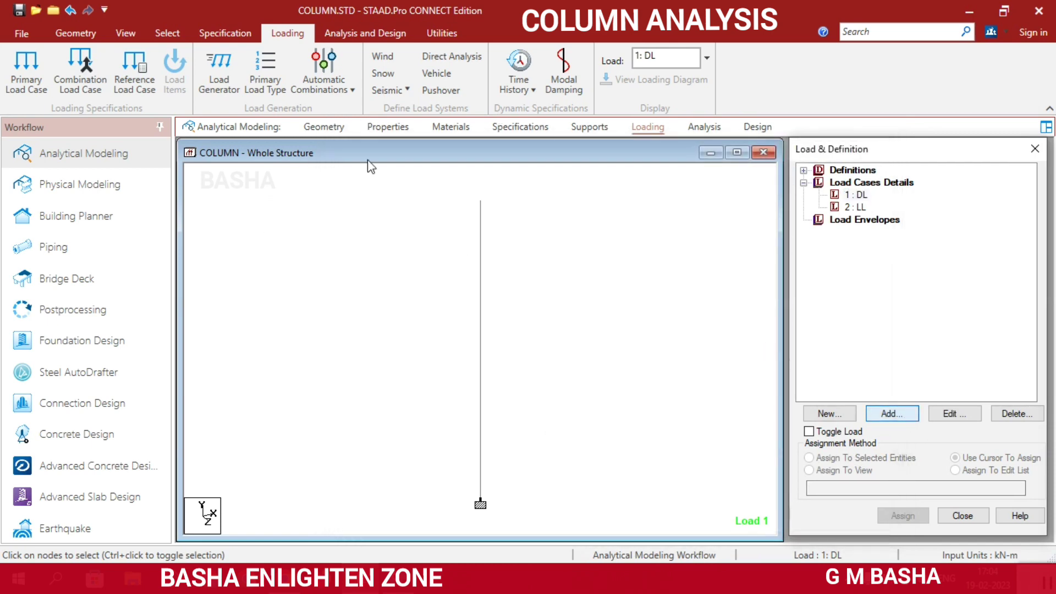
Step: Add a selfweight load item to load case DL
{"action": "left_click", "coordinate": [892, 414]}
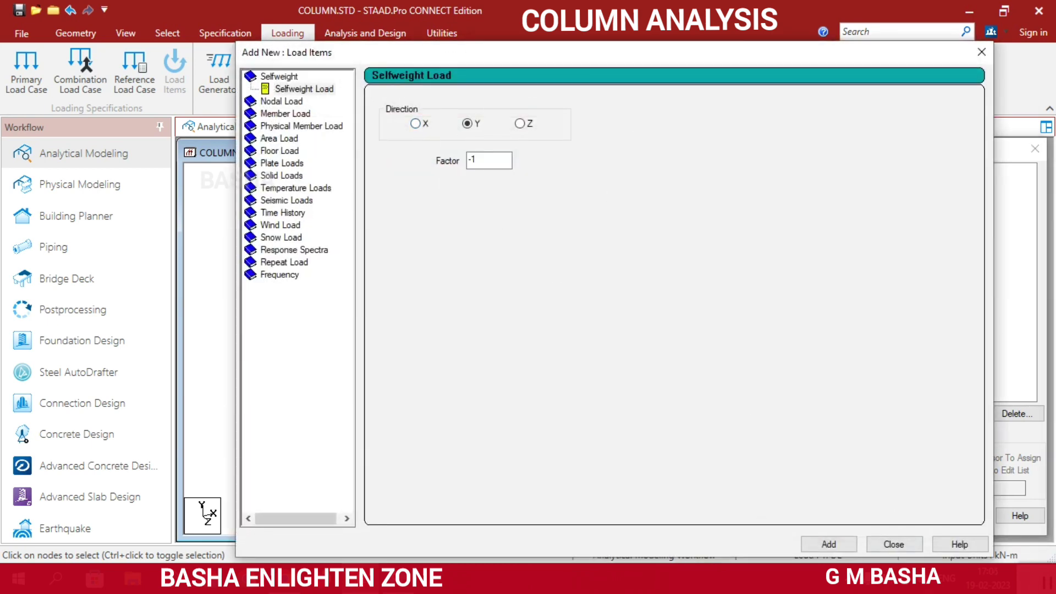
{"action": "left_click", "coordinate": [851, 544]}
{"action": "left_click", "coordinate": [892, 545]}
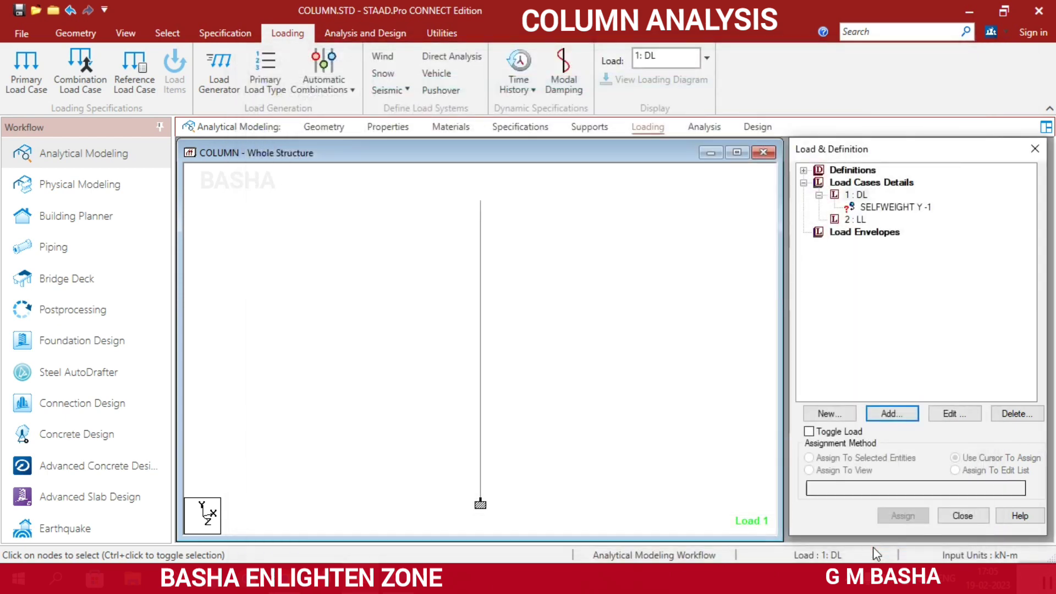
Step: Add a nodal load of Fy −100 kN as the load item for case LL
{"action": "left_click", "coordinate": [854, 220]}
{"action": "left_click", "coordinate": [894, 417]}
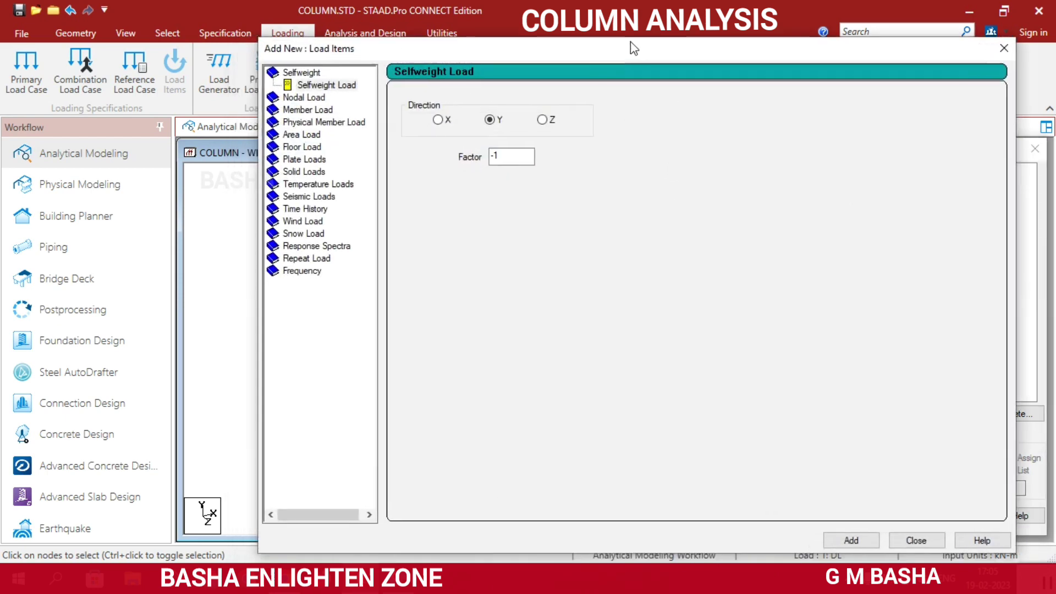
{"action": "left_click_drag", "start_coordinate": [631, 47], "coordinate": [927, 55]}
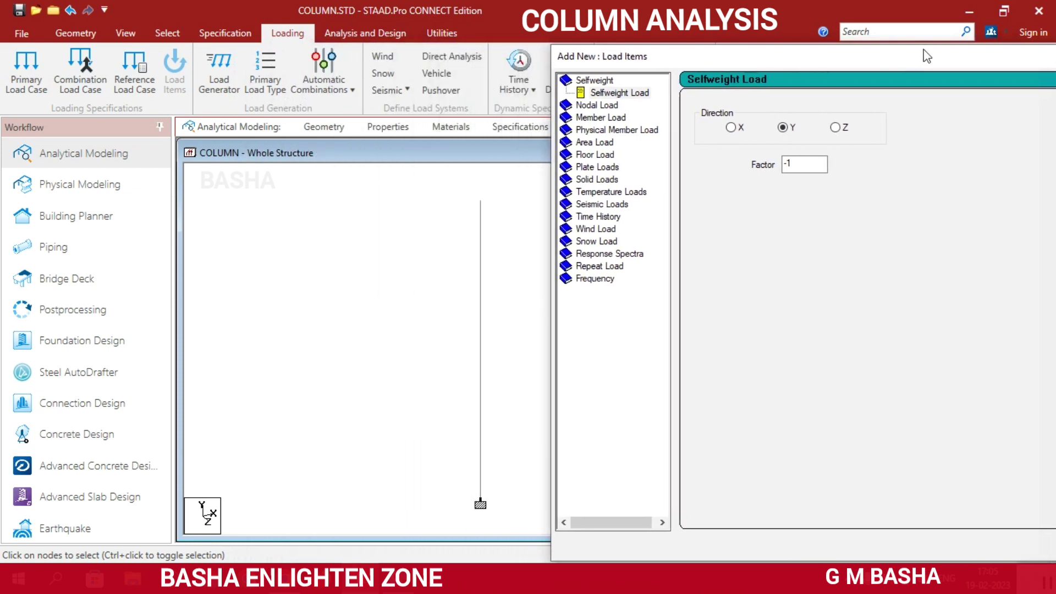
{"action": "left_click", "coordinate": [600, 106]}
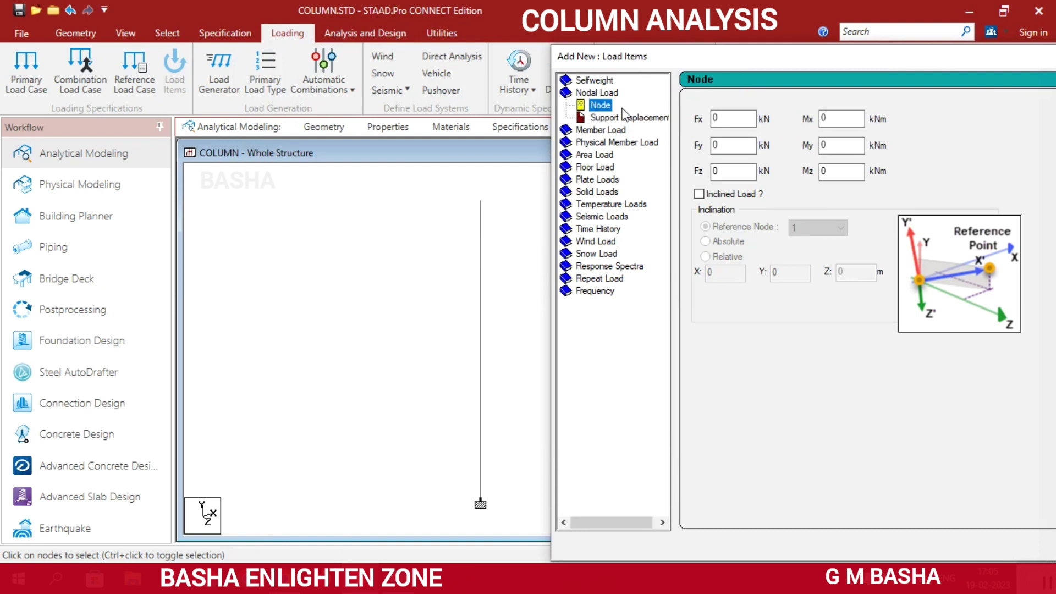
{"action": "double_click", "coordinate": [740, 144]}
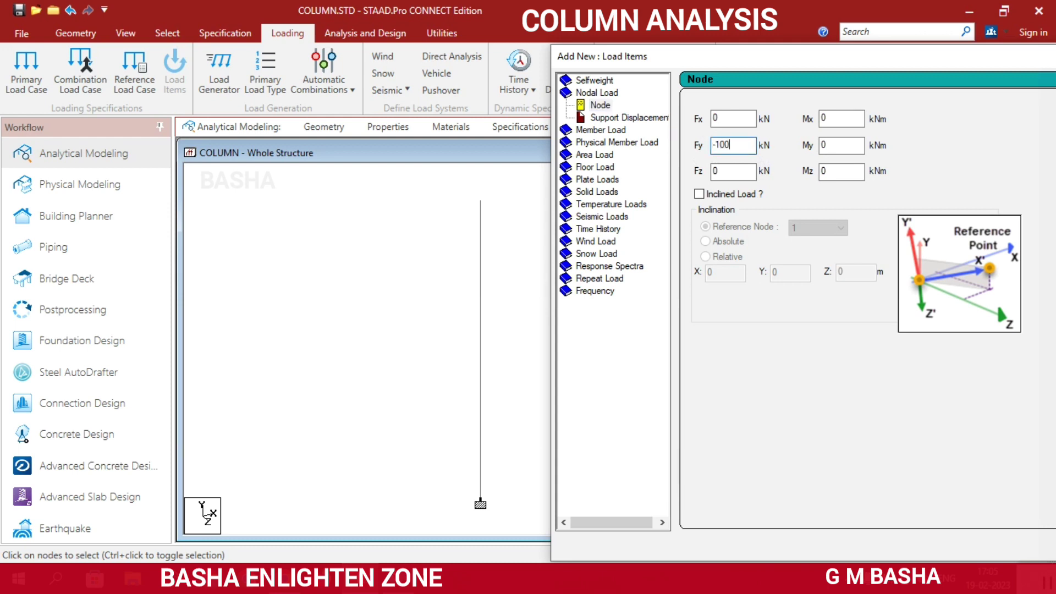
{"action": "left_click_drag", "start_coordinate": [910, 56], "coordinate": [608, 44]}
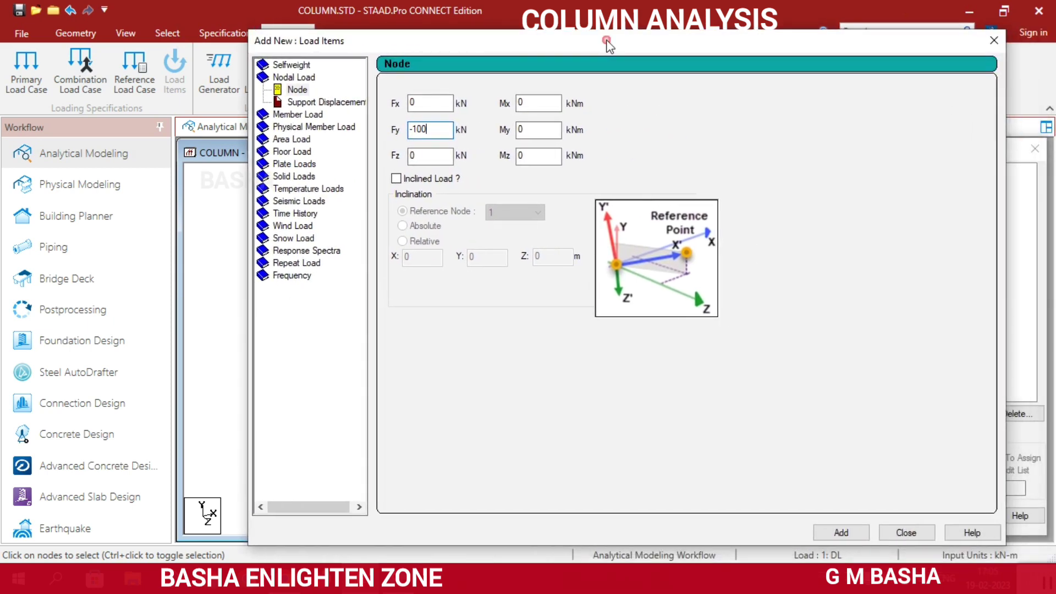
{"action": "left_click", "coordinate": [839, 534]}
Step: Assign the DL selfweight to the whole column in view
{"action": "left_click", "coordinate": [896, 539]}
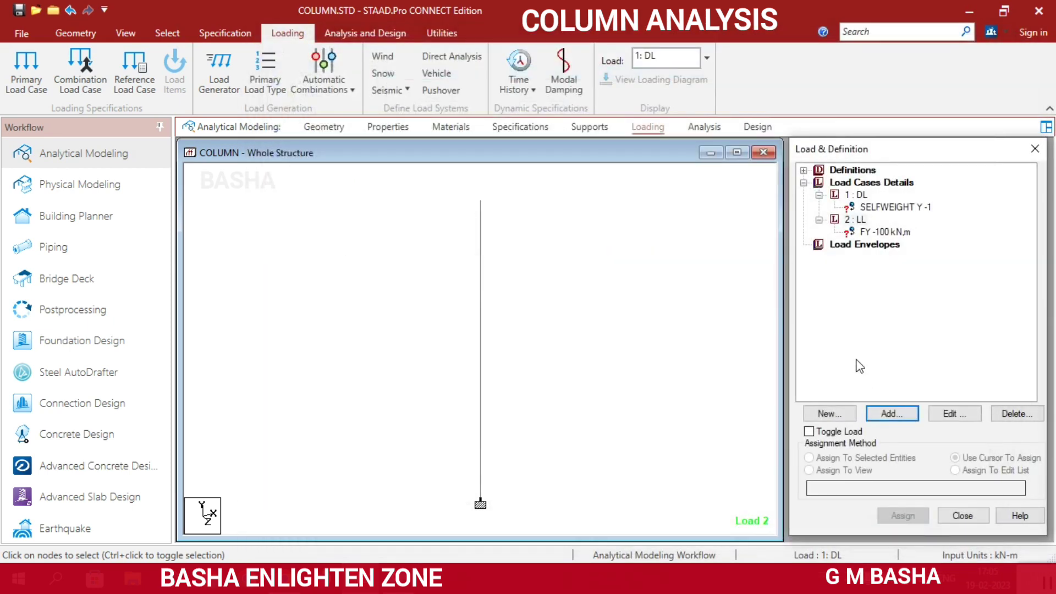
{"action": "left_click", "coordinate": [894, 207]}
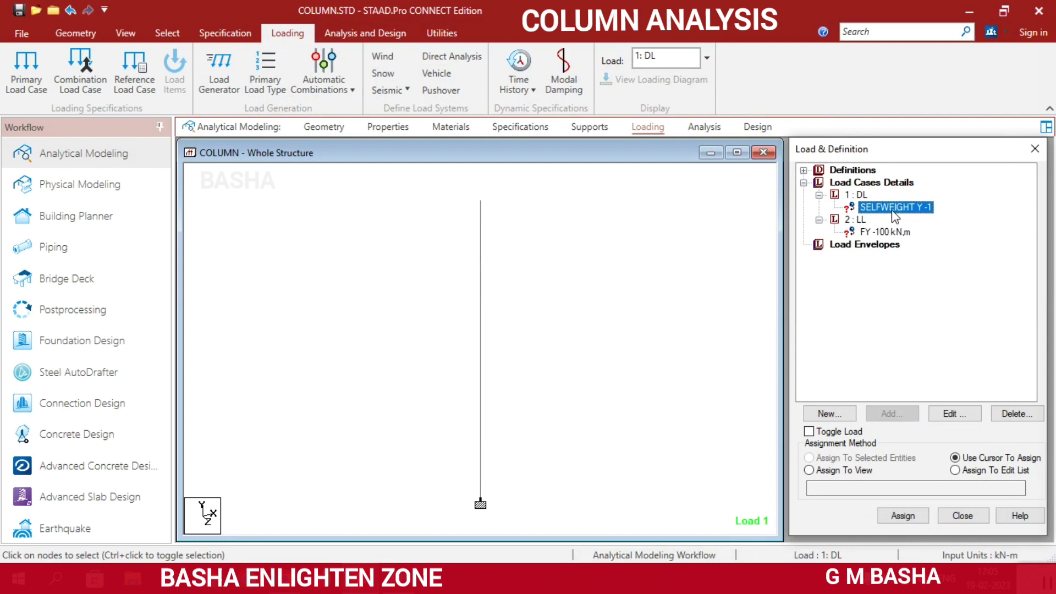
{"action": "left_click", "coordinate": [861, 467]}
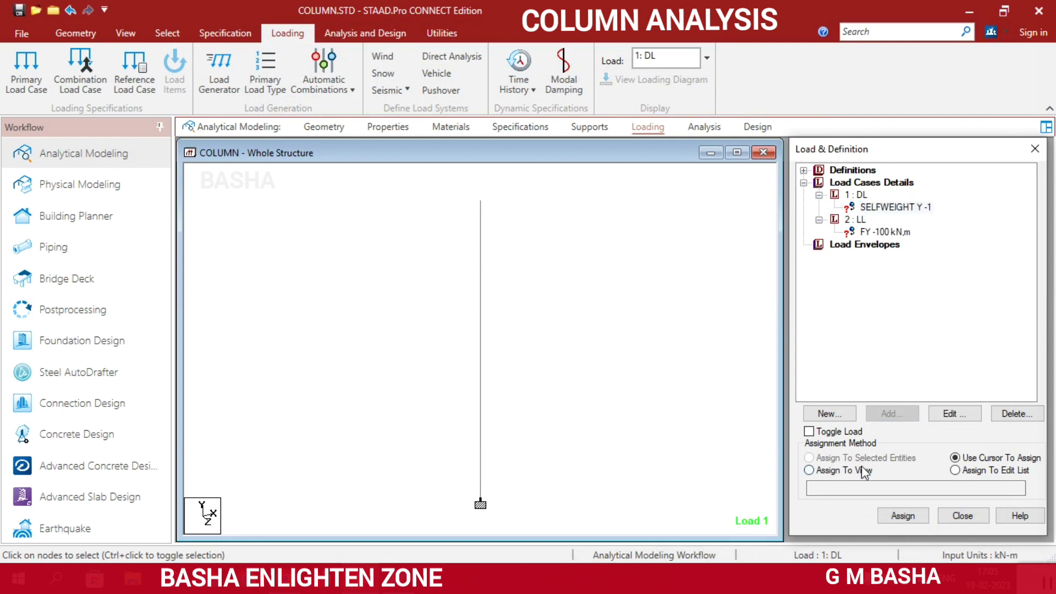
{"action": "left_click", "coordinate": [905, 516]}
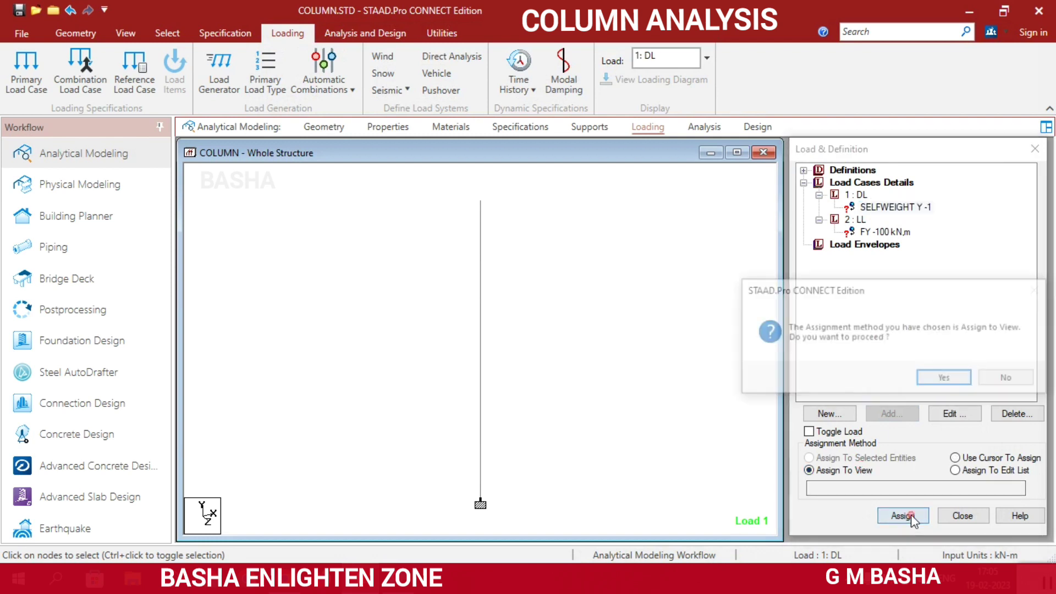
{"action": "left_click", "coordinate": [962, 379]}
Step: Apply the Fy −100 kN LL nodal load to the column's top node
{"action": "left_click", "coordinate": [890, 232]}
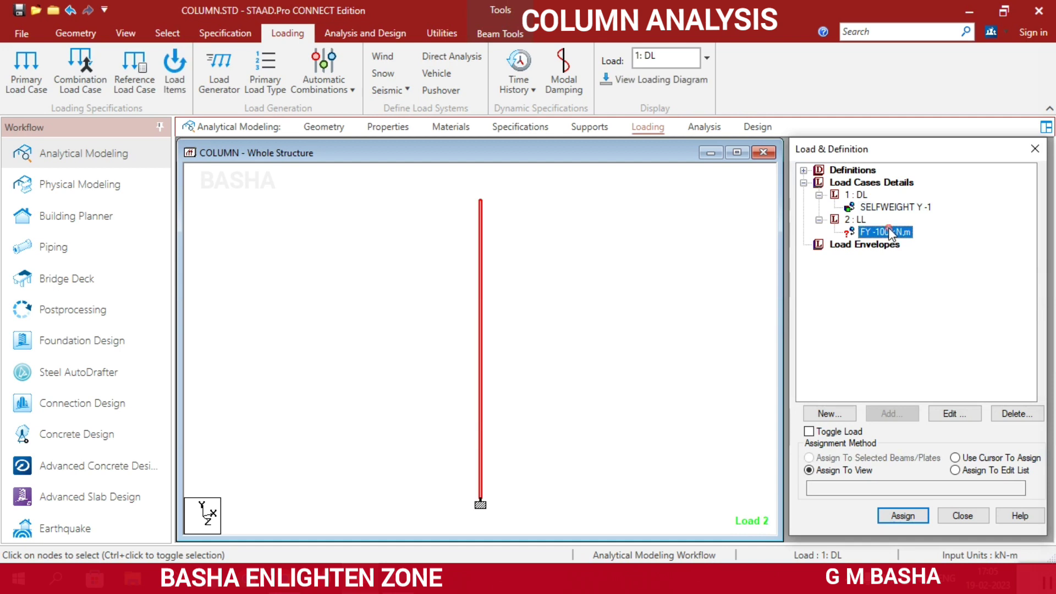
{"action": "left_click", "coordinate": [371, 202]}
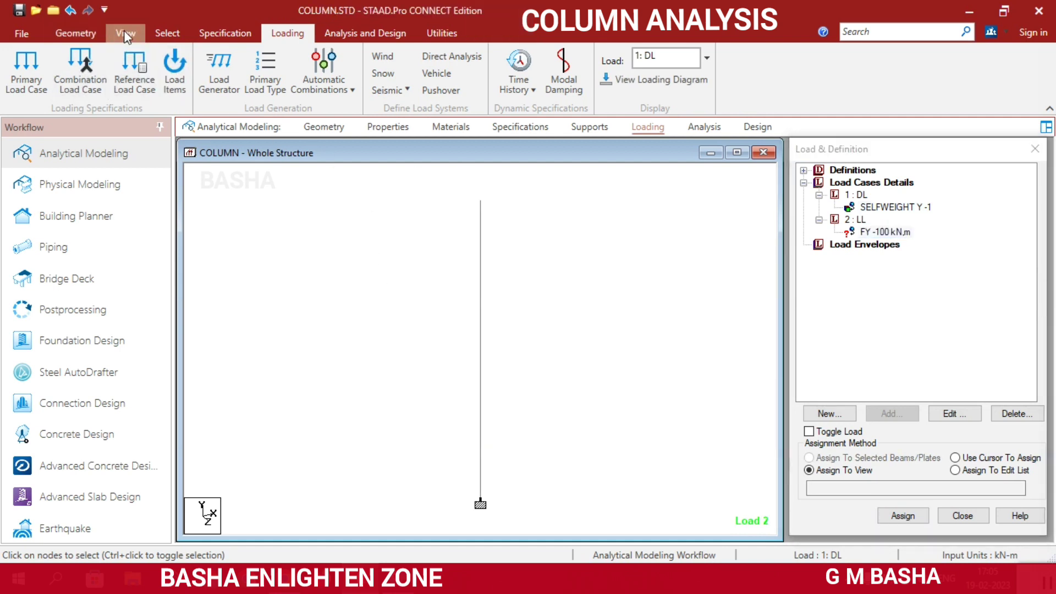
{"action": "left_click", "coordinate": [150, 31]}
{"action": "left_click", "coordinate": [33, 53]}
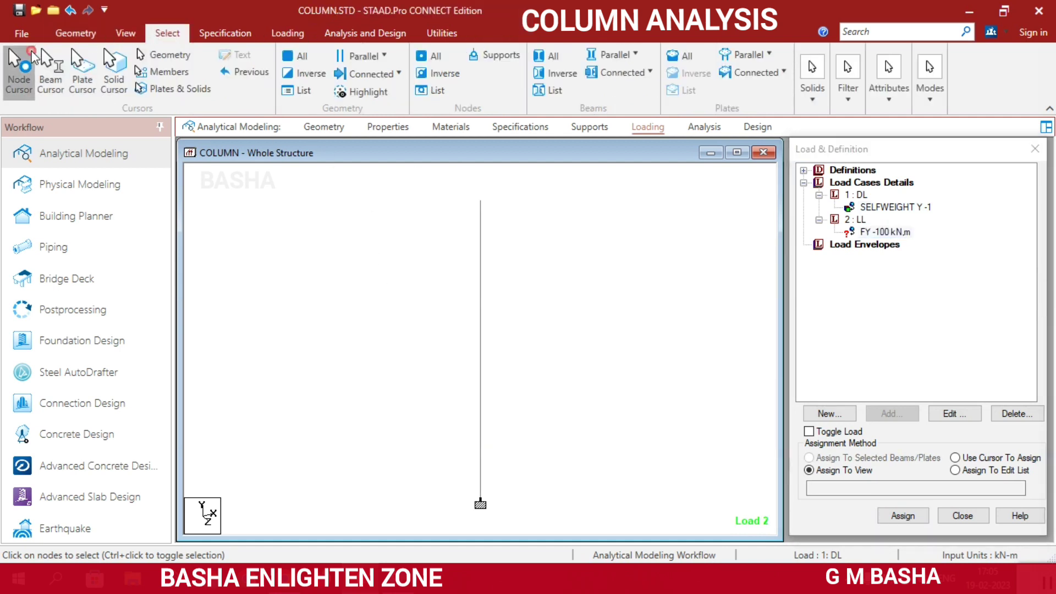
{"action": "left_click_drag", "start_coordinate": [438, 194], "coordinate": [556, 243]}
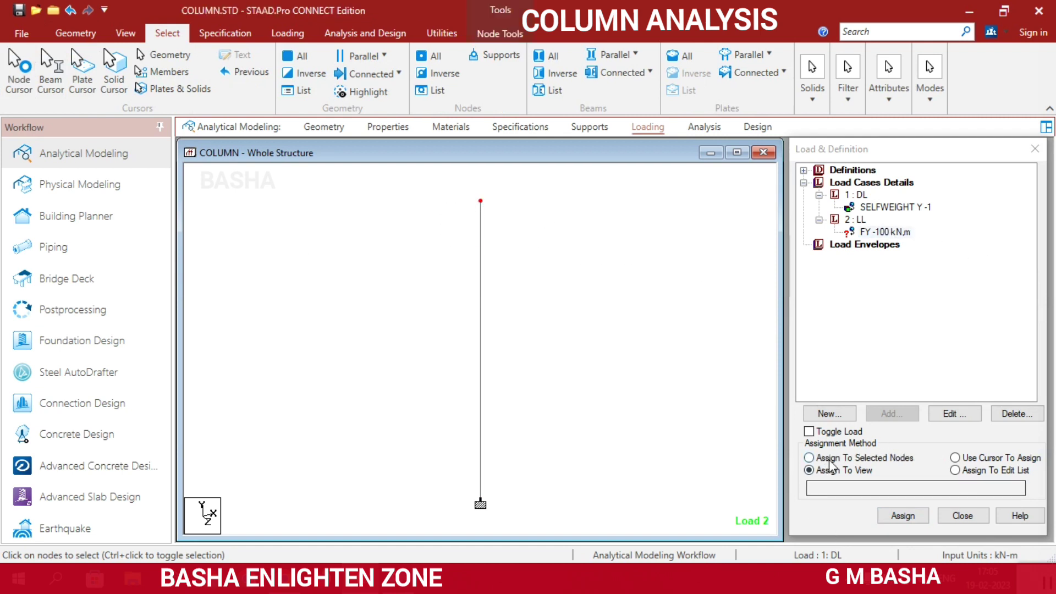
{"action": "left_click", "coordinate": [829, 458]}
{"action": "left_click", "coordinate": [903, 515]}
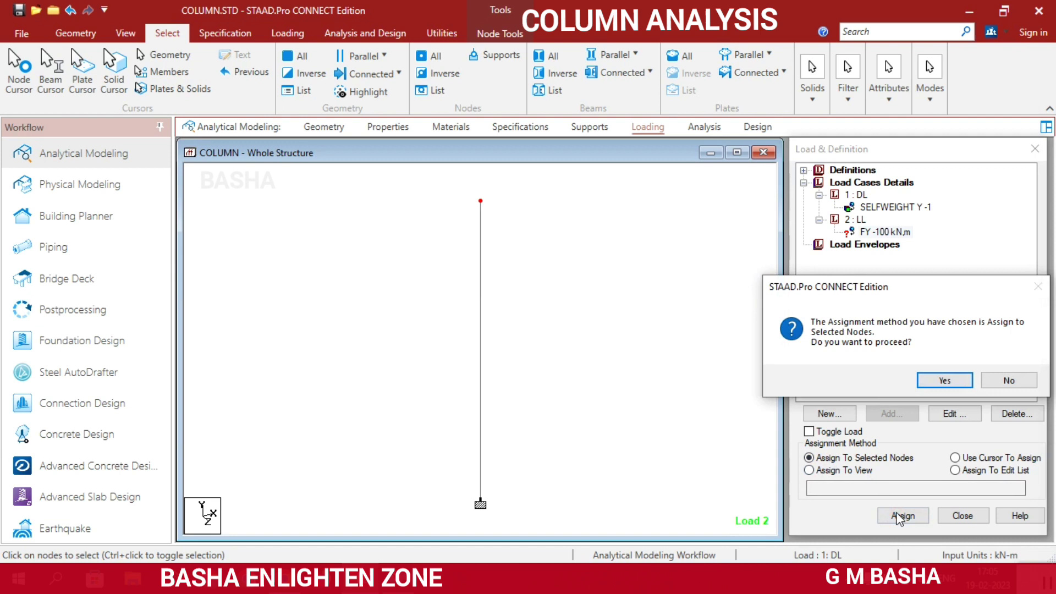
{"action": "left_click", "coordinate": [935, 381]}
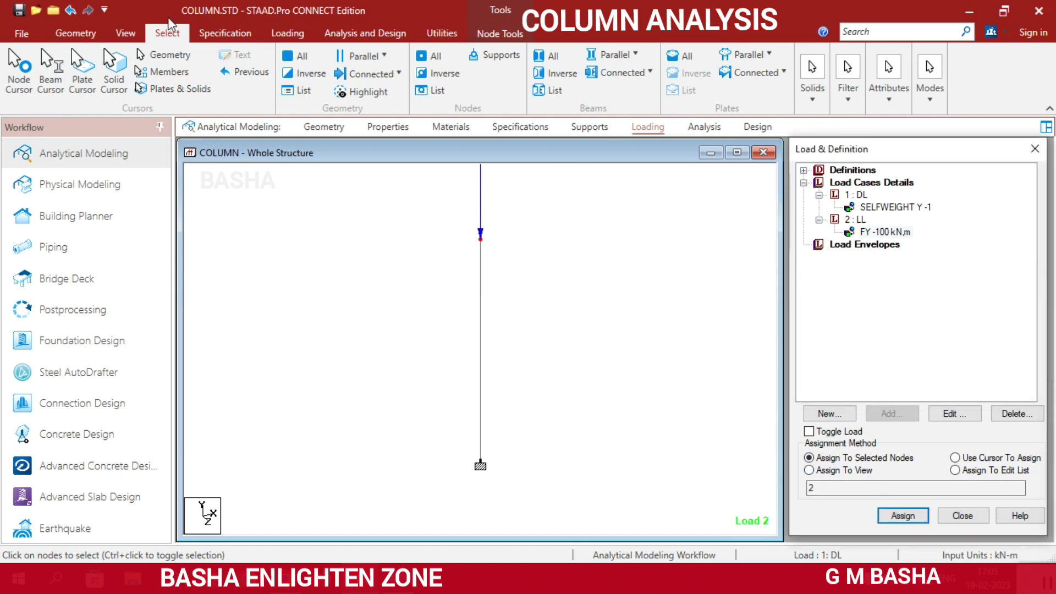
{"action": "left_click", "coordinate": [358, 33]}
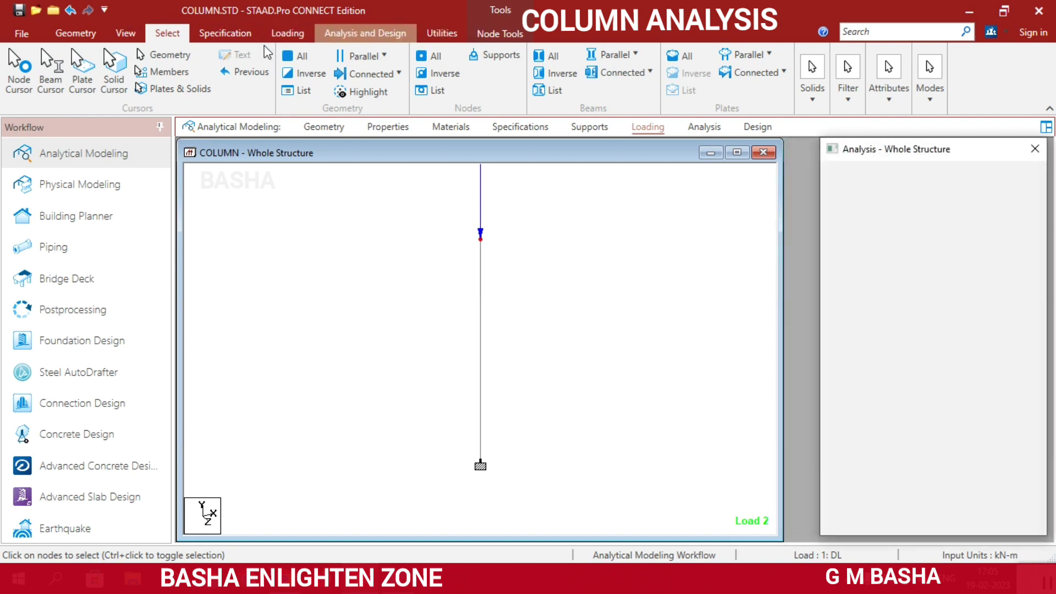
Step: Display the loading diagram and expand case 2: LL to show its FY −100 kN load
{"action": "left_click", "coordinate": [277, 36]}
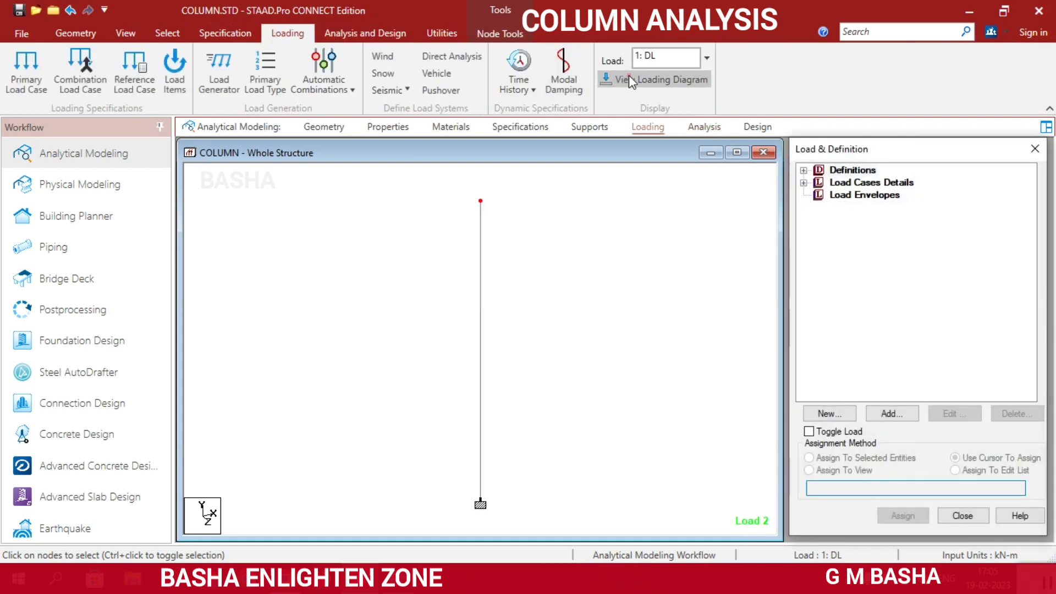
{"action": "left_click", "coordinate": [629, 78]}
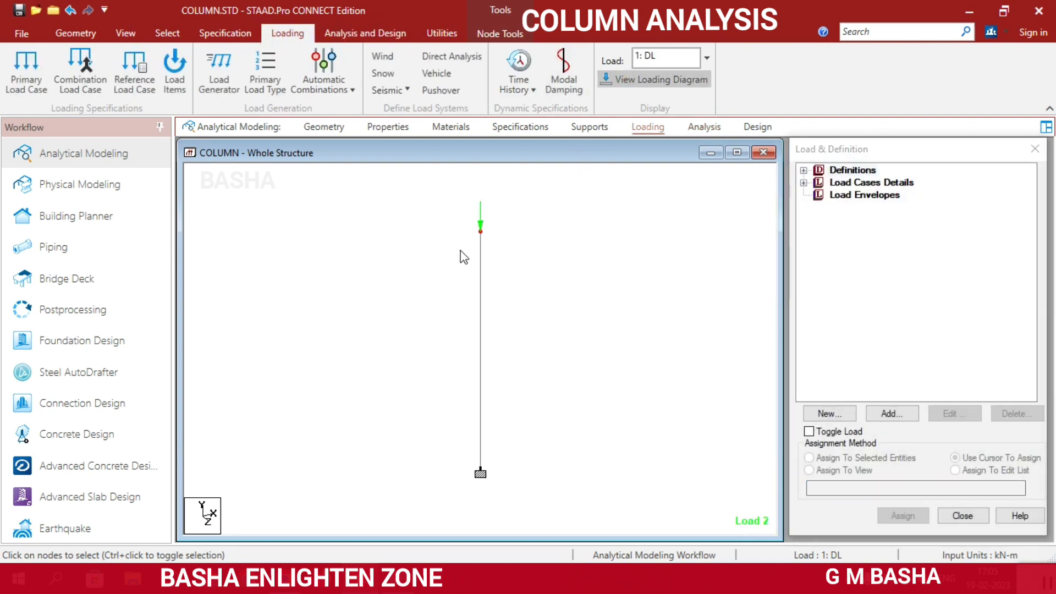
{"action": "double_click", "coordinate": [879, 186]}
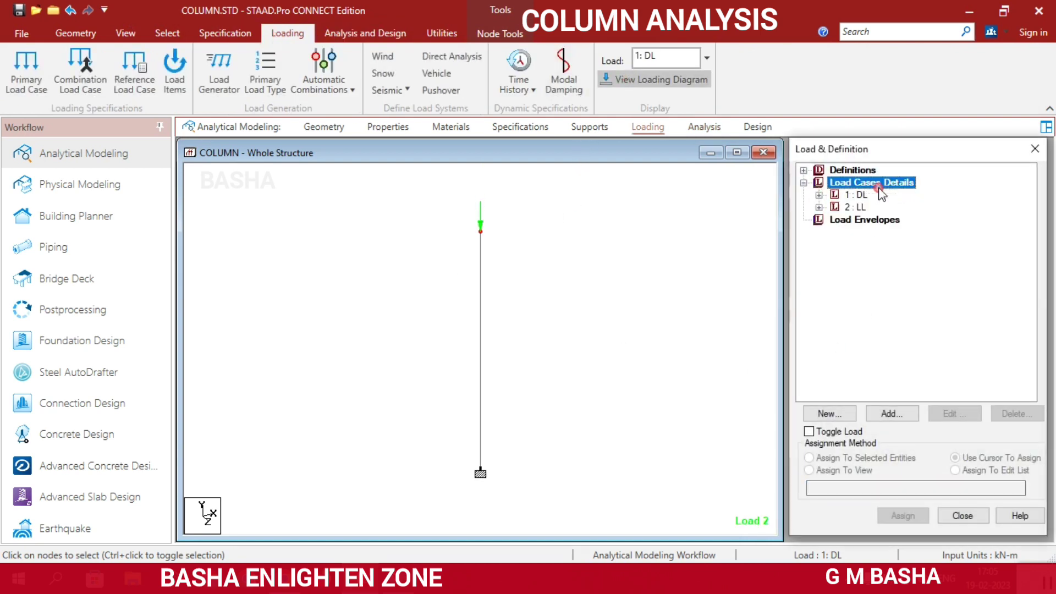
{"action": "left_click", "coordinate": [856, 208]}
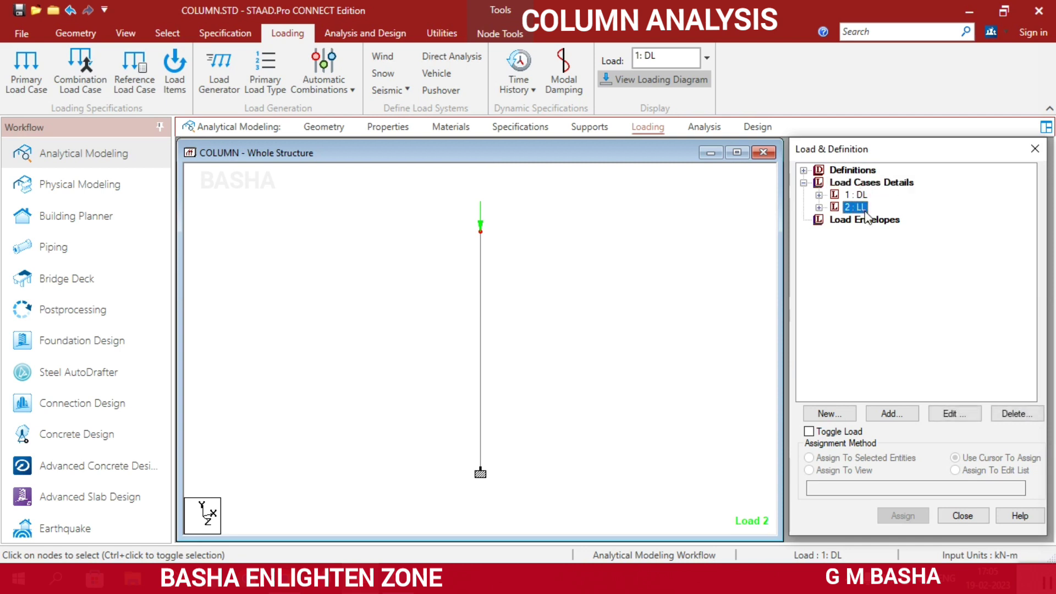
{"action": "double_click", "coordinate": [856, 208]}
{"action": "left_click", "coordinate": [726, 455]}
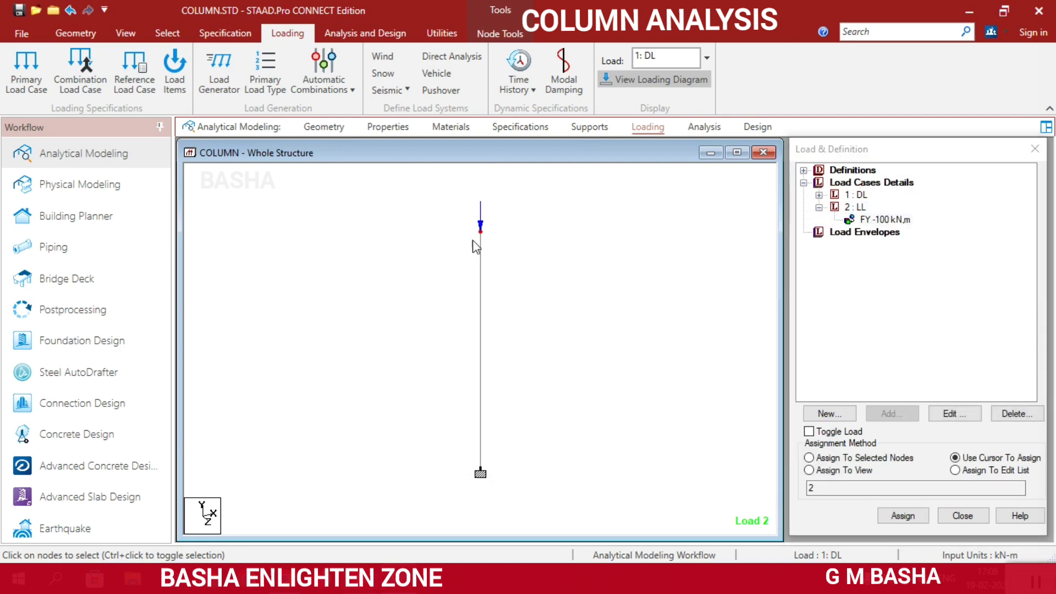
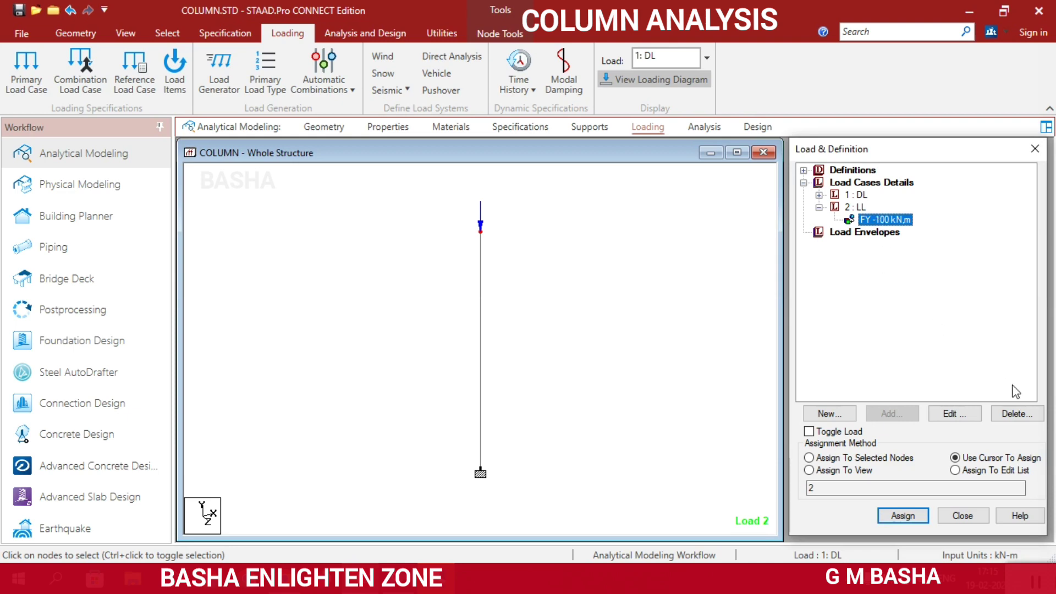
Step: Change the top node's load moment Mx to 120 kNm and apply it
{"action": "left_click", "coordinate": [963, 413]}
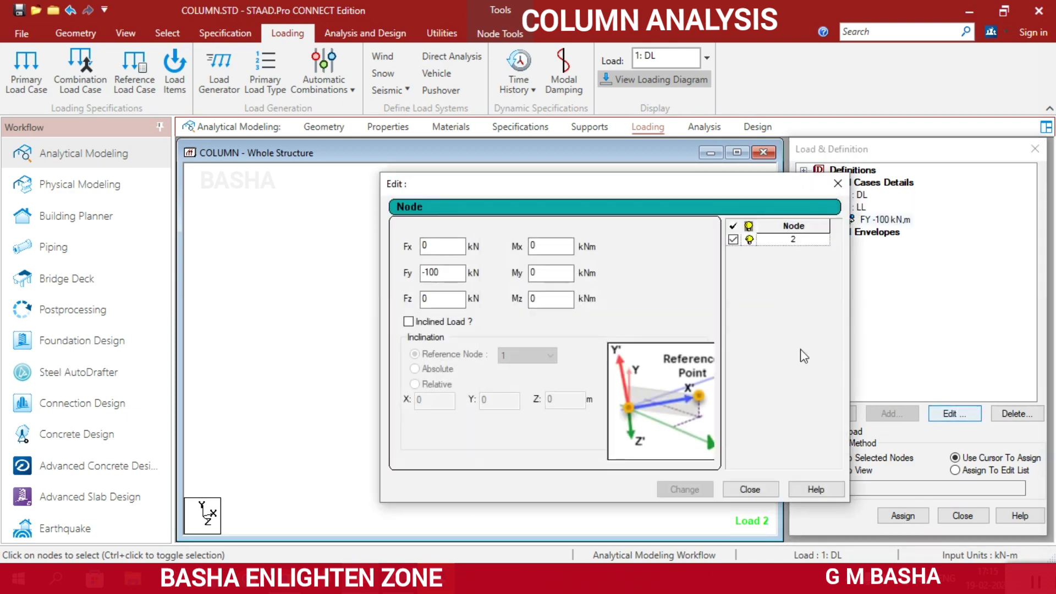
{"action": "left_click_drag", "start_coordinate": [585, 184], "coordinate": [796, 143]}
{"action": "double_click", "coordinate": [753, 204]}
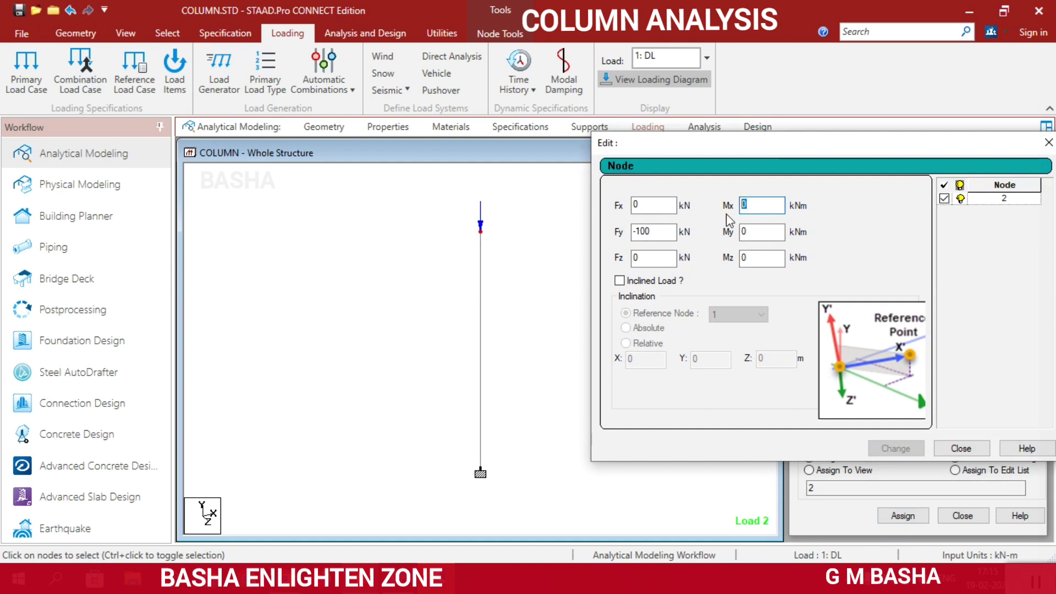
{"action": "type", "text": "420"}
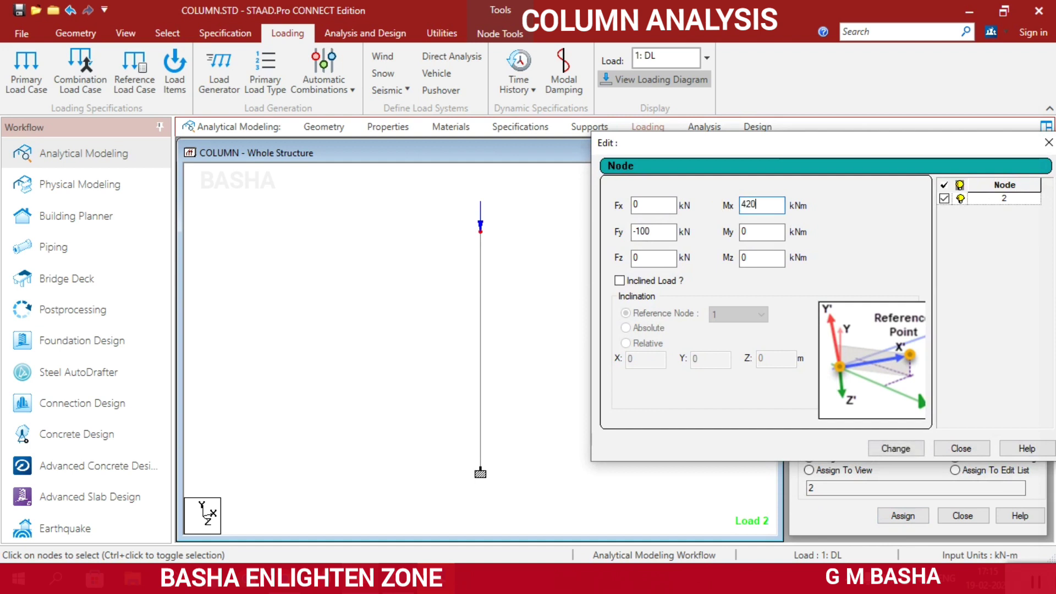
{"action": "type", "text": "1"}
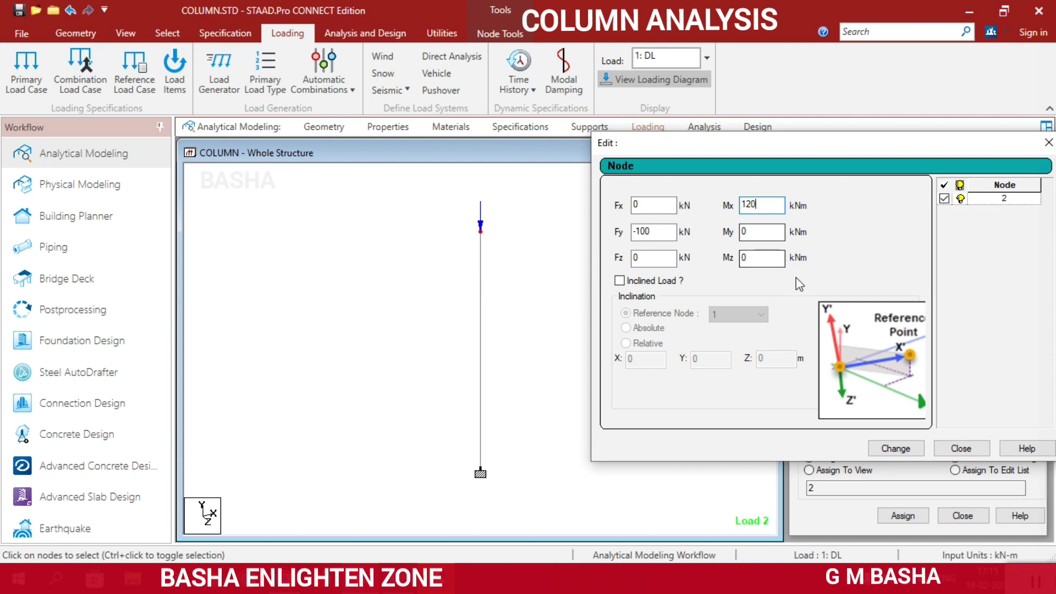
{"action": "left_click", "coordinate": [762, 259]}
{"action": "double_click", "coordinate": [760, 209]}
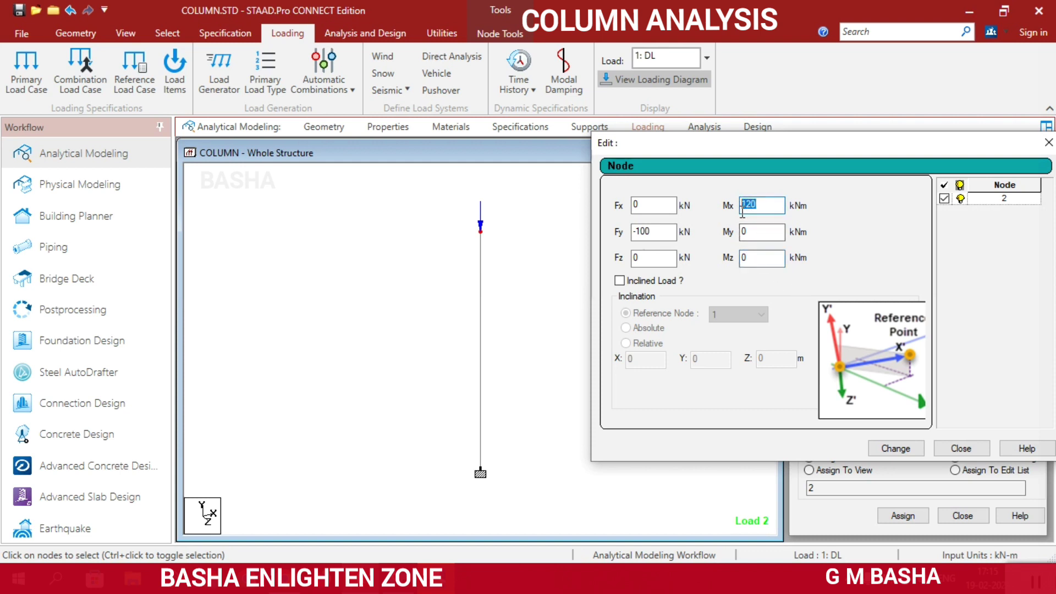
{"action": "key", "text": "BackSpace"}
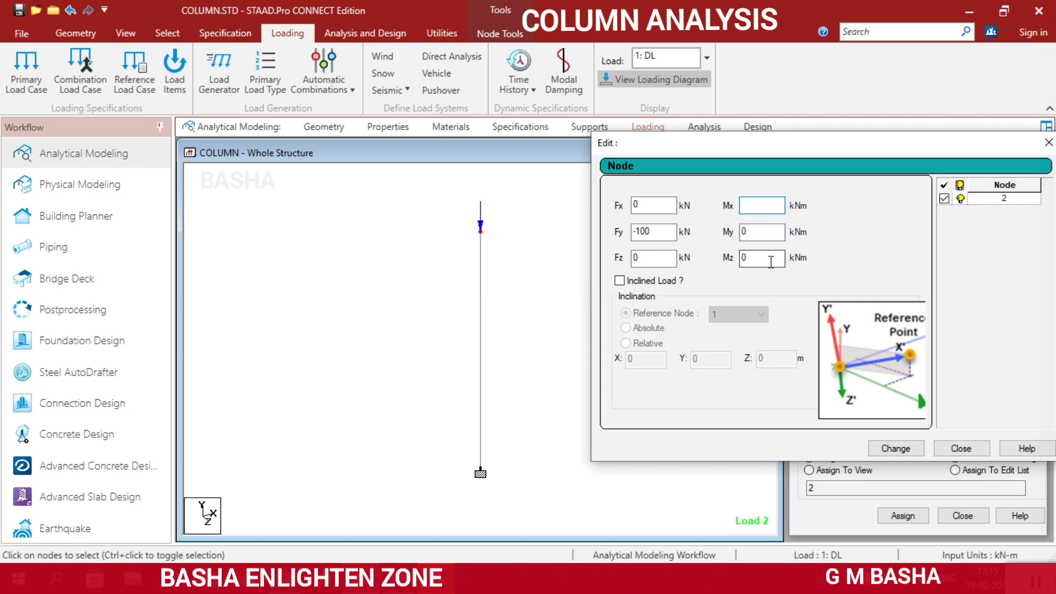
{"action": "type", "text": "12"}
{"action": "left_click", "coordinate": [757, 205]}
{"action": "type", "text": "12"}
{"action": "key", "text": "Tab"}
{"action": "type", "text": "0"}
{"action": "key", "text": "Tab"}
{"action": "type", "text": "0"}
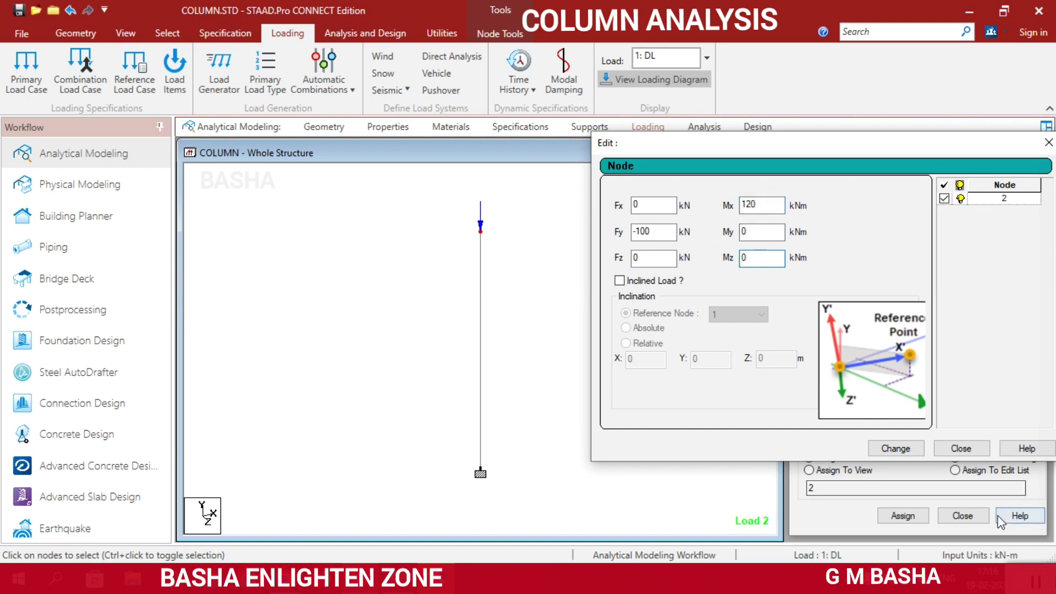
{"action": "left_click", "coordinate": [911, 444]}
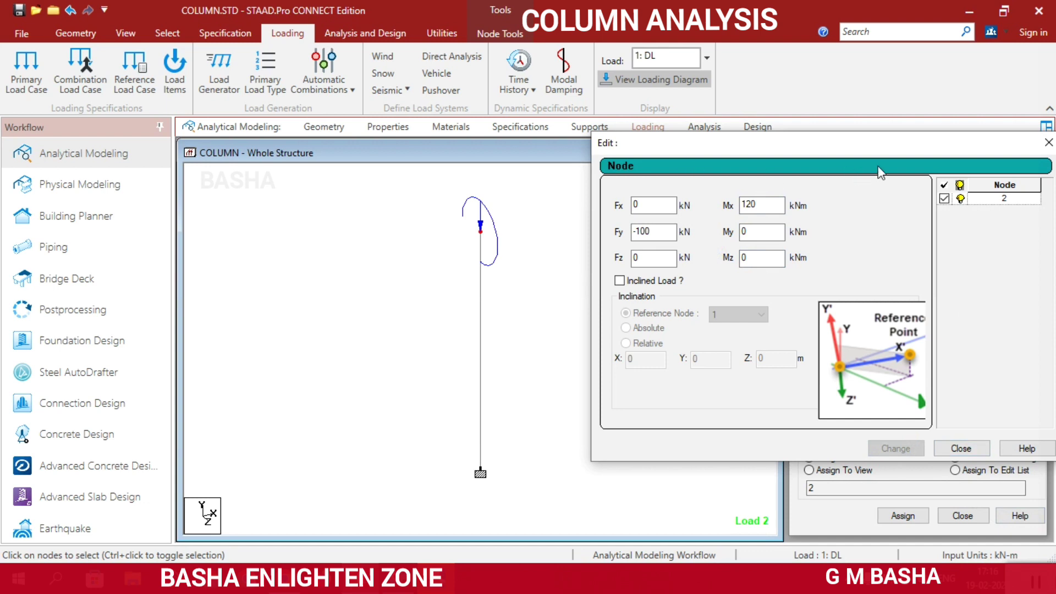
Step: Set the node load's Mz moment to 100 kNm and apply the change
{"action": "left_click_drag", "start_coordinate": [905, 149], "coordinate": [889, 132]}
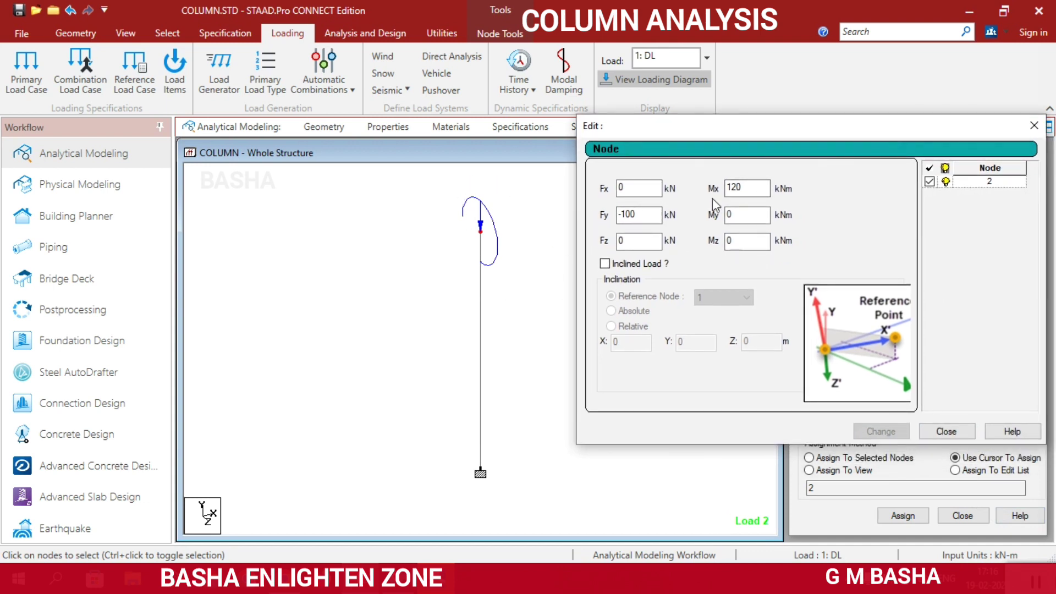
{"action": "double_click", "coordinate": [728, 248]}
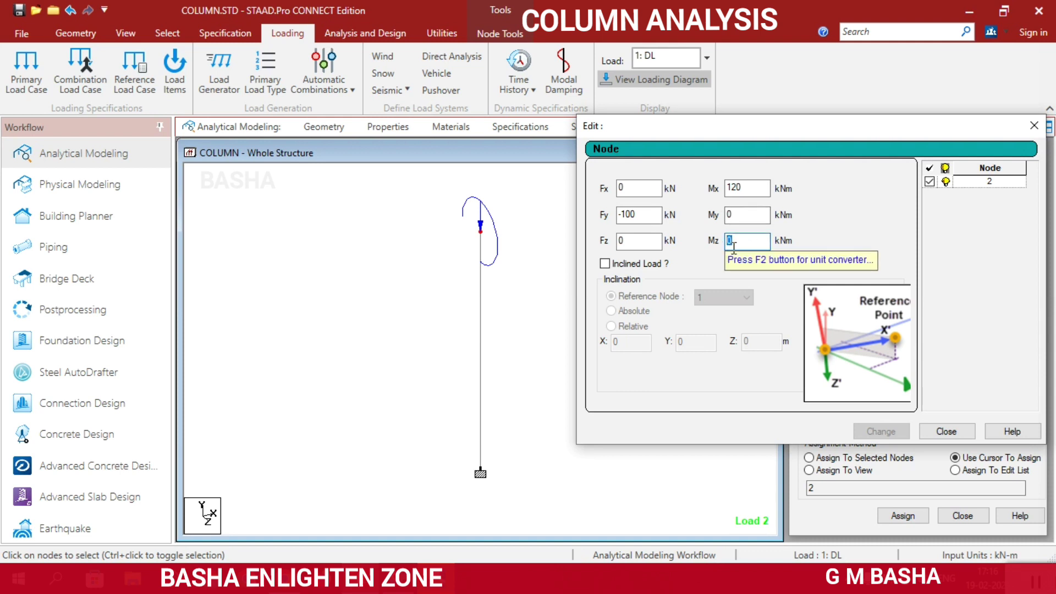
{"action": "type", "text": "100"}
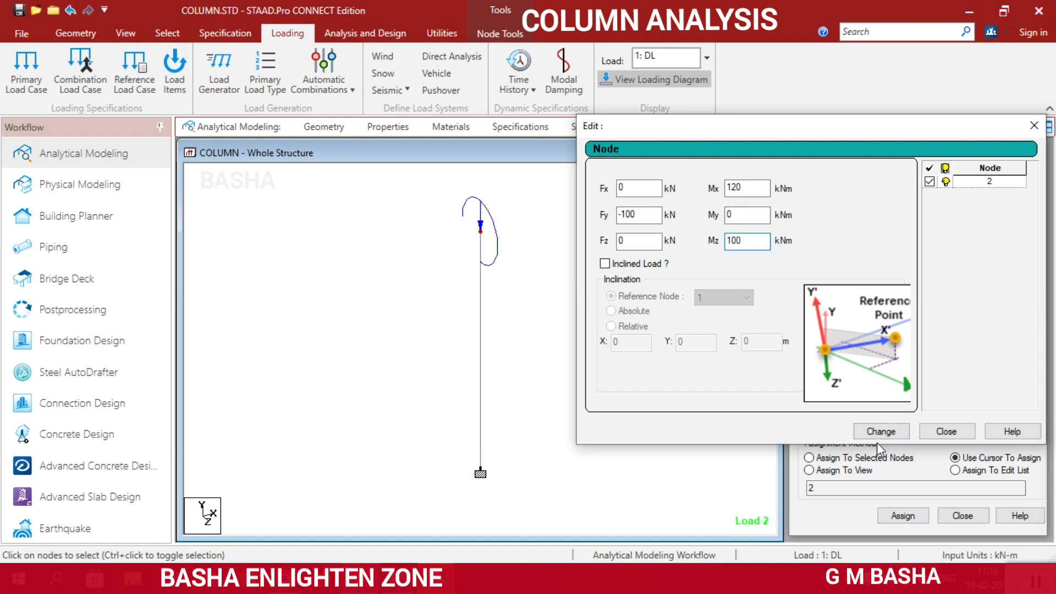
{"action": "left_click", "coordinate": [902, 427]}
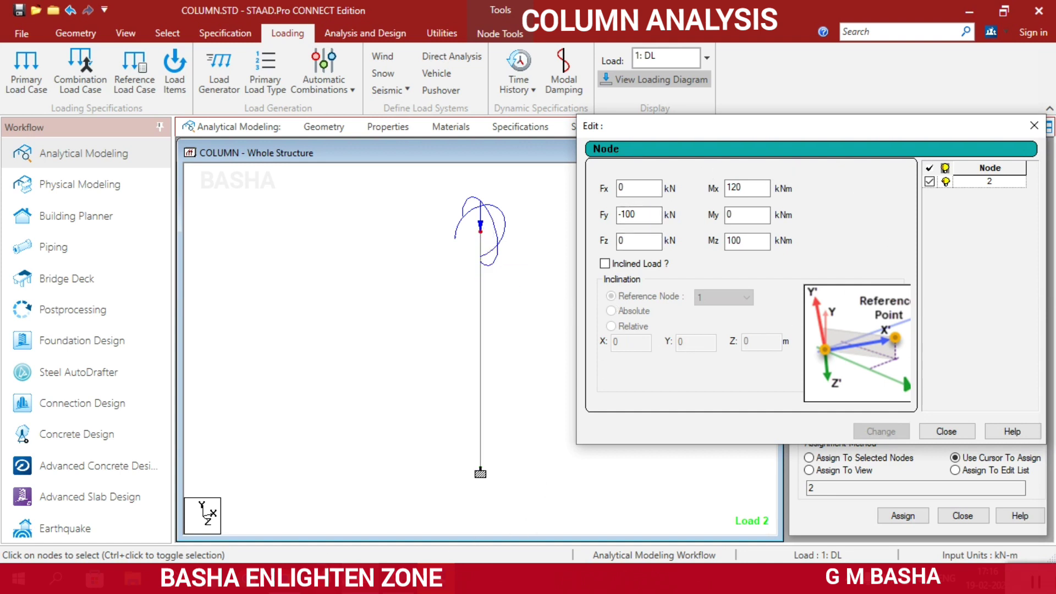
{"action": "key", "text": "alt+Tab"}
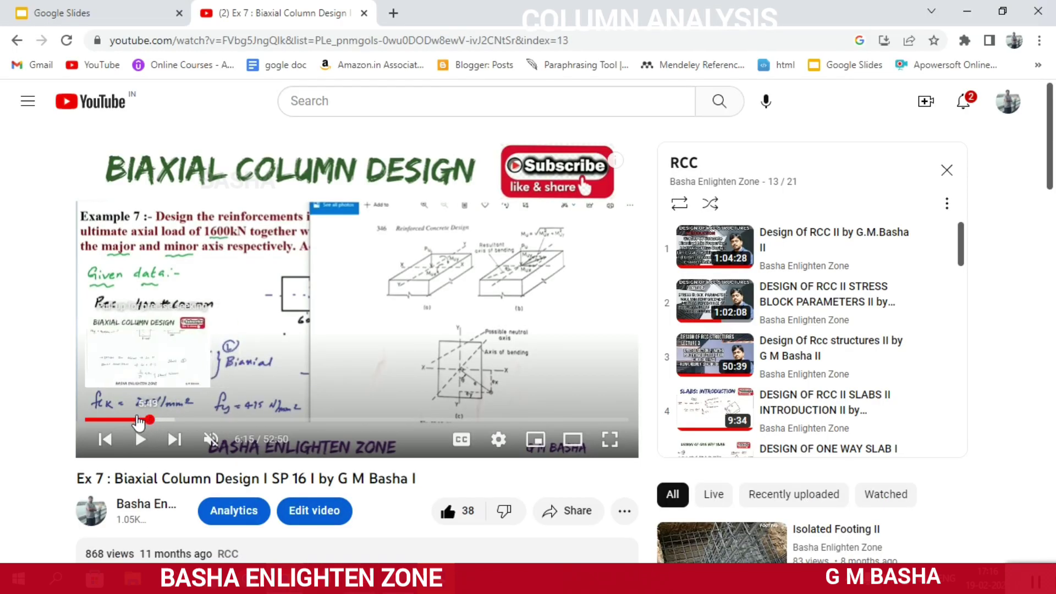
Step: Rewind the Biaxial Column Design video to 3:11, then return to the STAAD.Pro node load editor
{"action": "left_click", "coordinate": [117, 420]}
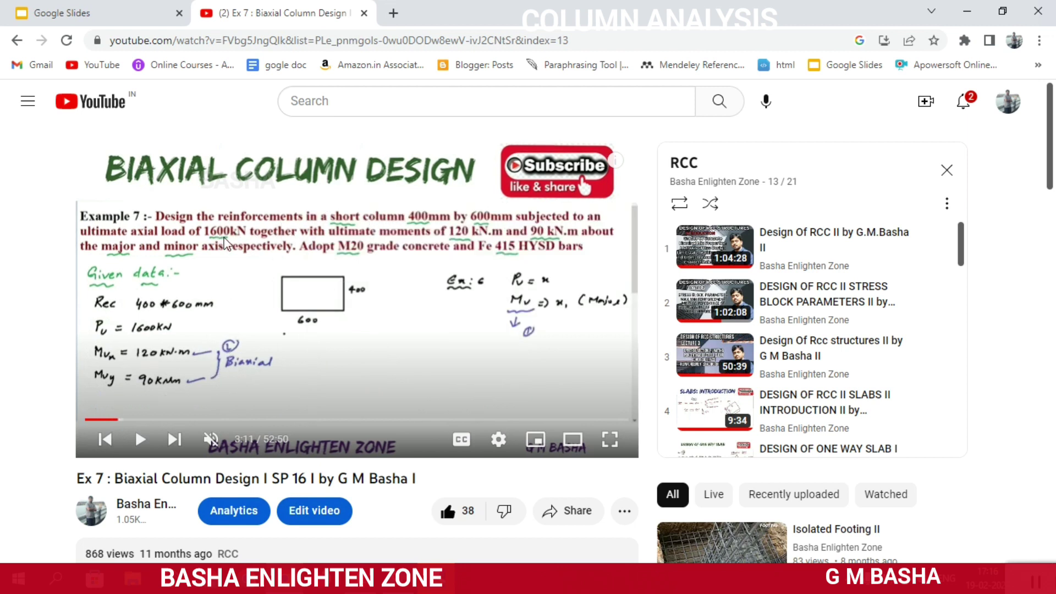
{"action": "left_click", "coordinate": [543, 230]}
{"action": "left_click", "coordinate": [411, 256]}
{"action": "left_click", "coordinate": [391, 577]}
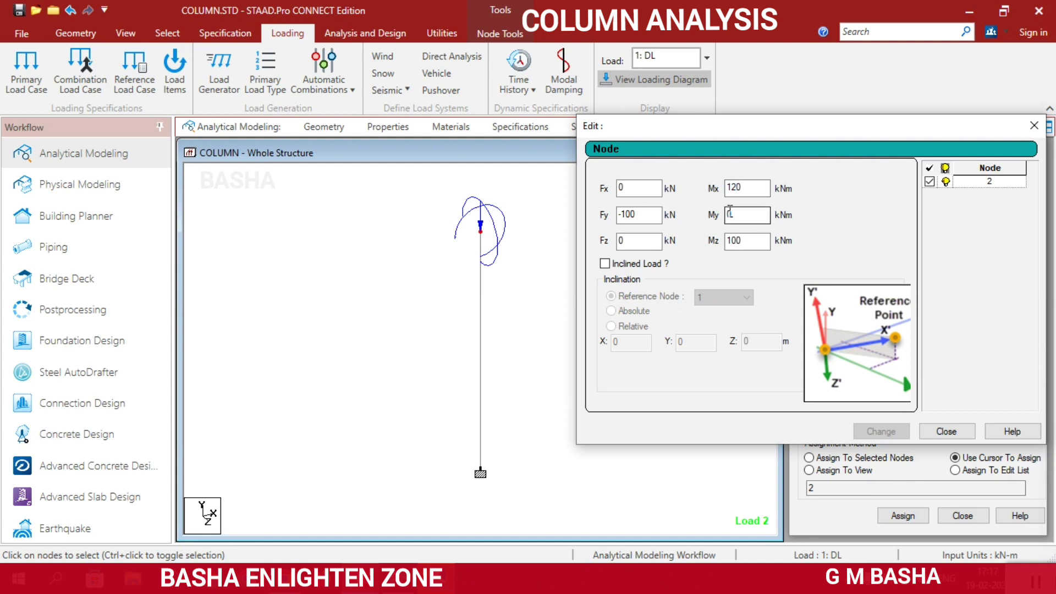
Step: Add a PERFORM ANALYSIS PRINT ALL command, save the model and run the analysis with 0 errors
{"action": "left_click", "coordinate": [1034, 126]}
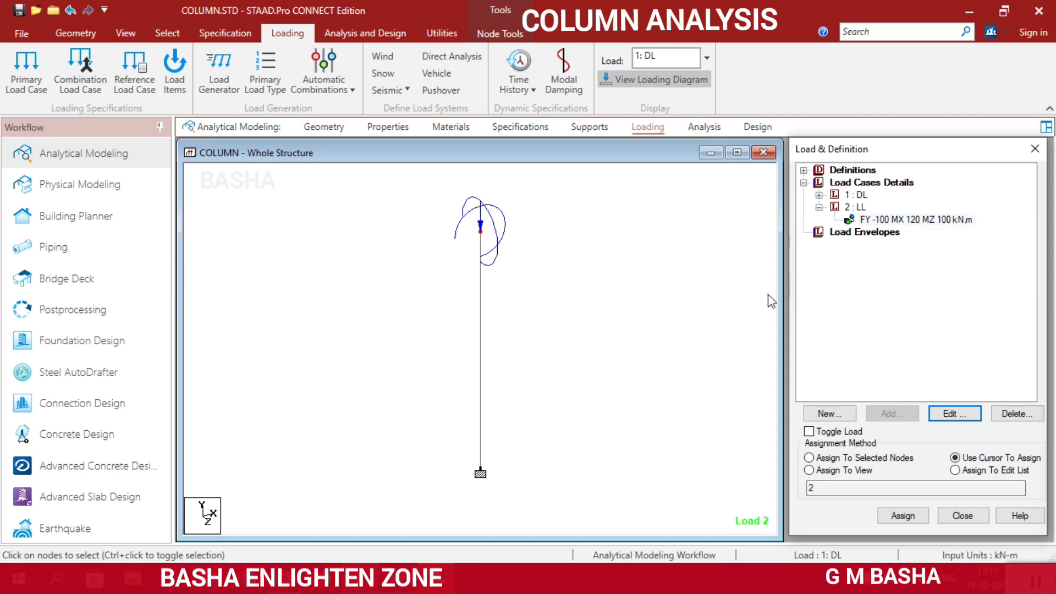
{"action": "scroll", "coordinate": [756, 299], "scroll_direction": "down", "scroll_amount": 1}
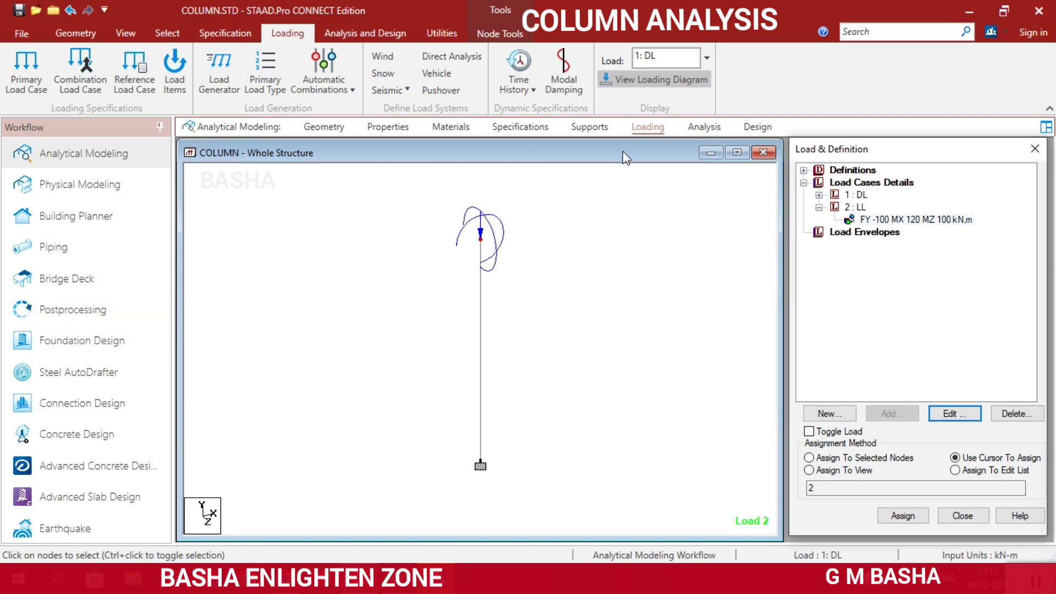
{"action": "left_click", "coordinate": [697, 127]}
{"action": "left_click", "coordinate": [951, 465]}
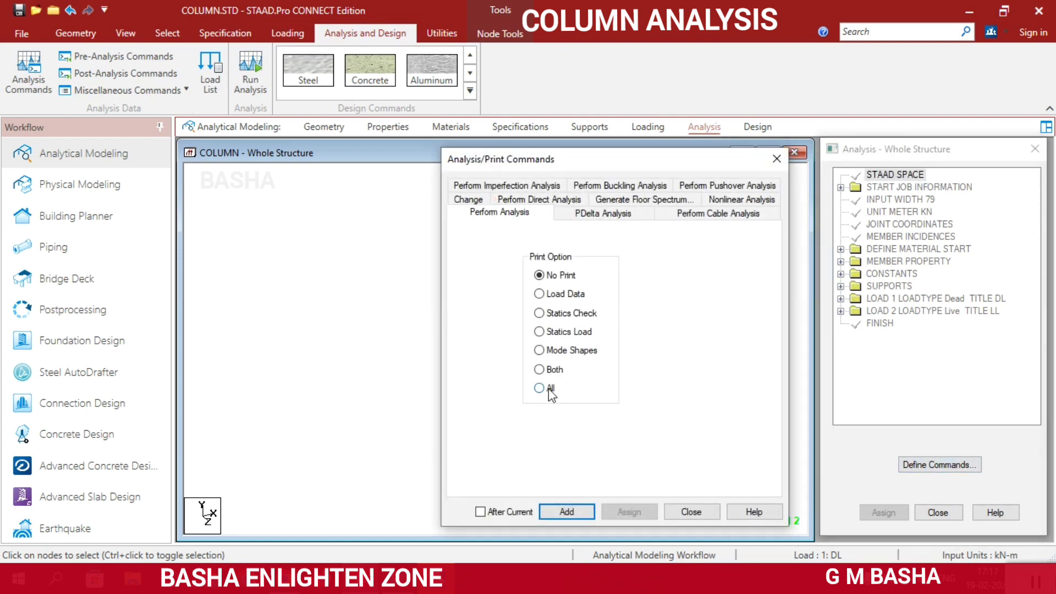
{"action": "left_click", "coordinate": [576, 510]}
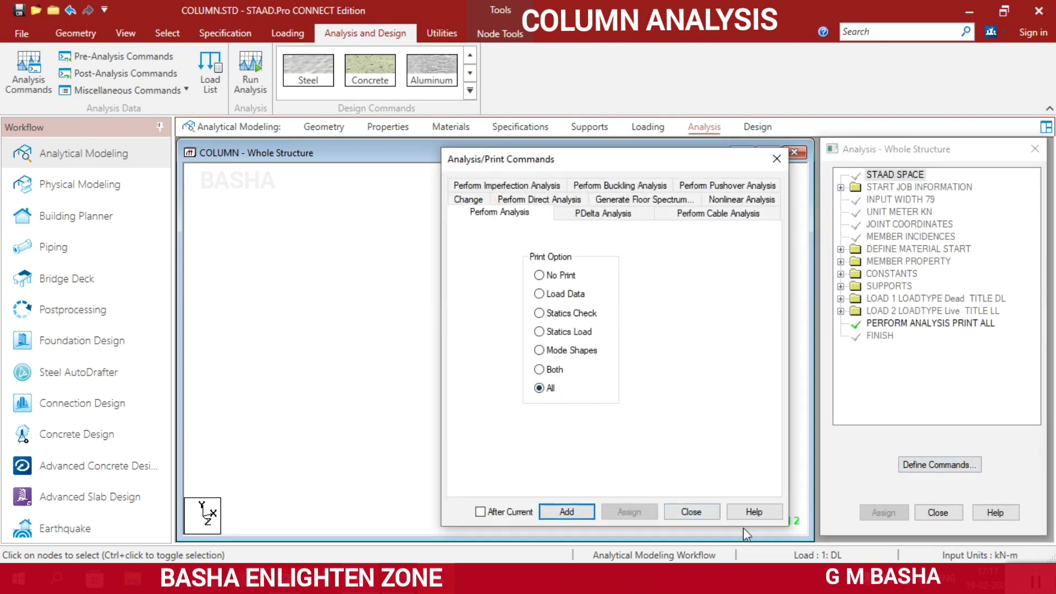
{"action": "left_click", "coordinate": [692, 511]}
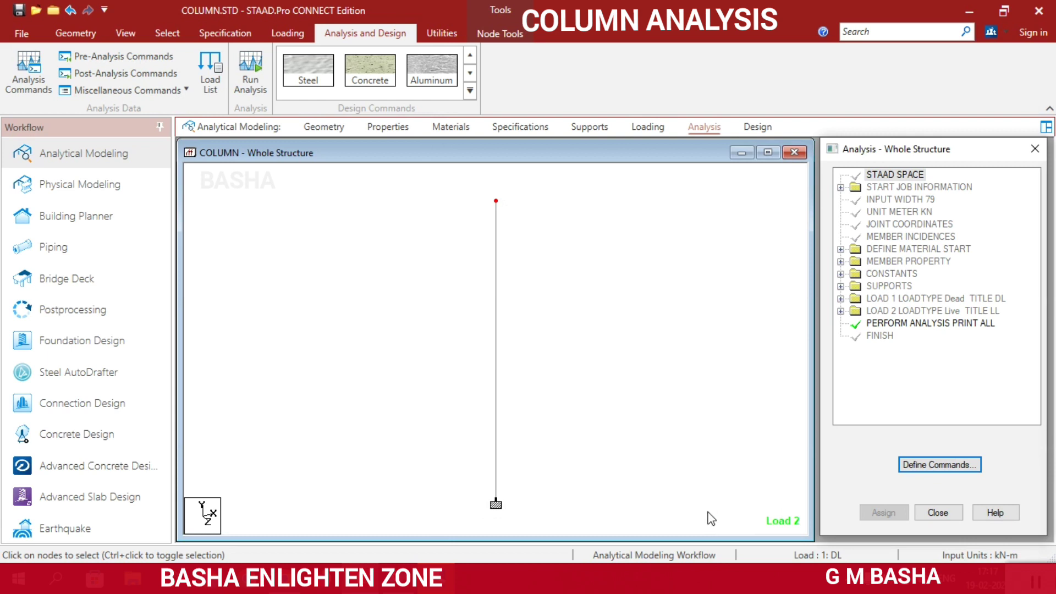
{"action": "left_click", "coordinate": [258, 77]}
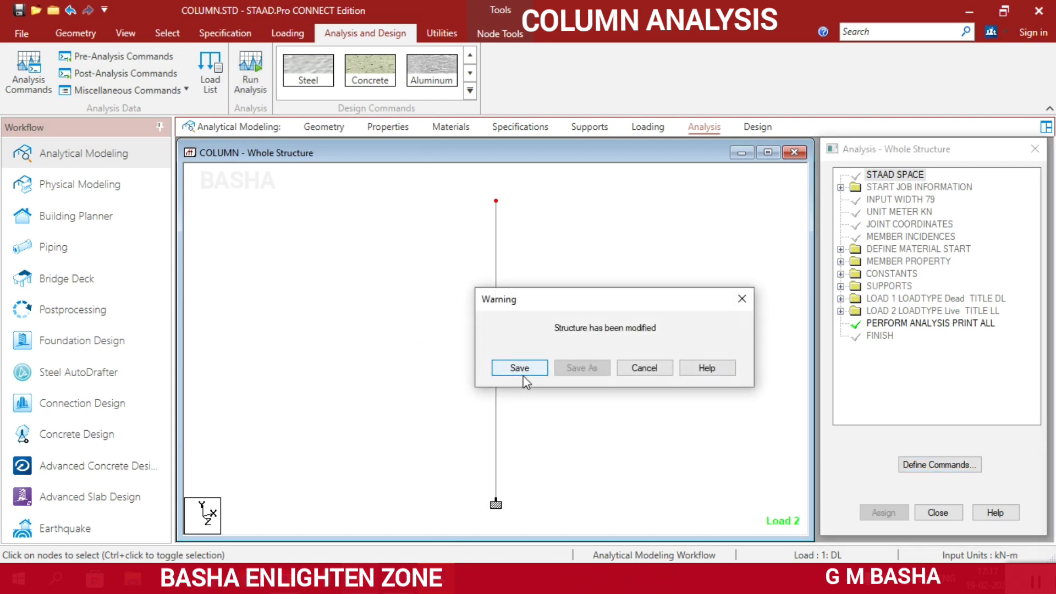
{"action": "left_click", "coordinate": [537, 366]}
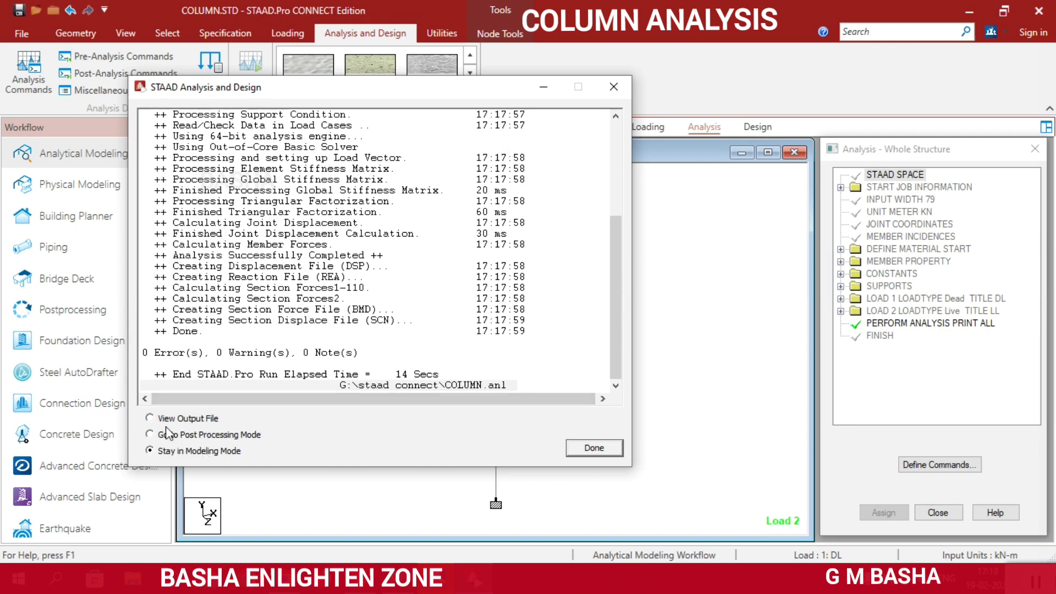
{"action": "left_click", "coordinate": [600, 447]}
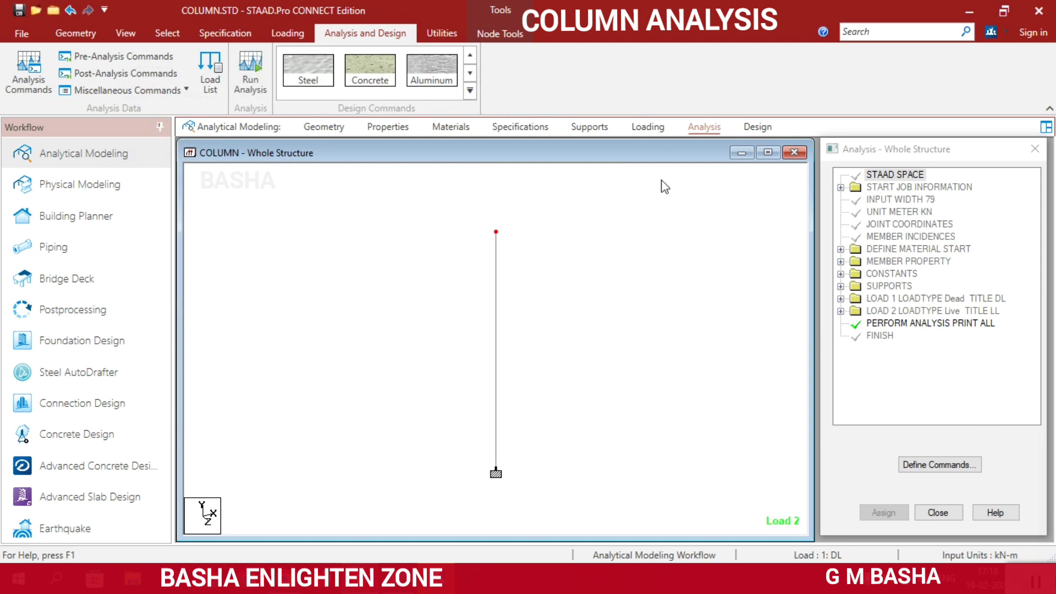
Step: Start a concrete design using the IS456 design code
{"action": "left_click", "coordinate": [757, 130]}
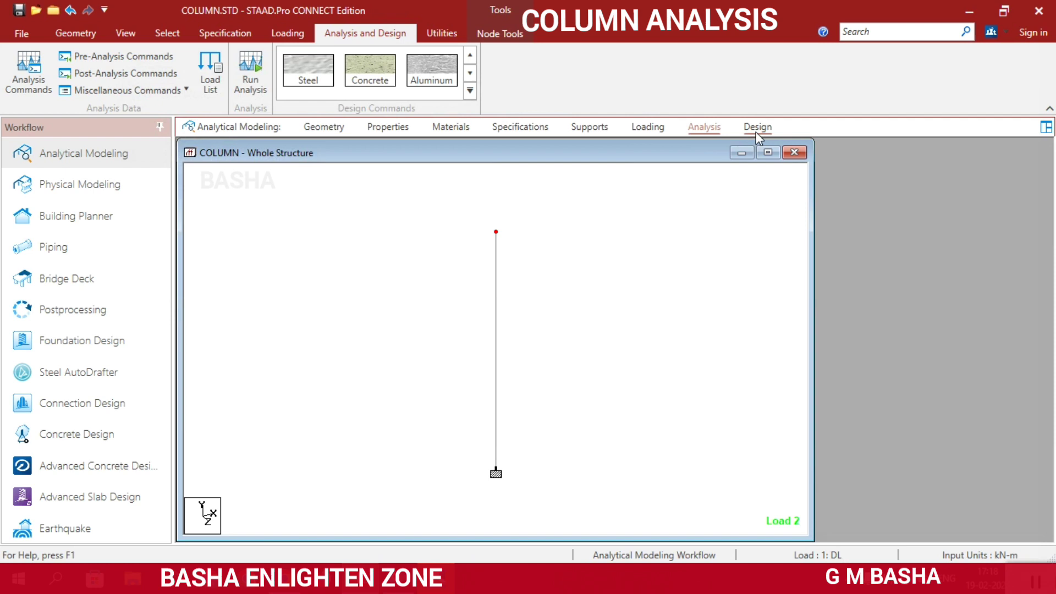
{"action": "left_click", "coordinate": [352, 83]}
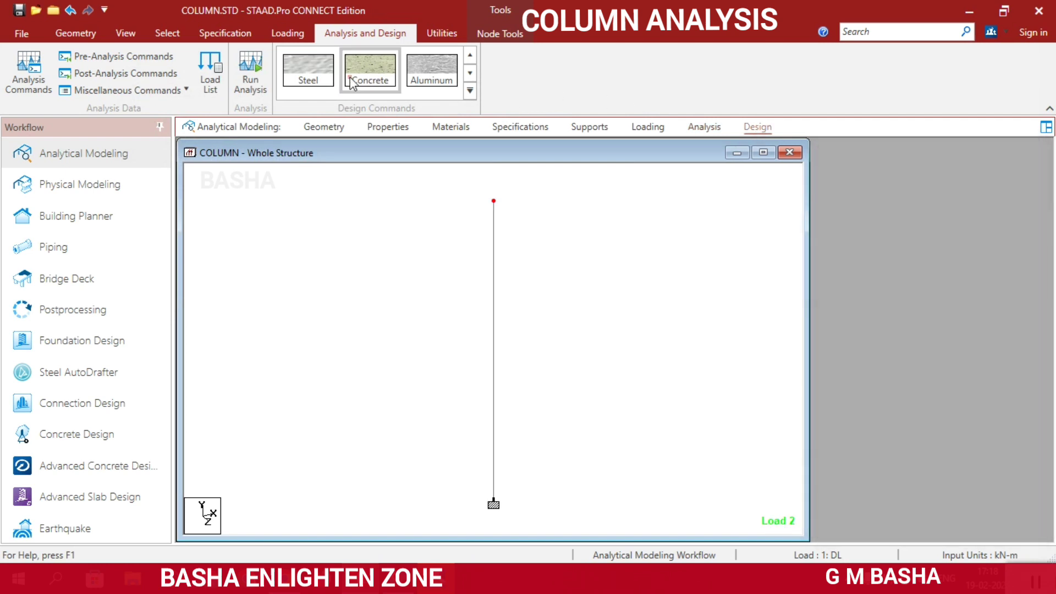
{"action": "left_click", "coordinate": [915, 171]}
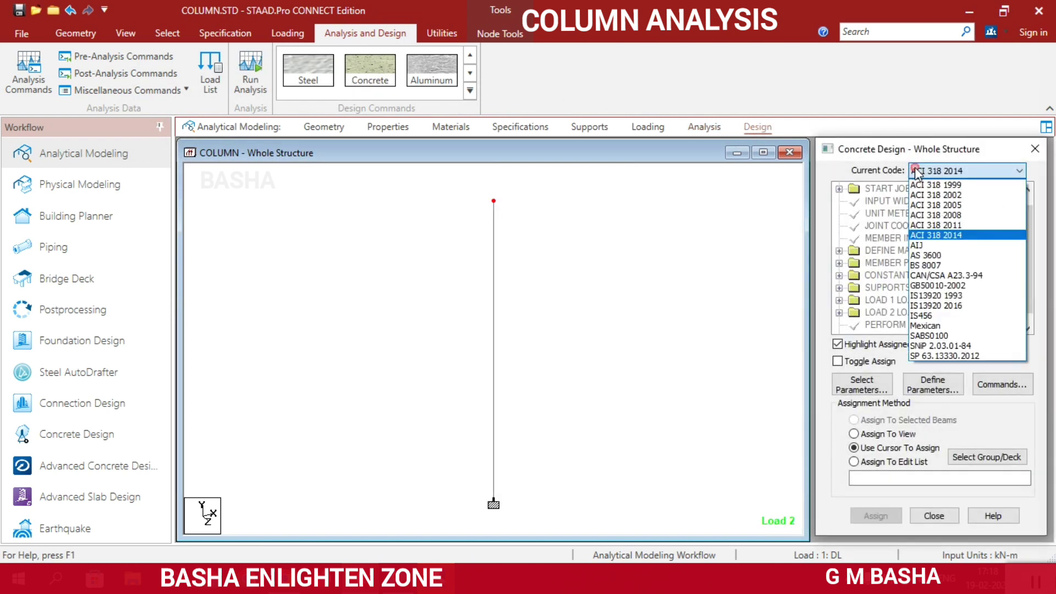
{"action": "left_click", "coordinate": [960, 315]}
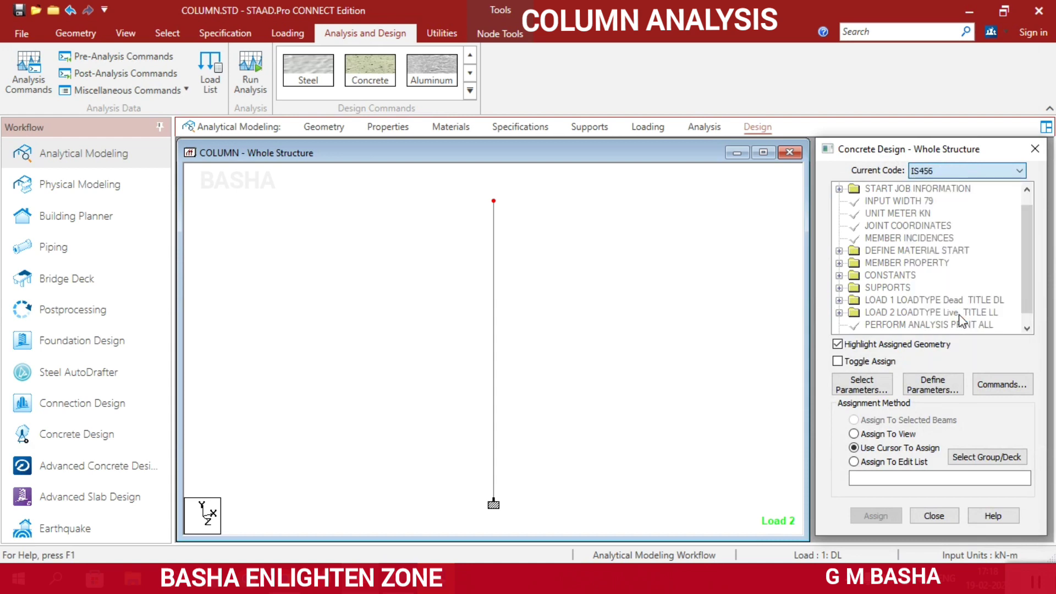
Step: Select Fc, Fymain and Fysec as the concrete design parameters
{"action": "left_click", "coordinate": [887, 380]}
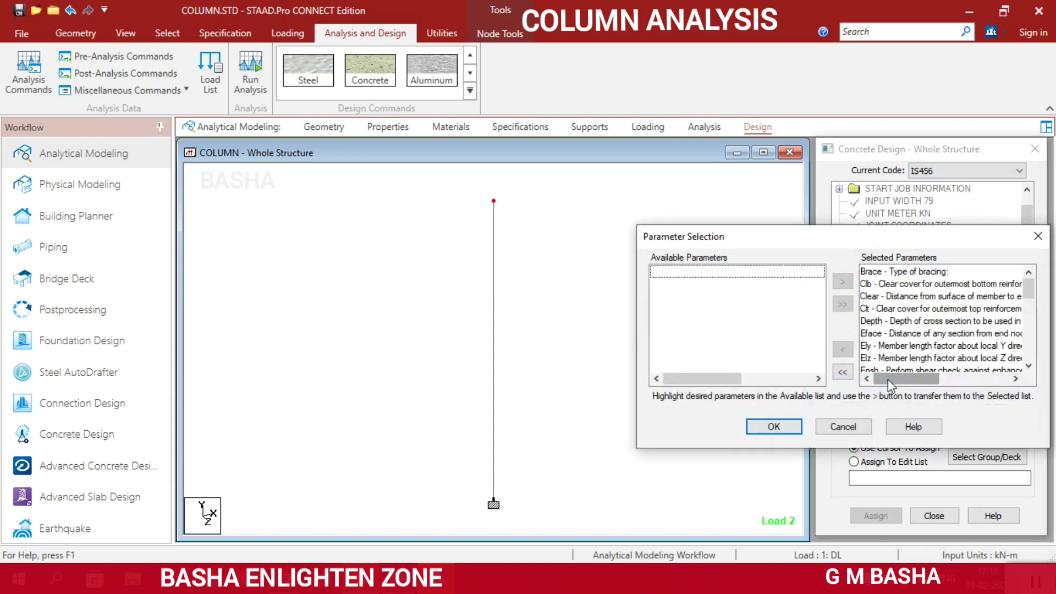
{"action": "left_click", "coordinate": [847, 373]}
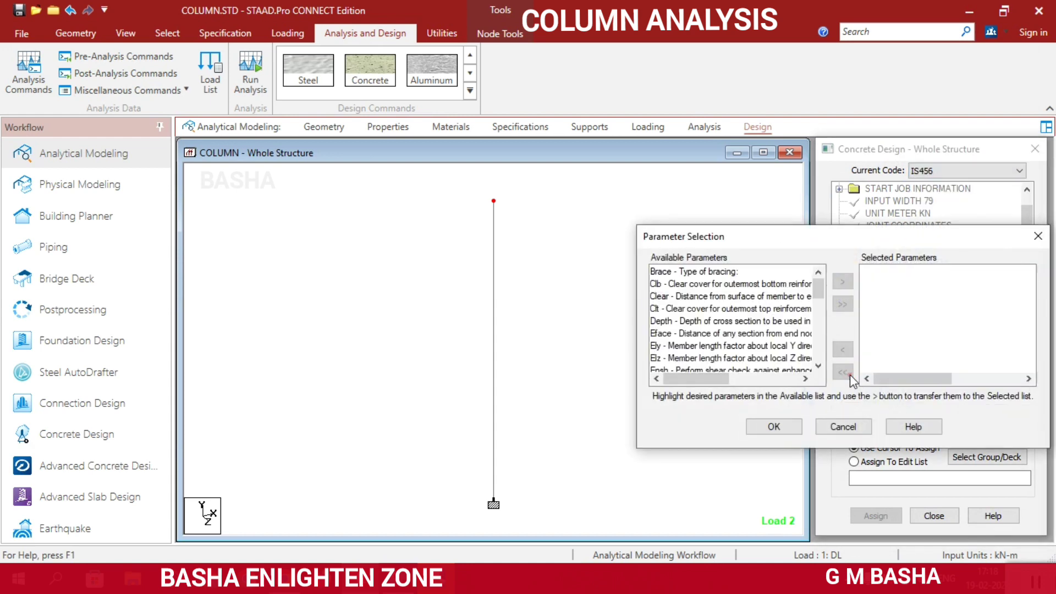
{"action": "scroll", "coordinate": [697, 301], "scroll_direction": "down", "scroll_amount": 2}
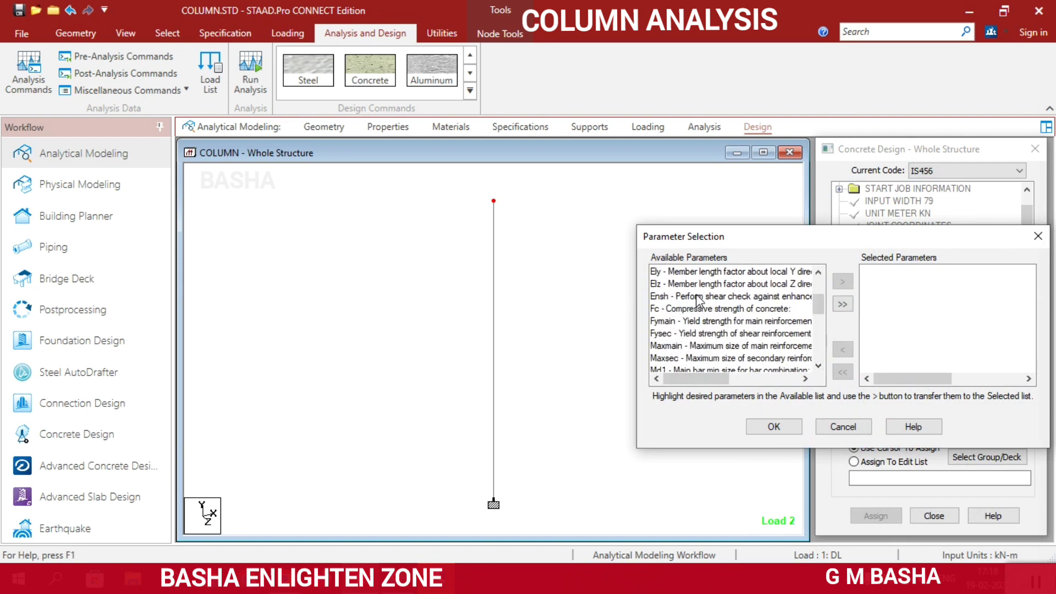
{"action": "left_click", "coordinate": [724, 309]}
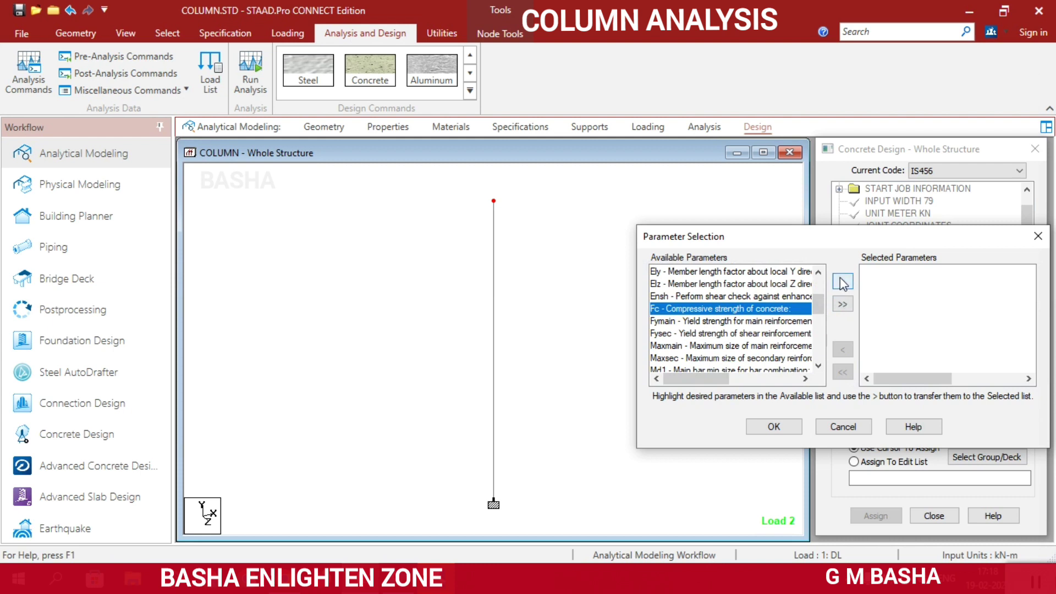
{"action": "left_click", "coordinate": [842, 281]}
{"action": "left_click", "coordinate": [742, 308]}
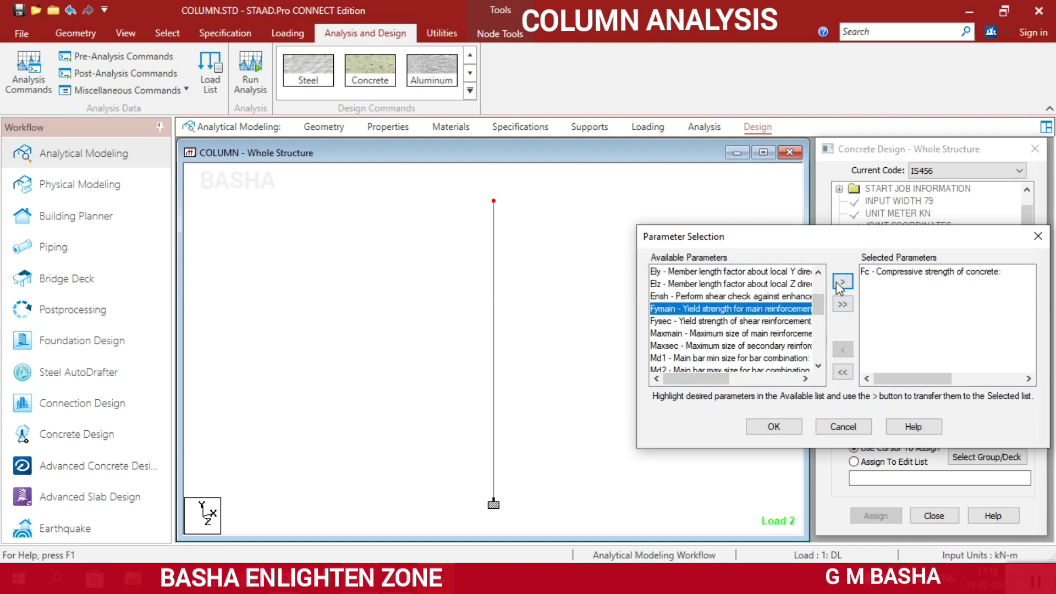
{"action": "left_click", "coordinate": [842, 281]}
{"action": "left_click", "coordinate": [740, 310]}
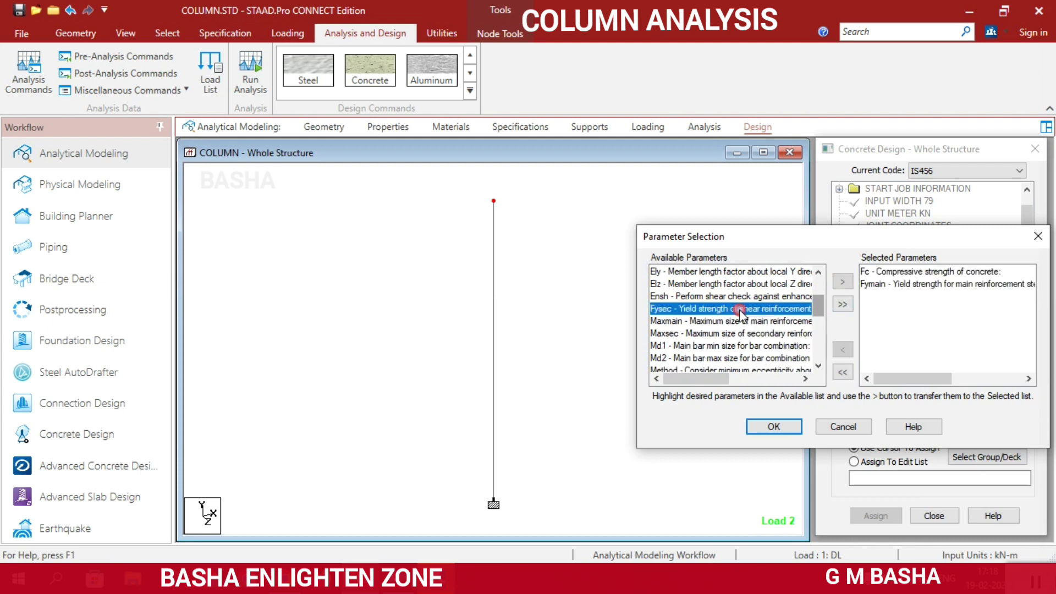
{"action": "left_click", "coordinate": [839, 286]}
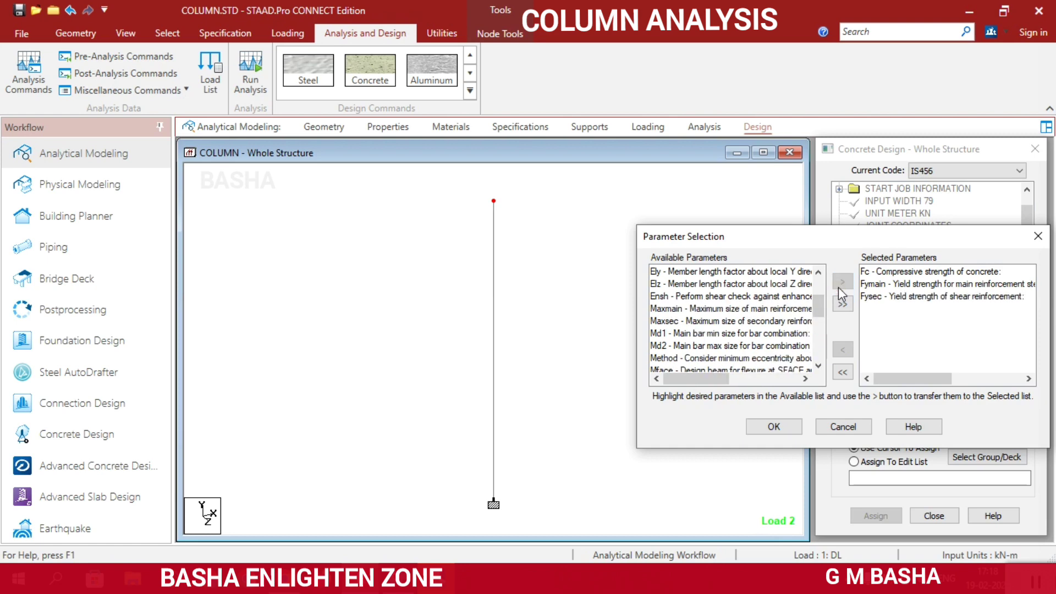
{"action": "left_click", "coordinate": [776, 425]}
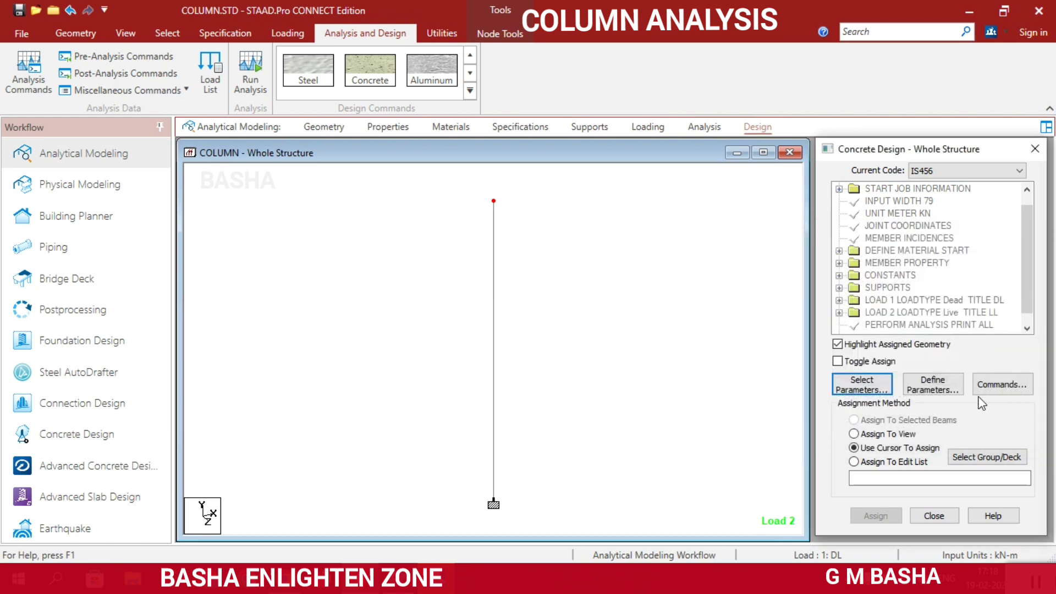
Step: Enter FC 25000, FYMAIN 415000 and FYSEC 415000 and add them to the design input
{"action": "left_click", "coordinate": [931, 388]}
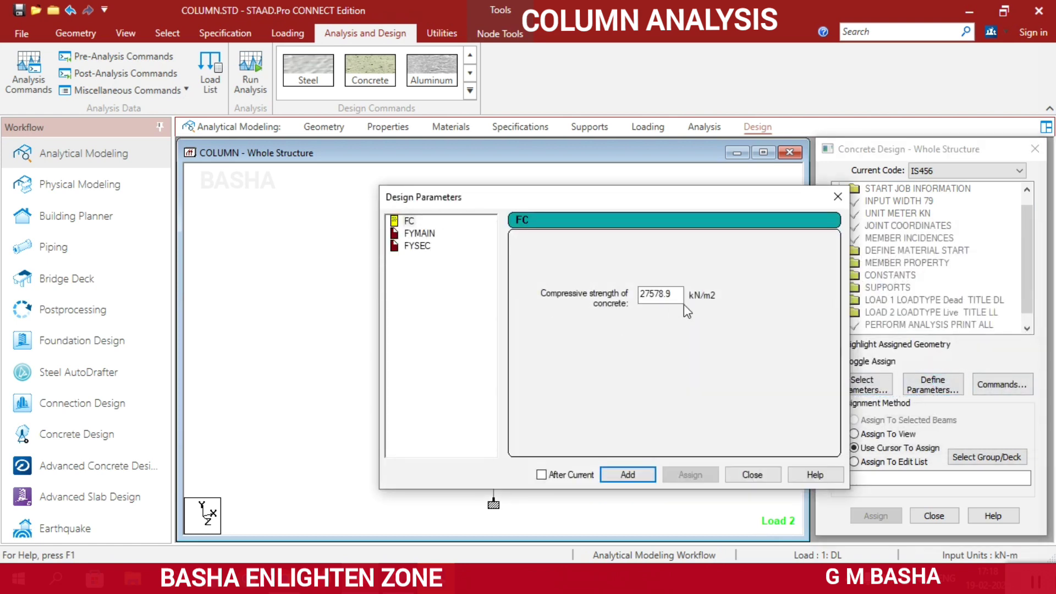
{"action": "left_click_drag", "start_coordinate": [682, 297], "coordinate": [627, 308]}
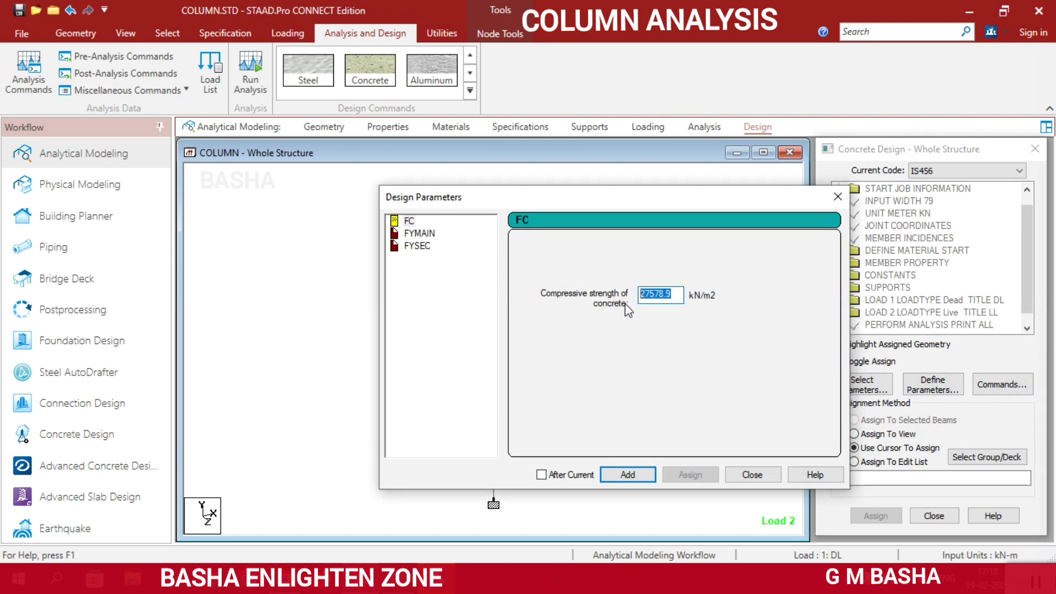
{"action": "type", "text": "25000"}
{"action": "left_click", "coordinate": [629, 474]}
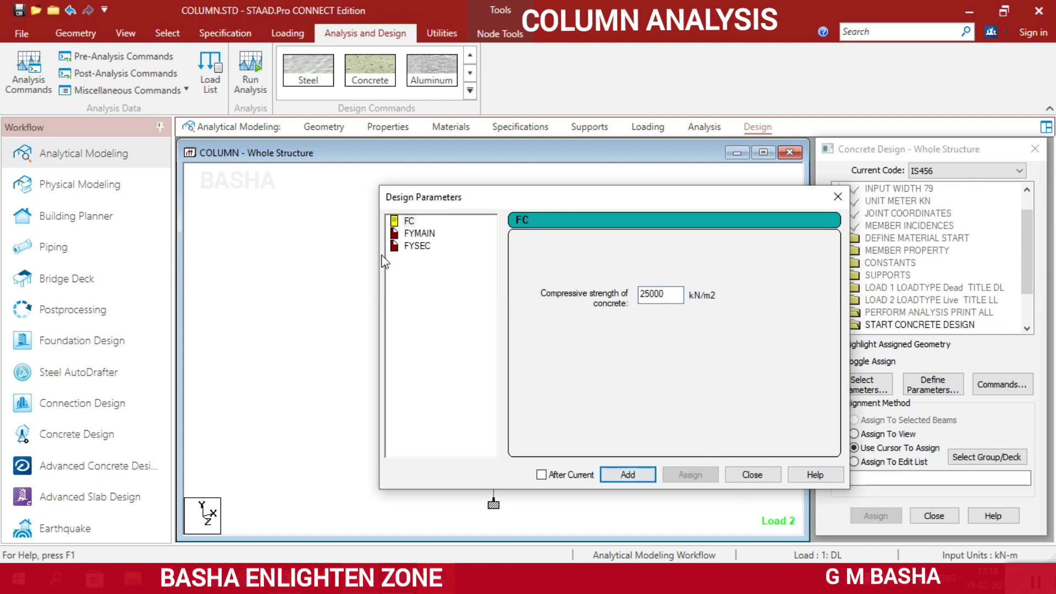
{"action": "left_click", "coordinate": [419, 233]}
{"action": "left_click_drag", "start_coordinate": [684, 300], "coordinate": [620, 311]}
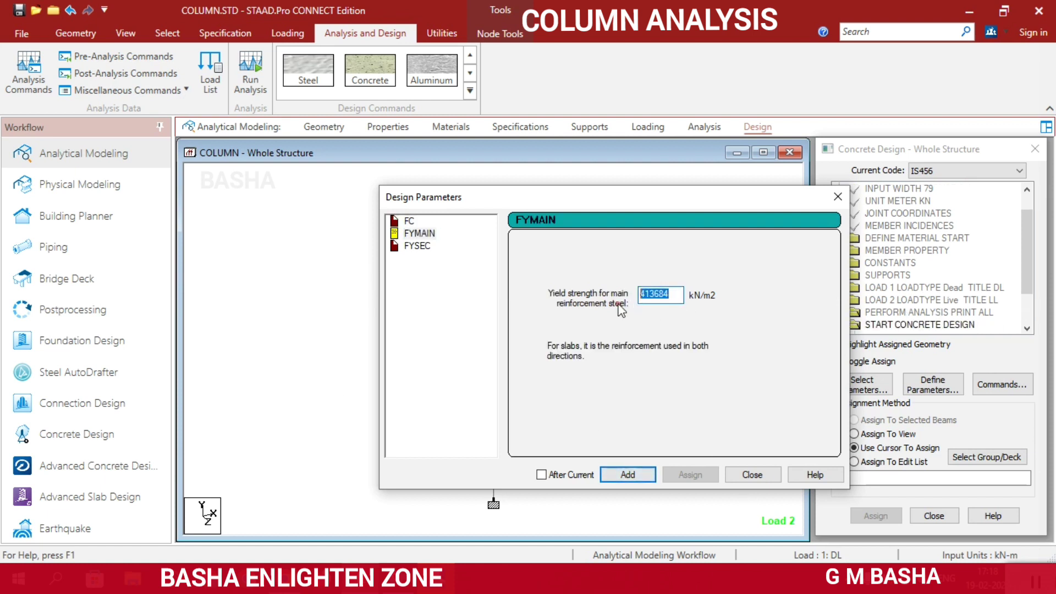
{"action": "type", "text": "415000"}
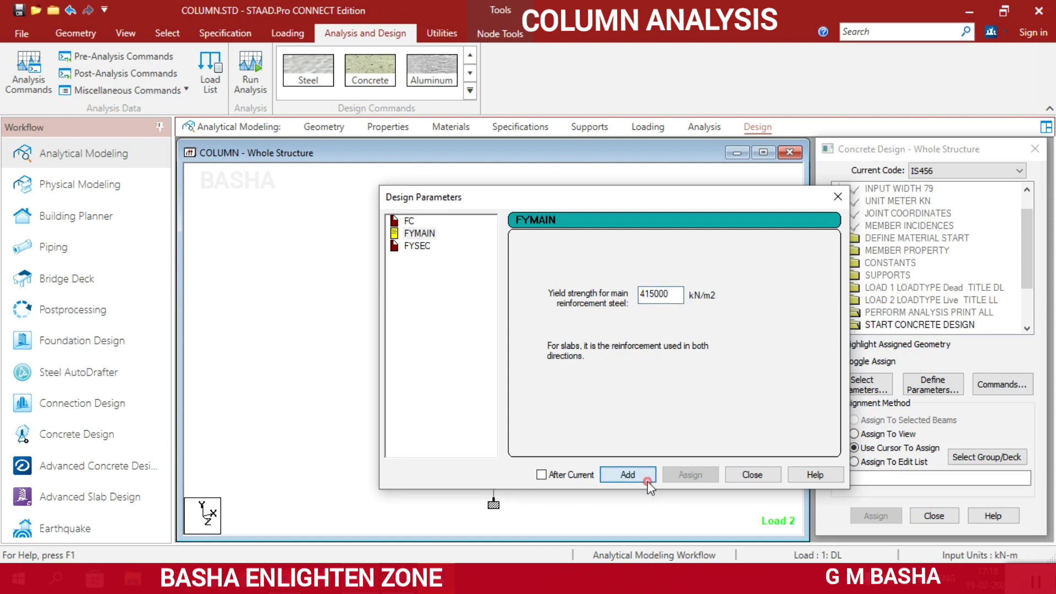
{"action": "left_click", "coordinate": [424, 246]}
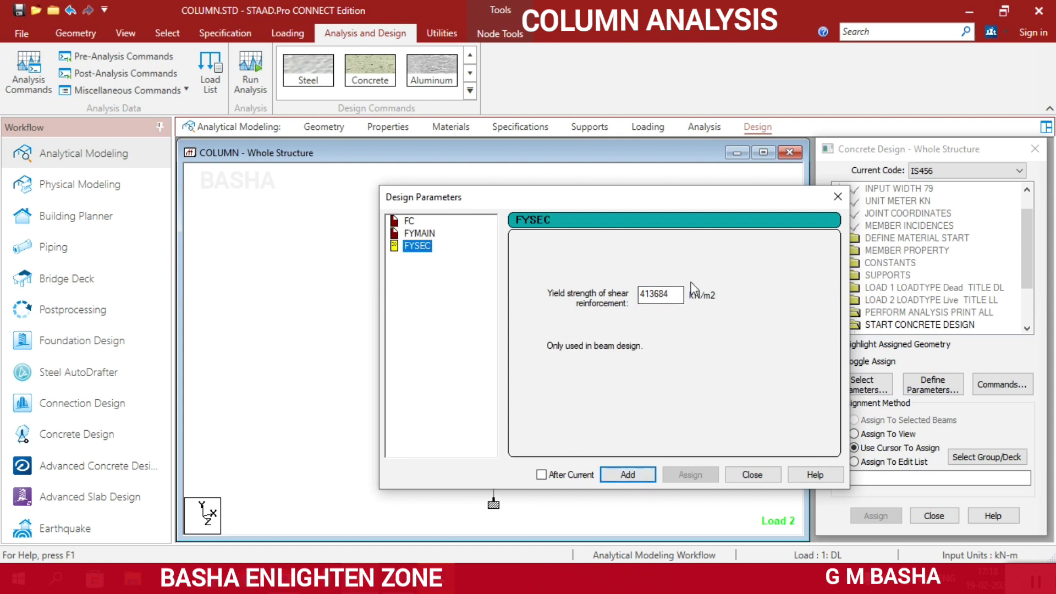
{"action": "left_click_drag", "start_coordinate": [680, 296], "coordinate": [633, 303]}
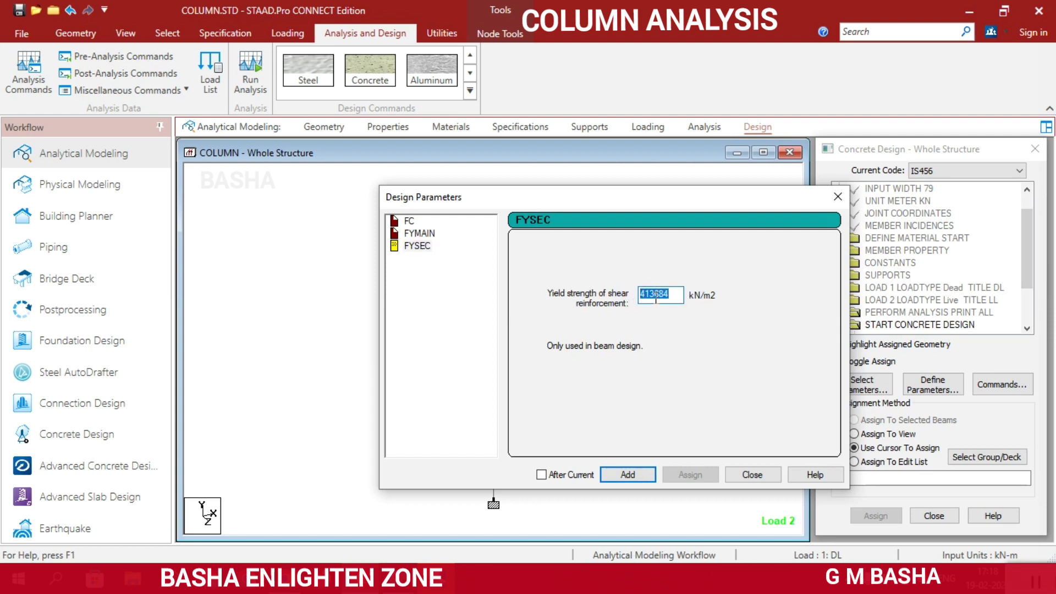
{"action": "type", "text": "415000"}
{"action": "left_click", "coordinate": [627, 474]}
Step: Add the DESIGN COLUMN and TAKE OFF commands to the concrete design input
{"action": "left_click", "coordinate": [752, 474]}
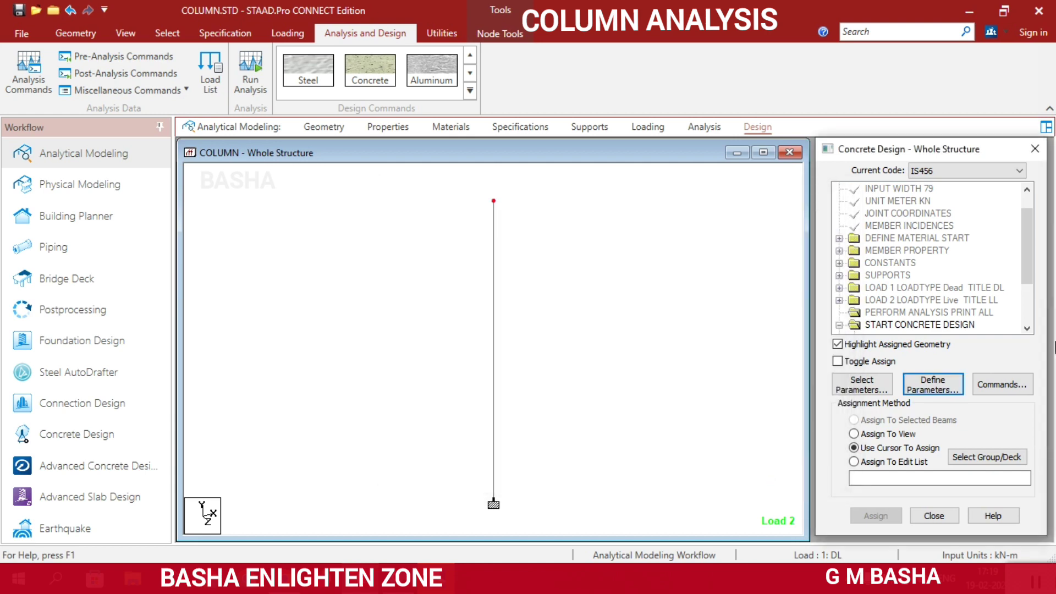
{"action": "left_click", "coordinate": [1018, 388]}
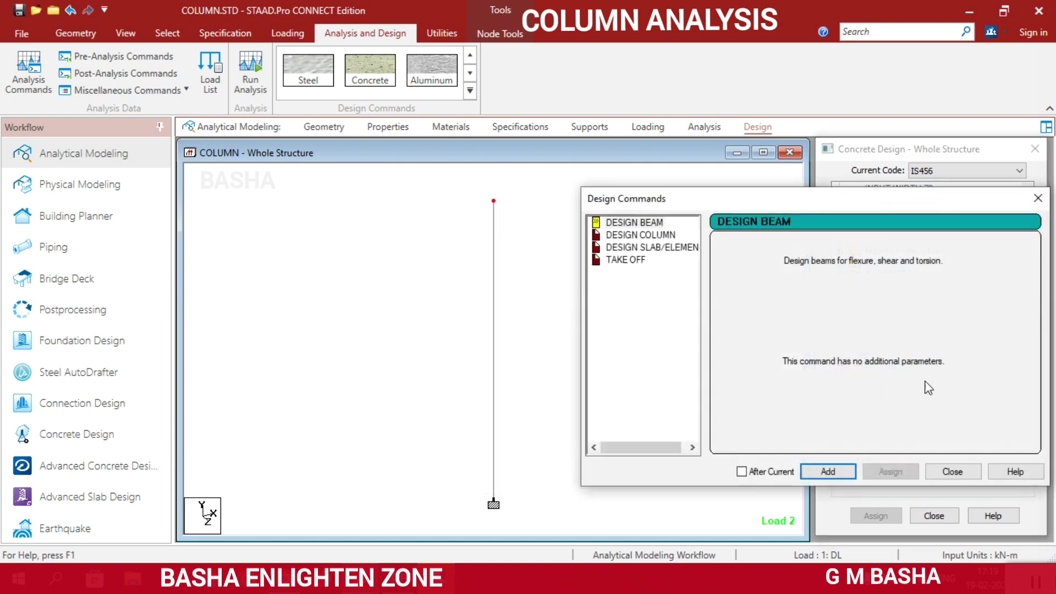
{"action": "left_click", "coordinate": [636, 236]}
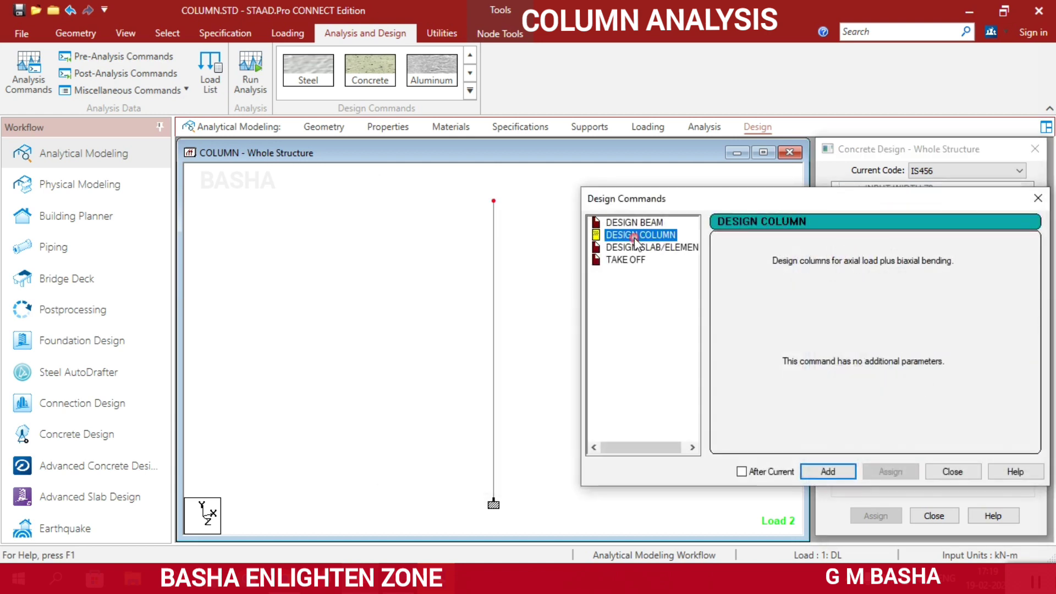
{"action": "left_click", "coordinate": [829, 470]}
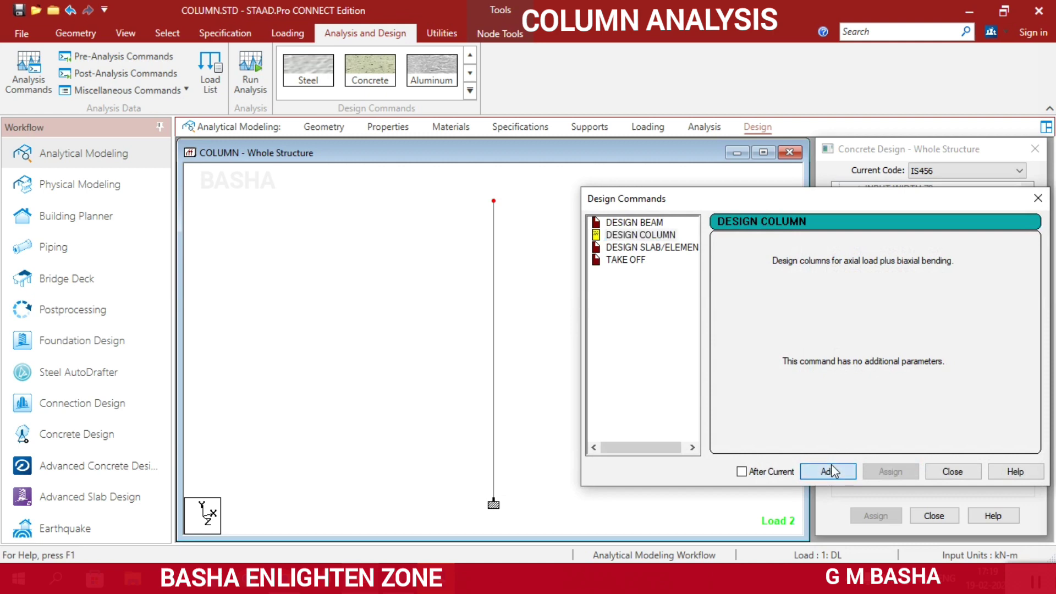
{"action": "left_click", "coordinate": [638, 247]}
{"action": "left_click", "coordinate": [639, 259]}
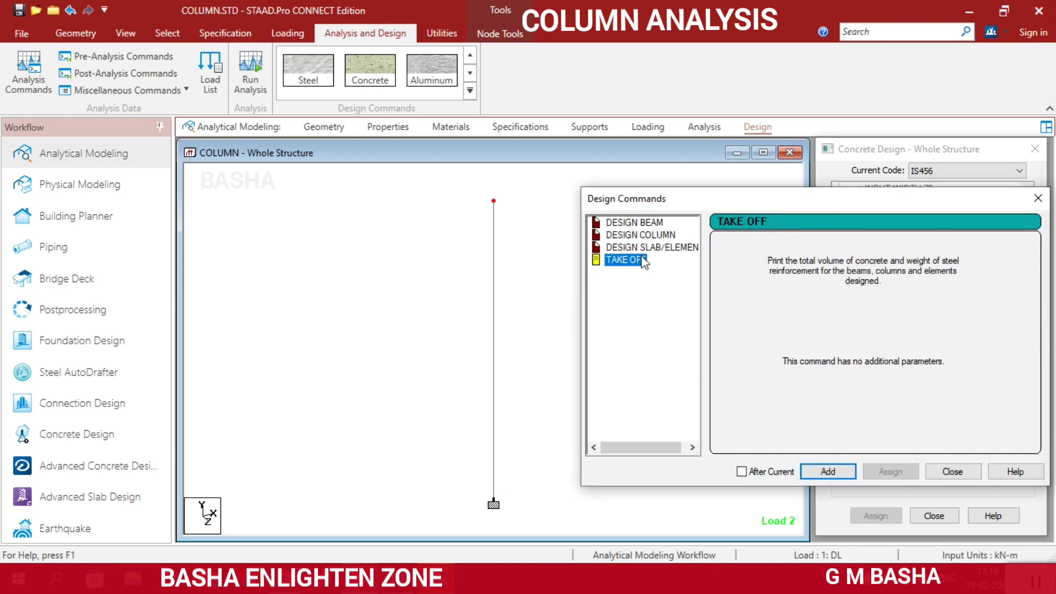
{"action": "left_click", "coordinate": [825, 471]}
{"action": "left_click", "coordinate": [942, 471]}
Step: Assign FC 25000 and FYMAIN 415000 to the column in the current view
{"action": "left_click_drag", "start_coordinate": [1027, 216], "coordinate": [1025, 302]}
{"action": "left_click", "coordinate": [897, 263]}
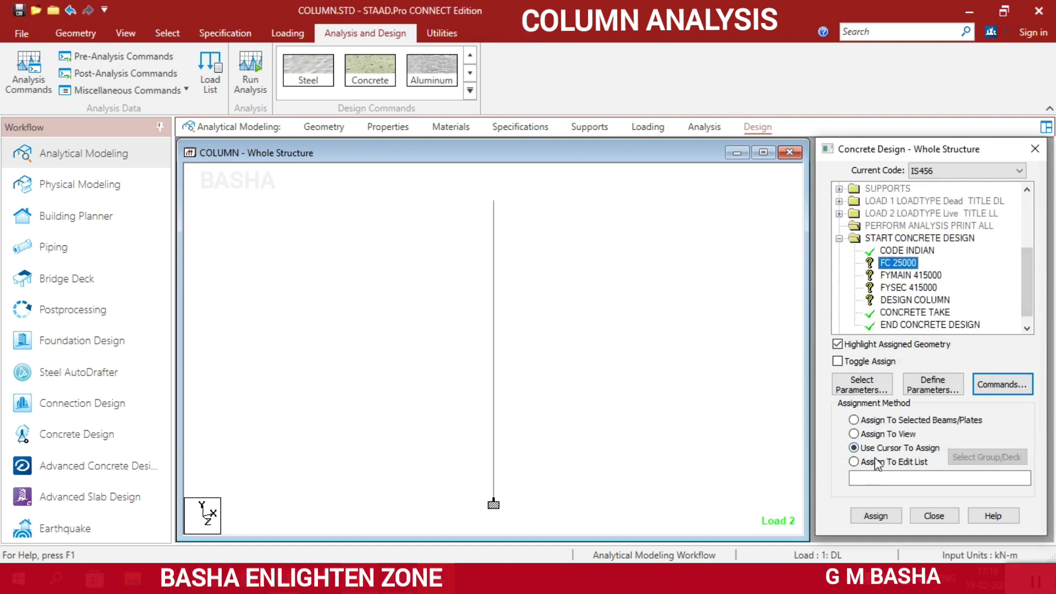
{"action": "left_click", "coordinate": [887, 434]}
{"action": "left_click", "coordinate": [876, 516]}
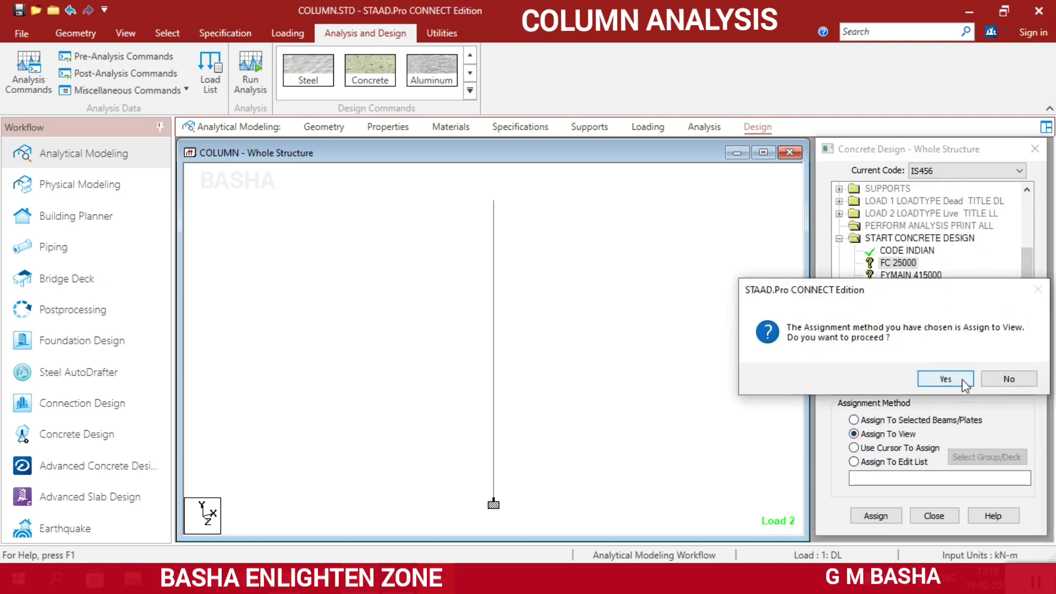
{"action": "left_click", "coordinate": [945, 379]}
{"action": "left_click", "coordinate": [911, 275]}
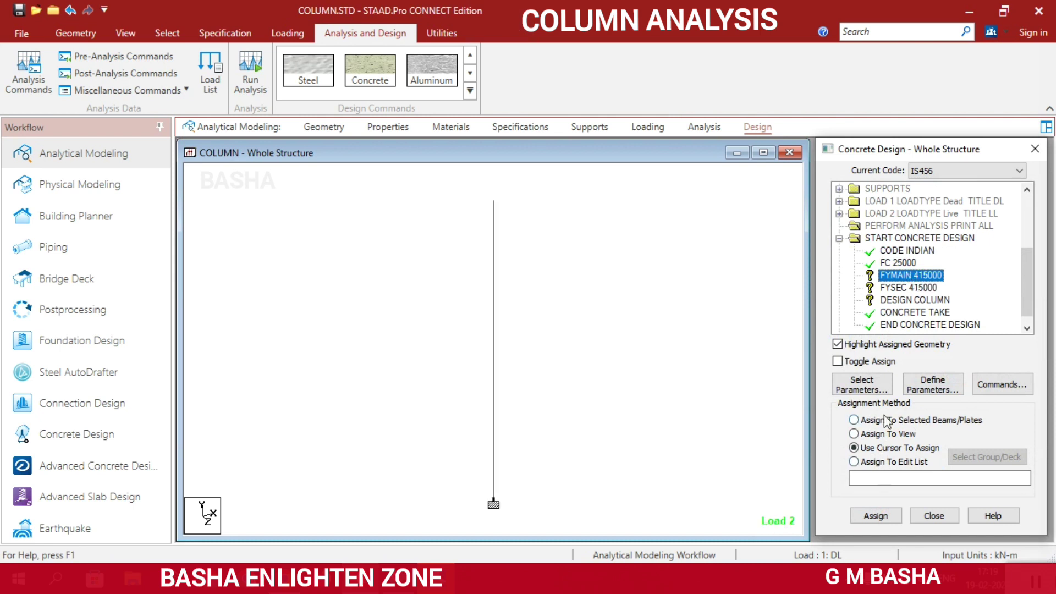
{"action": "left_click", "coordinate": [856, 434]}
{"action": "left_click", "coordinate": [875, 516]}
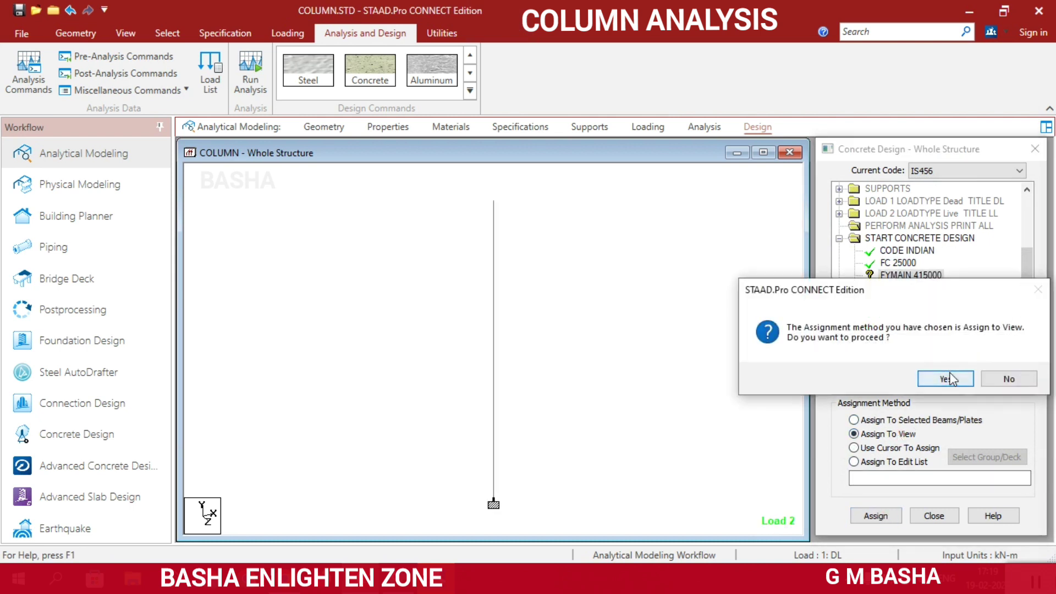
{"action": "left_click", "coordinate": [951, 379]}
{"action": "left_click", "coordinate": [917, 275]}
Step: Assign FYSEC 415000 and the DESIGN COLUMN command to the column in the current view
{"action": "left_click", "coordinate": [922, 288]}
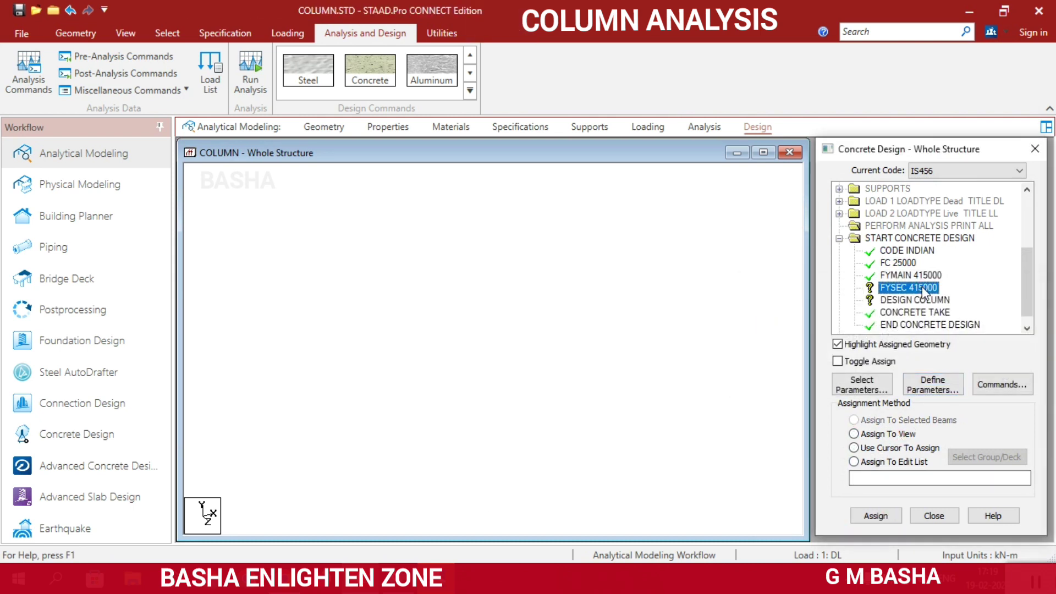
{"action": "left_click", "coordinate": [855, 433]}
{"action": "left_click", "coordinate": [874, 515]}
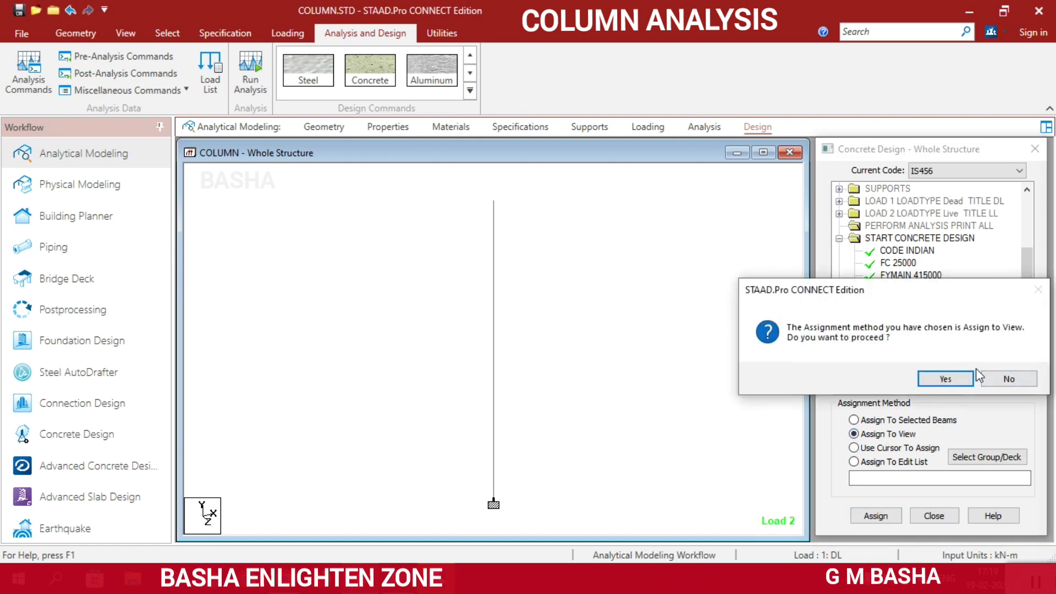
{"action": "left_click", "coordinate": [945, 379]}
{"action": "left_click", "coordinate": [916, 300]}
{"action": "left_click", "coordinate": [875, 447]}
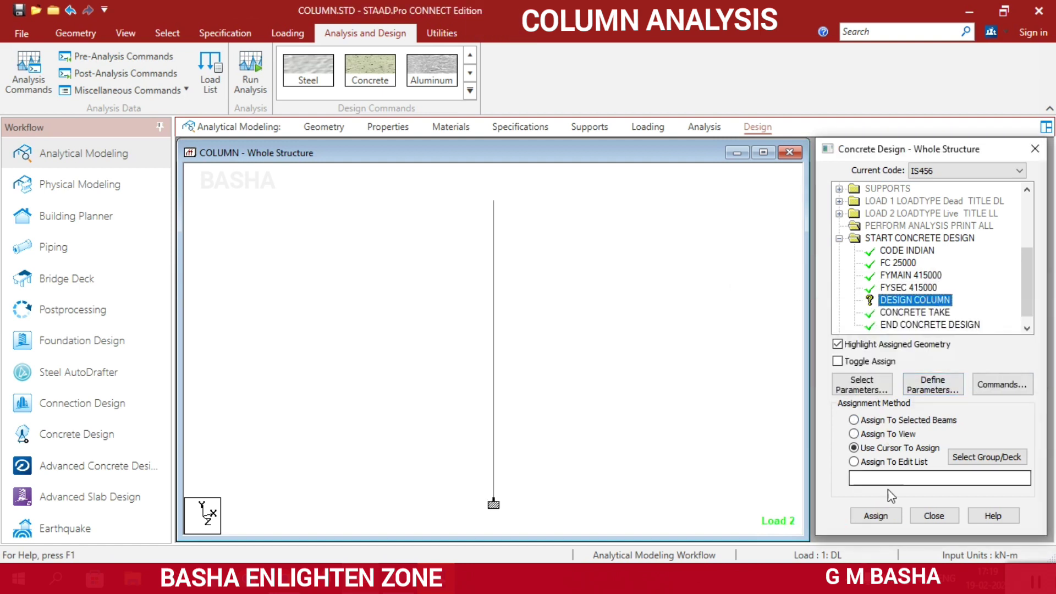
{"action": "left_click", "coordinate": [877, 434]}
{"action": "left_click", "coordinate": [877, 515]}
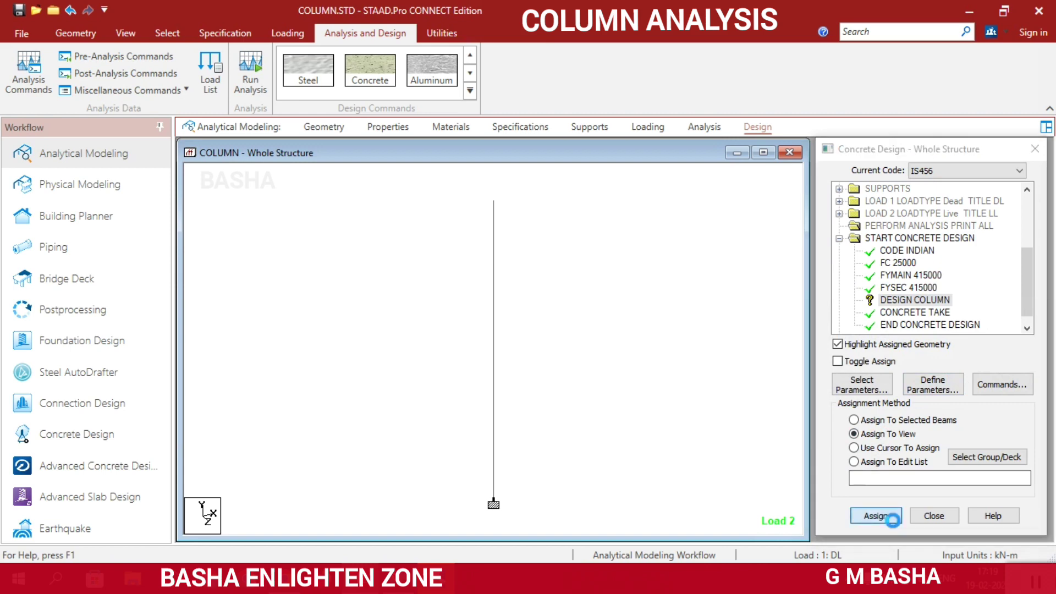
{"action": "left_click", "coordinate": [943, 380]}
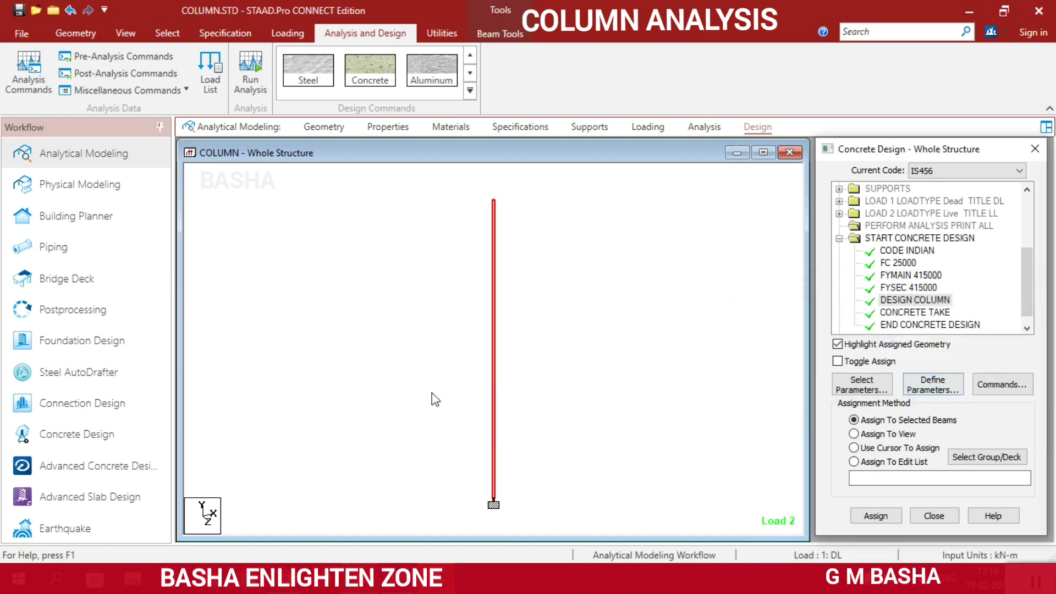
Step: Add another PERFORM ANALYSIS PRINT ALL after the design, save, and re-run the analysis
{"action": "left_click", "coordinate": [707, 127]}
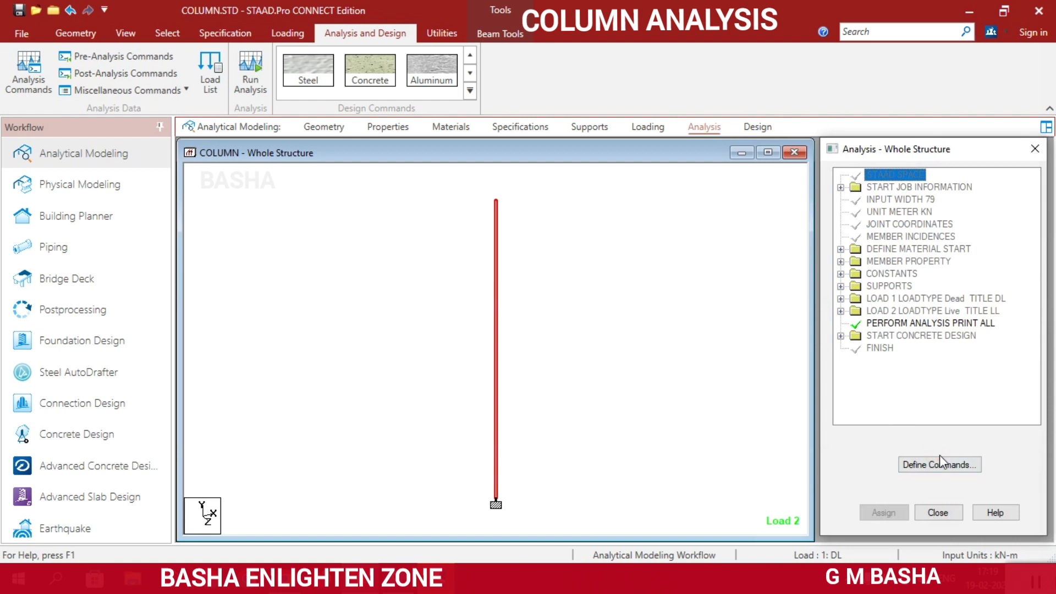
{"action": "left_click", "coordinate": [939, 463]}
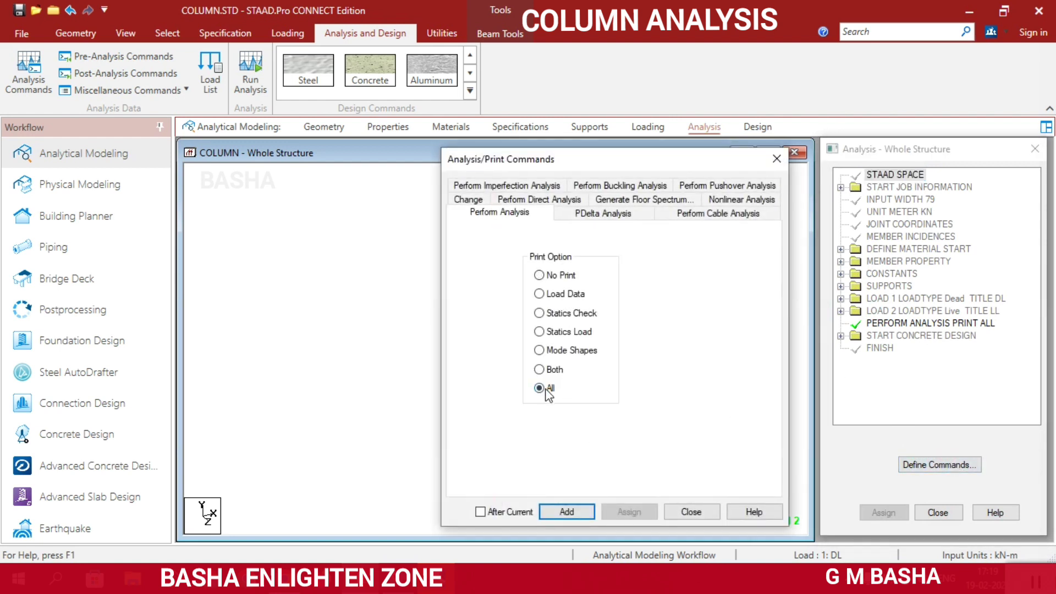
{"action": "left_click", "coordinate": [574, 508]}
{"action": "left_click", "coordinate": [667, 512]}
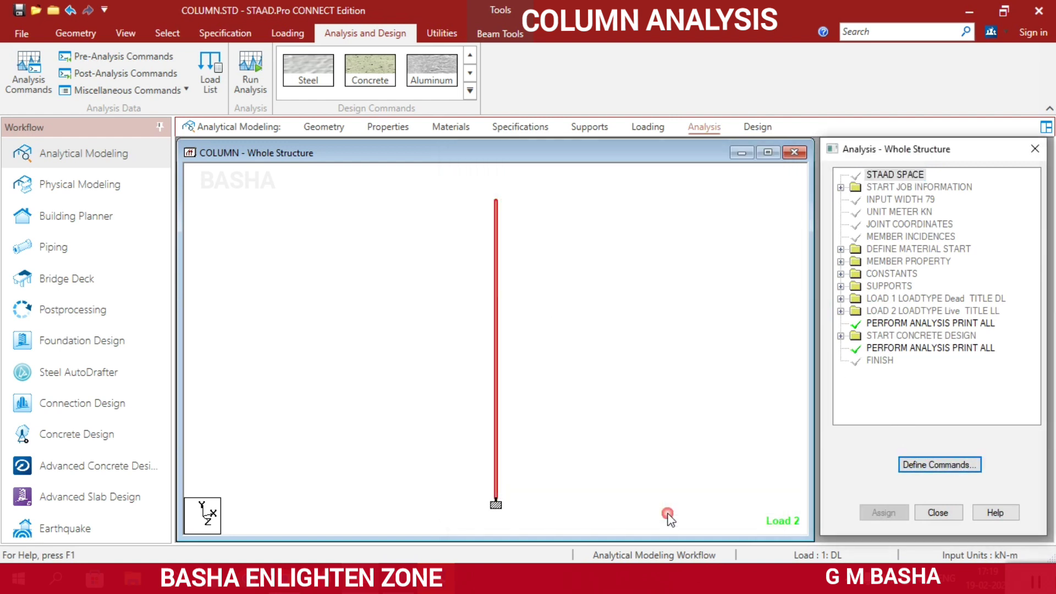
{"action": "left_click", "coordinate": [251, 71]}
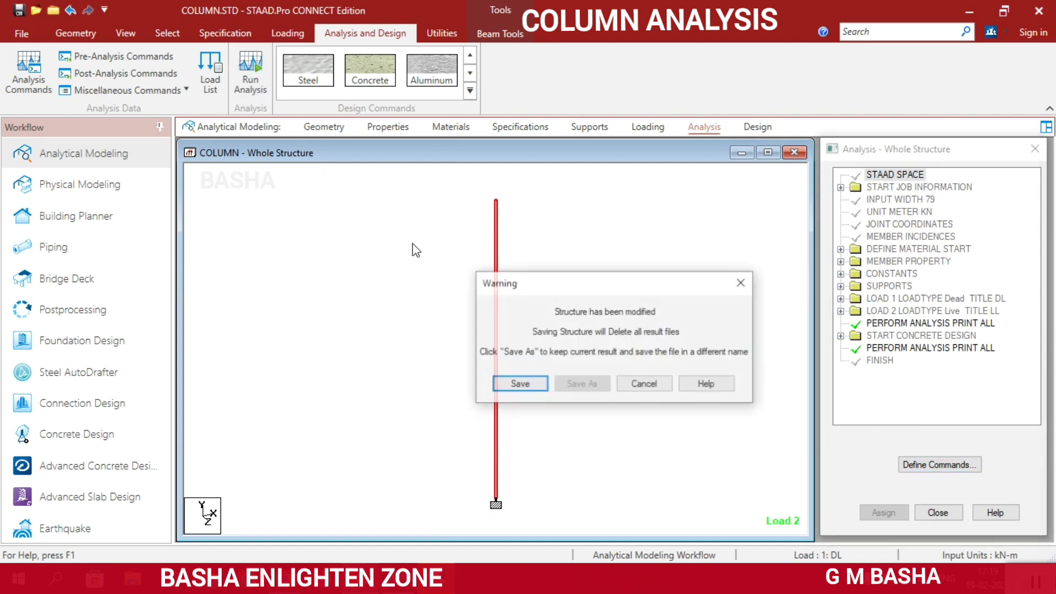
{"action": "left_click", "coordinate": [542, 386]}
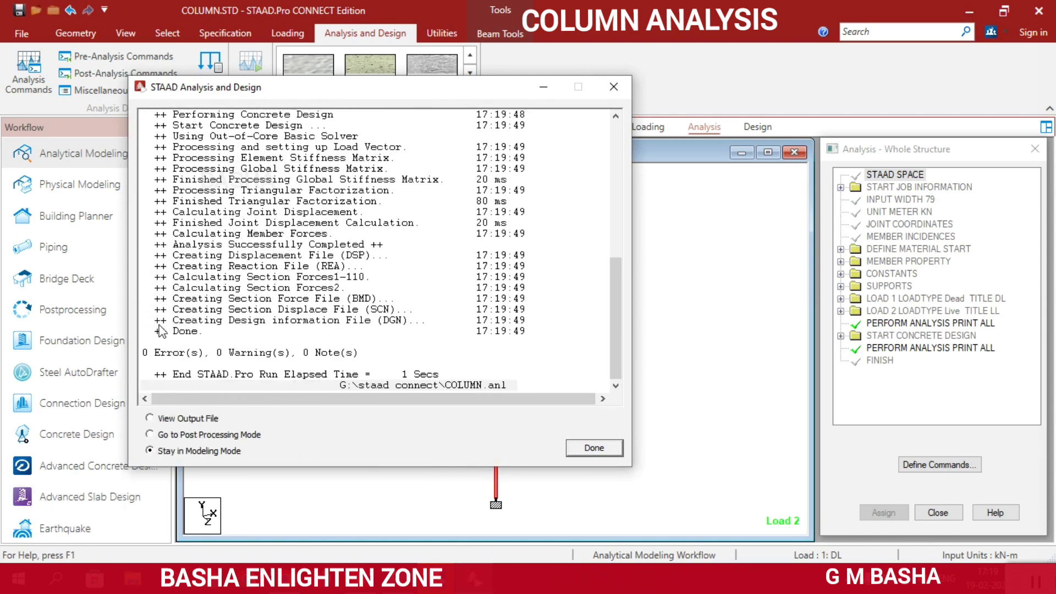
{"action": "left_click", "coordinate": [596, 443]}
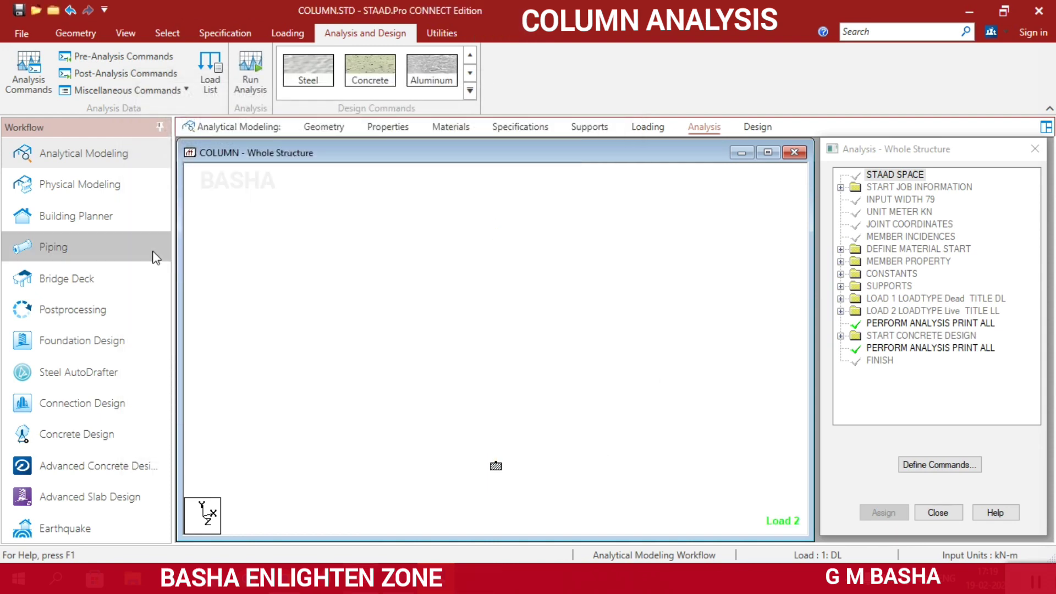
Step: Open post-processing for load cases 1 DL and 2 LL, showing the deflected shape for 2: LL
{"action": "left_click", "coordinate": [123, 298]}
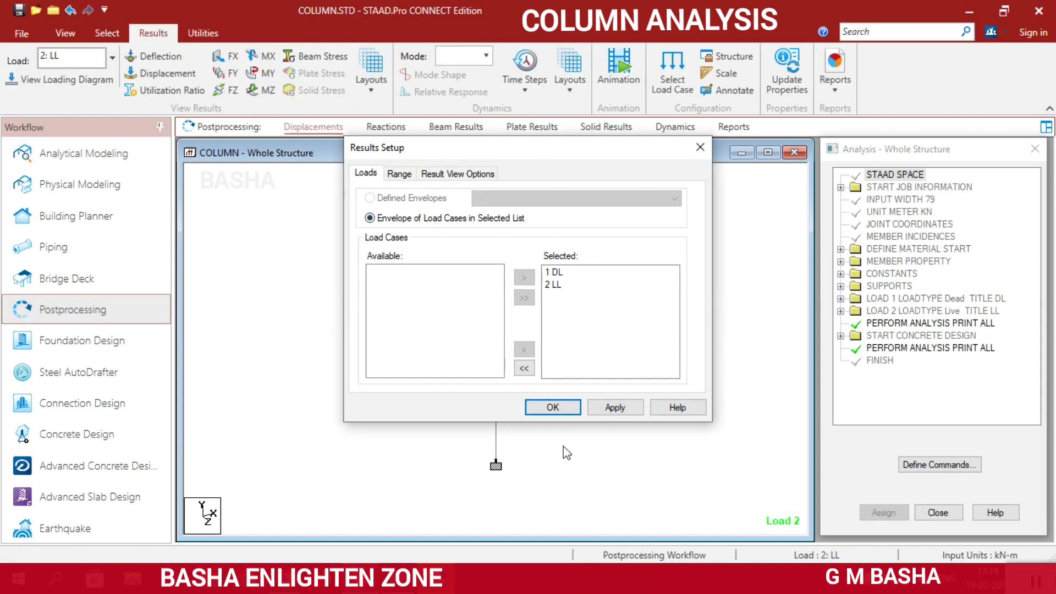
{"action": "left_click", "coordinate": [567, 412]}
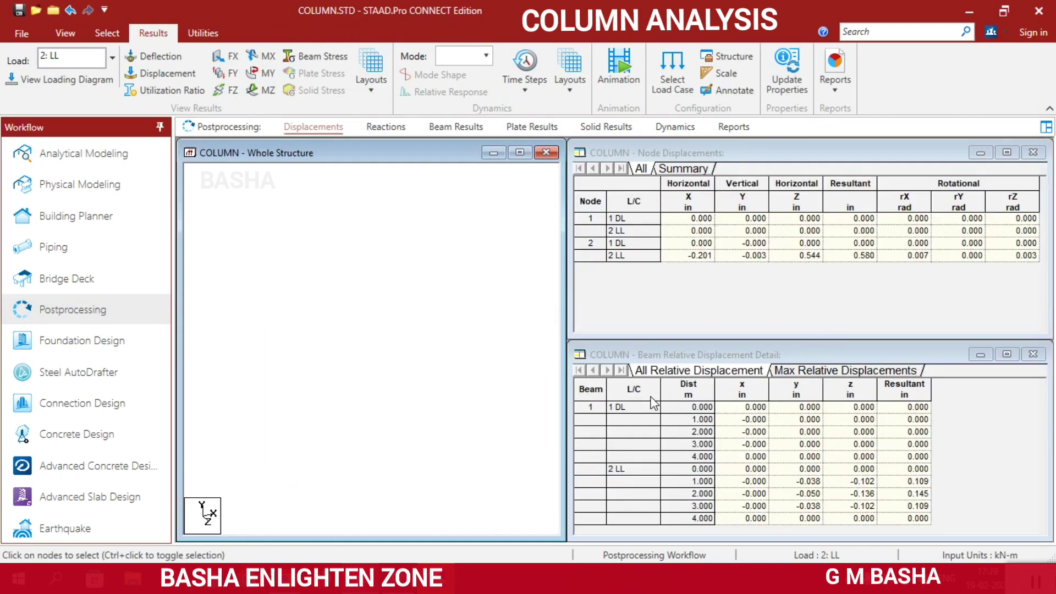
{"action": "left_click", "coordinate": [152, 57]}
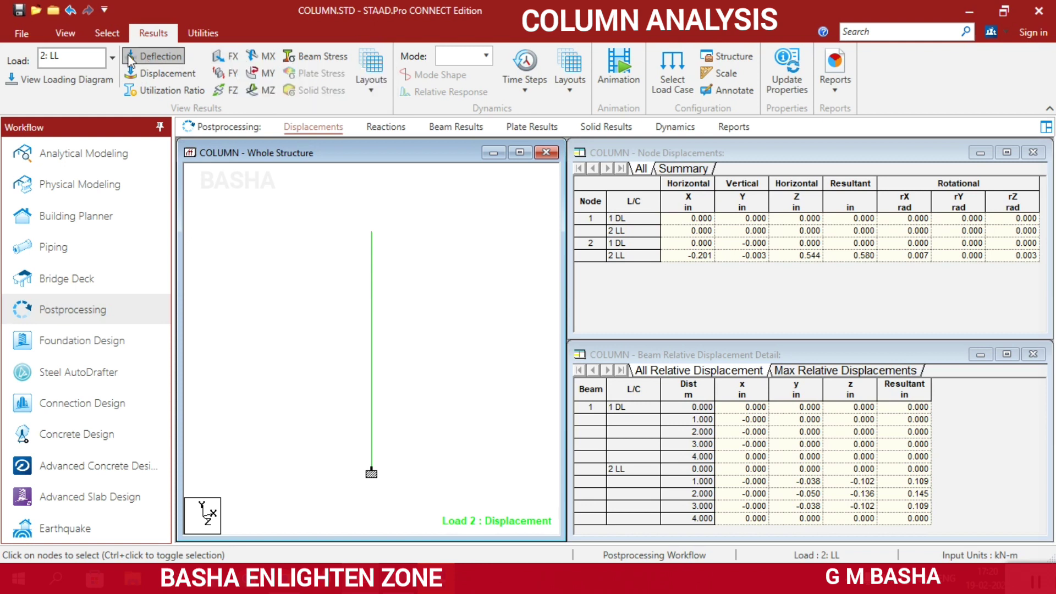
{"action": "left_click", "coordinate": [111, 59]}
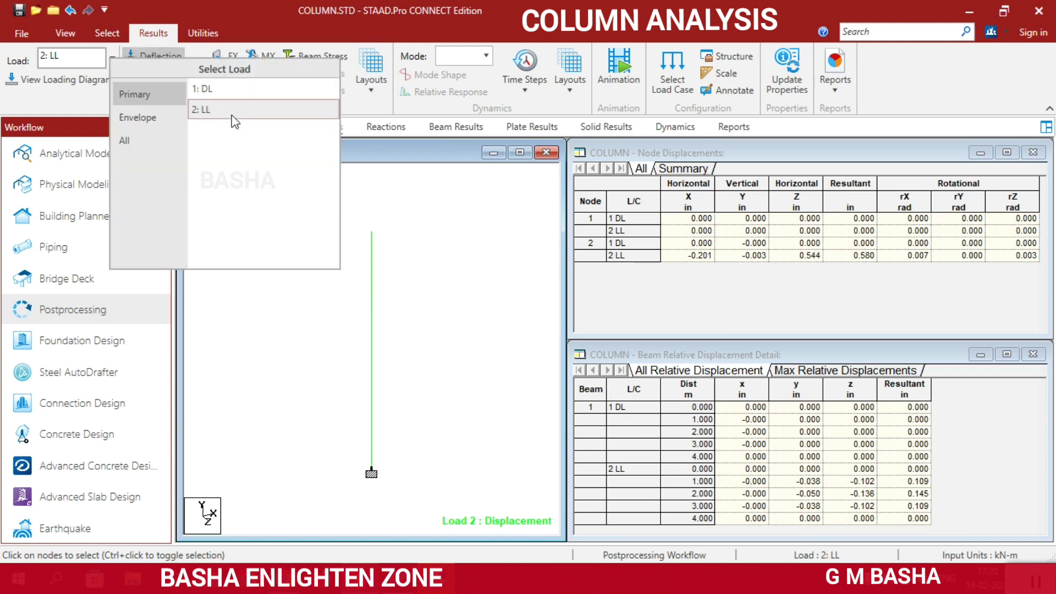
{"action": "left_click", "coordinate": [397, 238]}
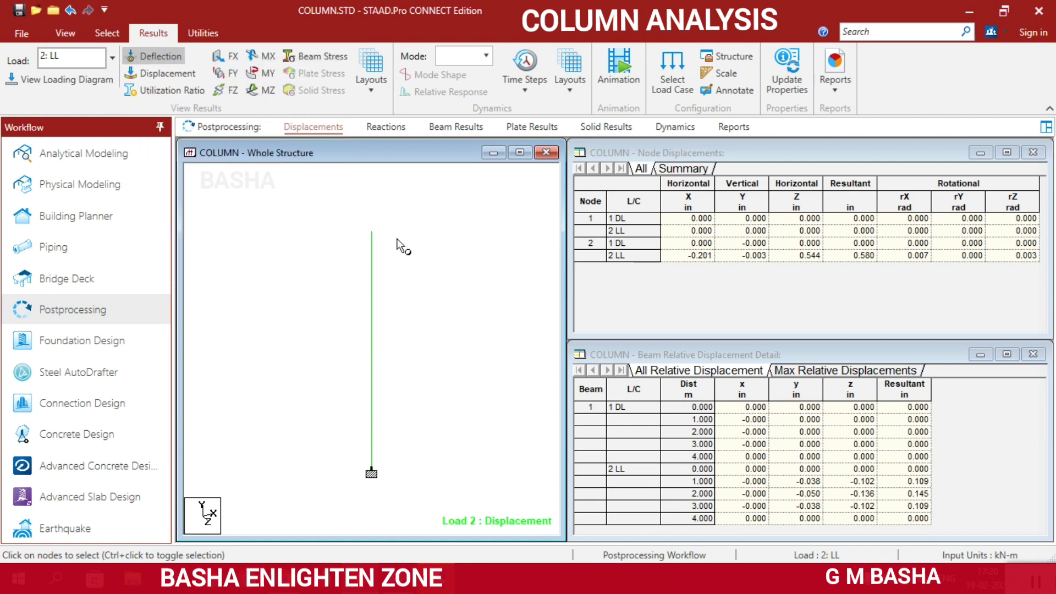
Step: Display the torsion MX, bending MZ and MY diagrams on the column, then hide them
{"action": "left_click", "coordinate": [262, 56]}
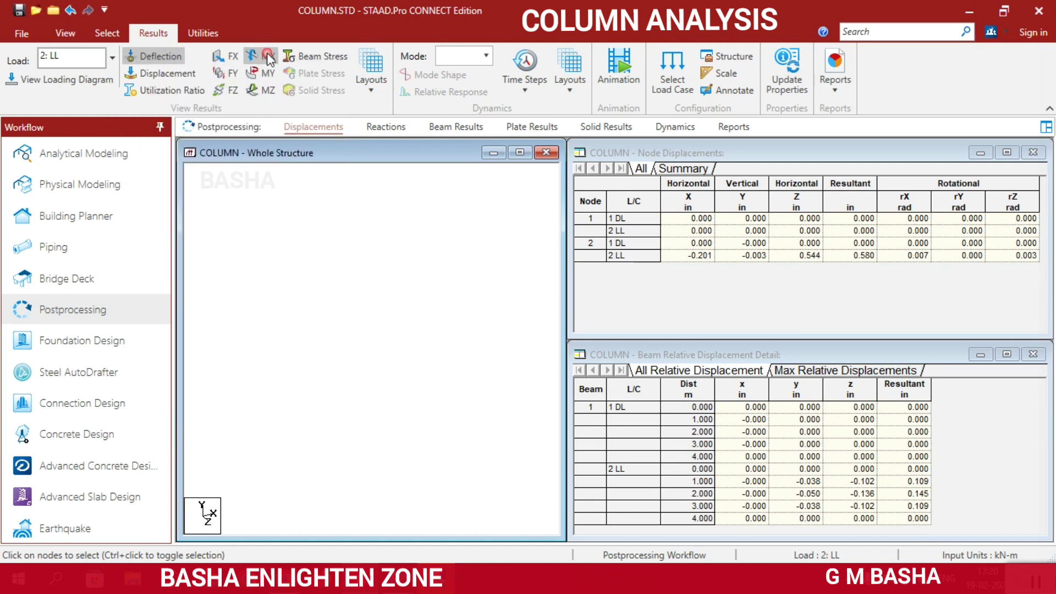
{"action": "left_click", "coordinate": [263, 90]}
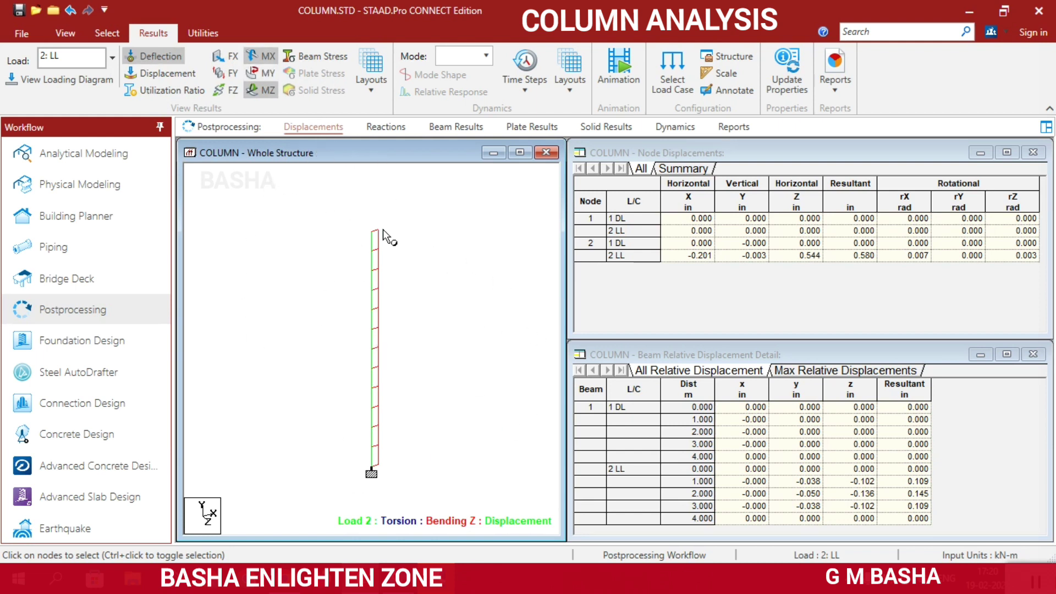
{"action": "left_click", "coordinate": [269, 75]}
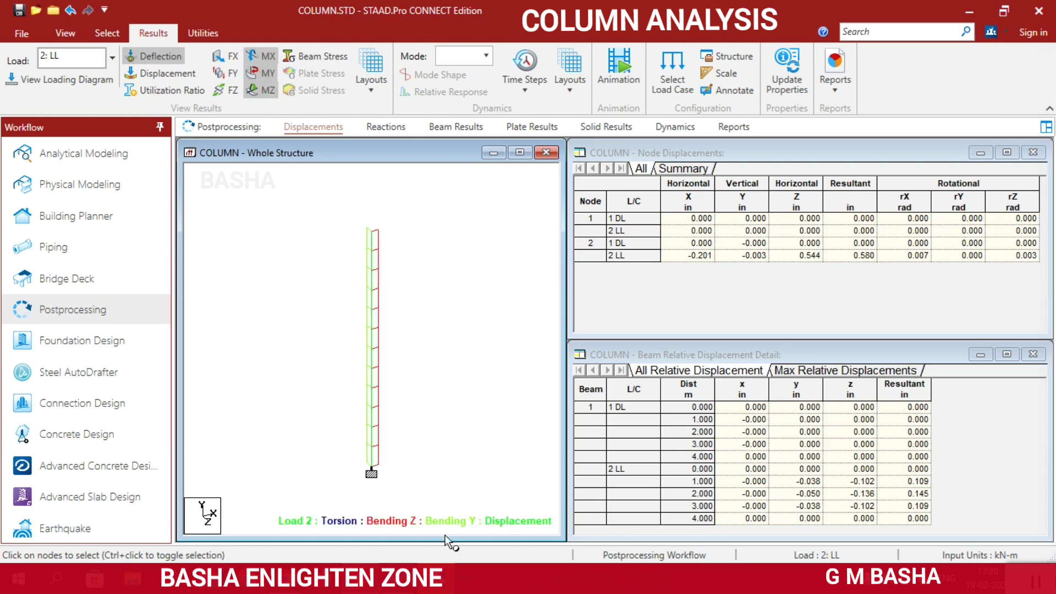
{"action": "left_click", "coordinate": [268, 56]}
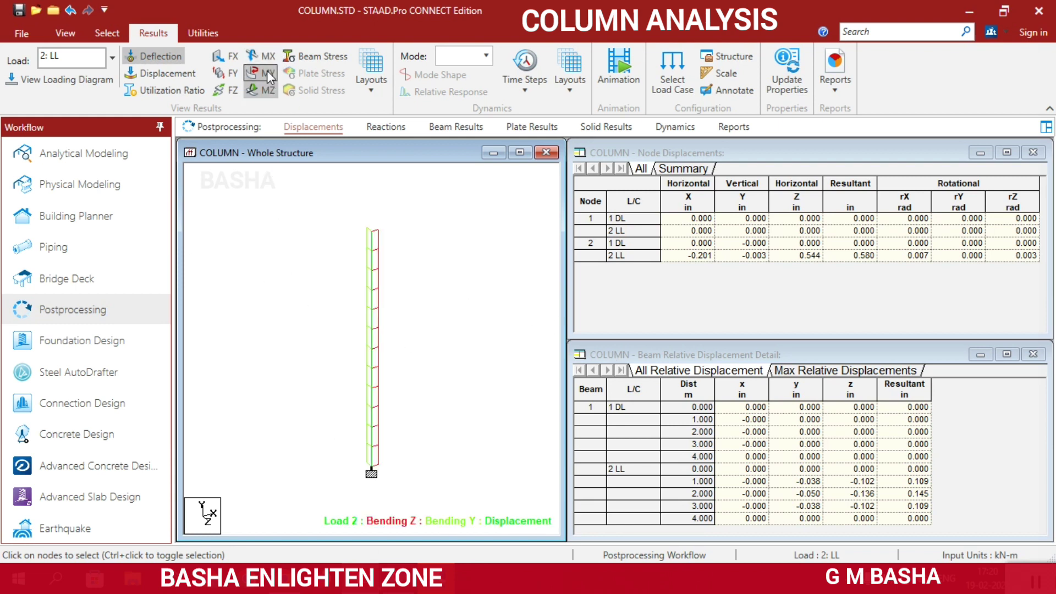
{"action": "left_click", "coordinate": [269, 73]}
{"action": "left_click", "coordinate": [269, 90]}
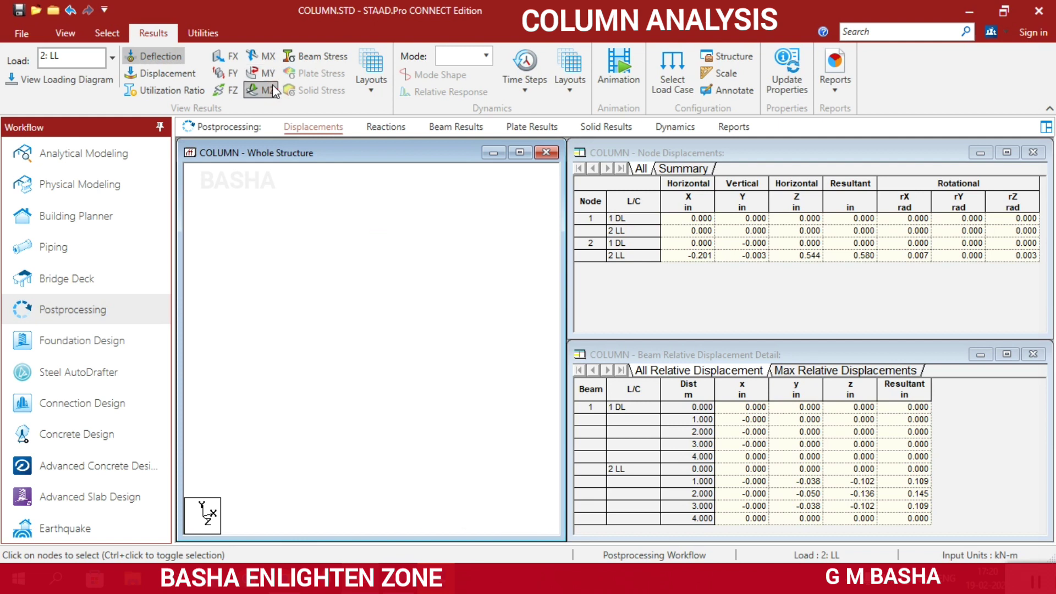
Step: Display the axial FX and shear FY, FZ force diagrams, then hide them
{"action": "left_click", "coordinate": [225, 56]}
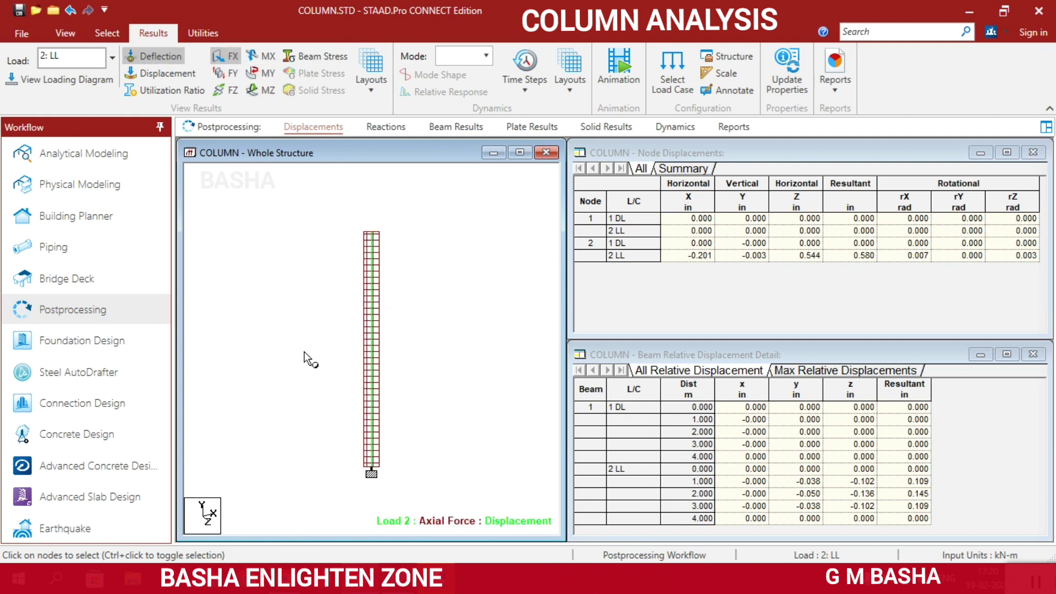
{"action": "left_click", "coordinate": [227, 78]}
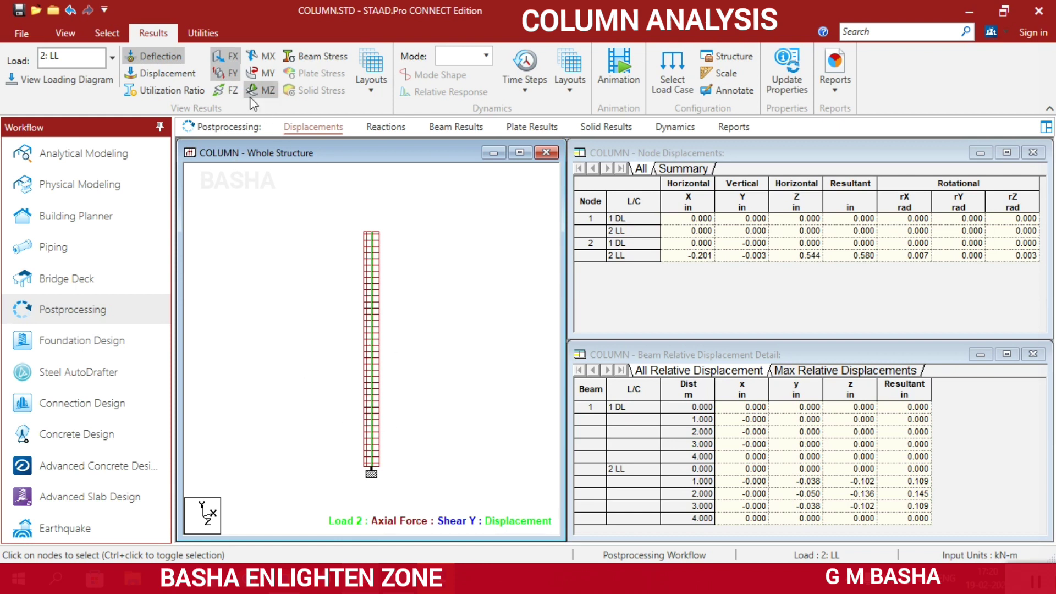
{"action": "left_click", "coordinate": [229, 91]}
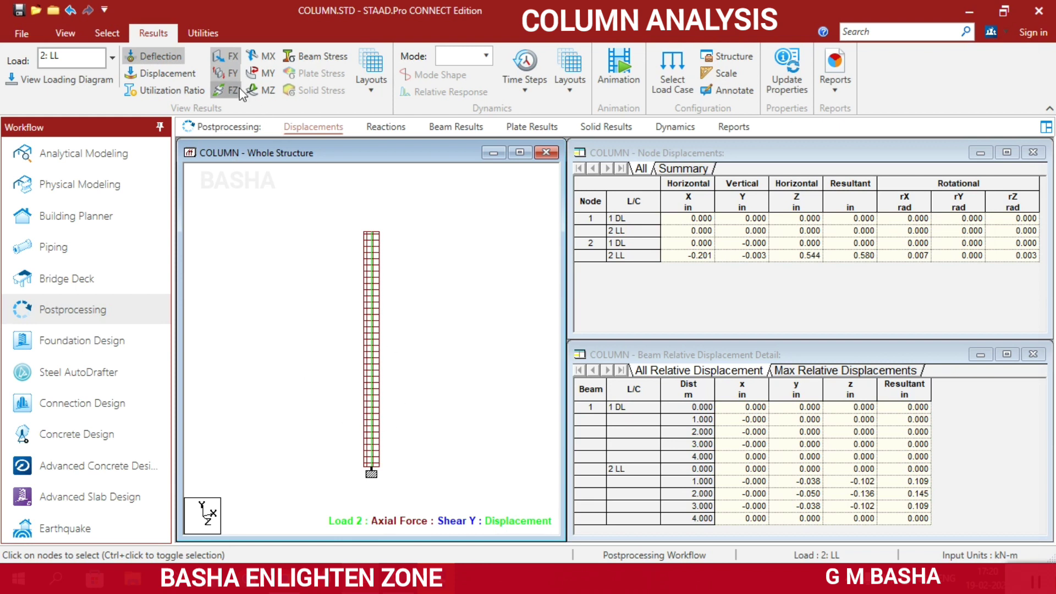
{"action": "left_click", "coordinate": [229, 57]}
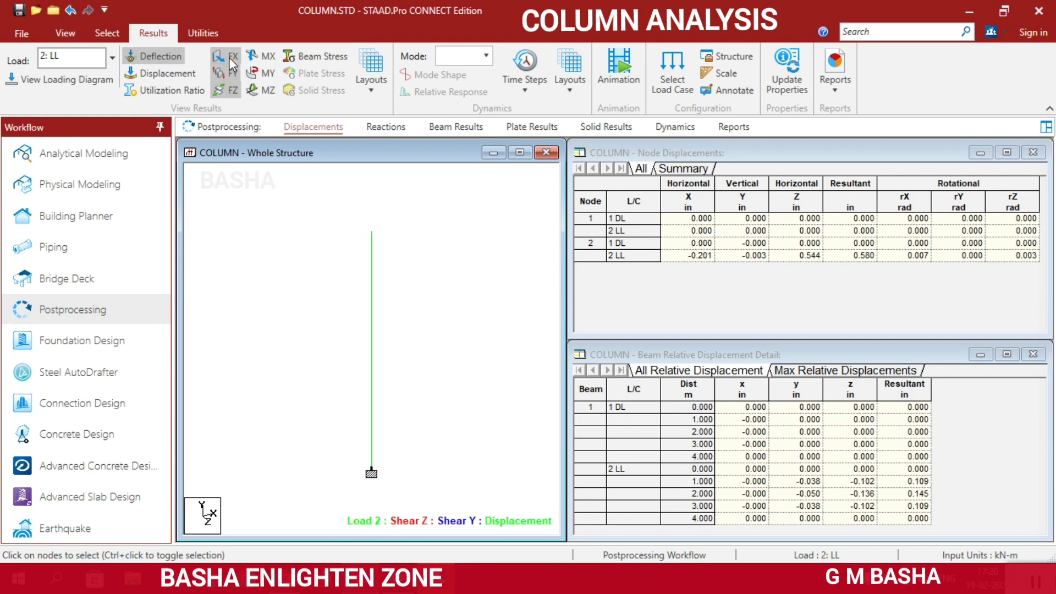
{"action": "left_click", "coordinate": [225, 91]}
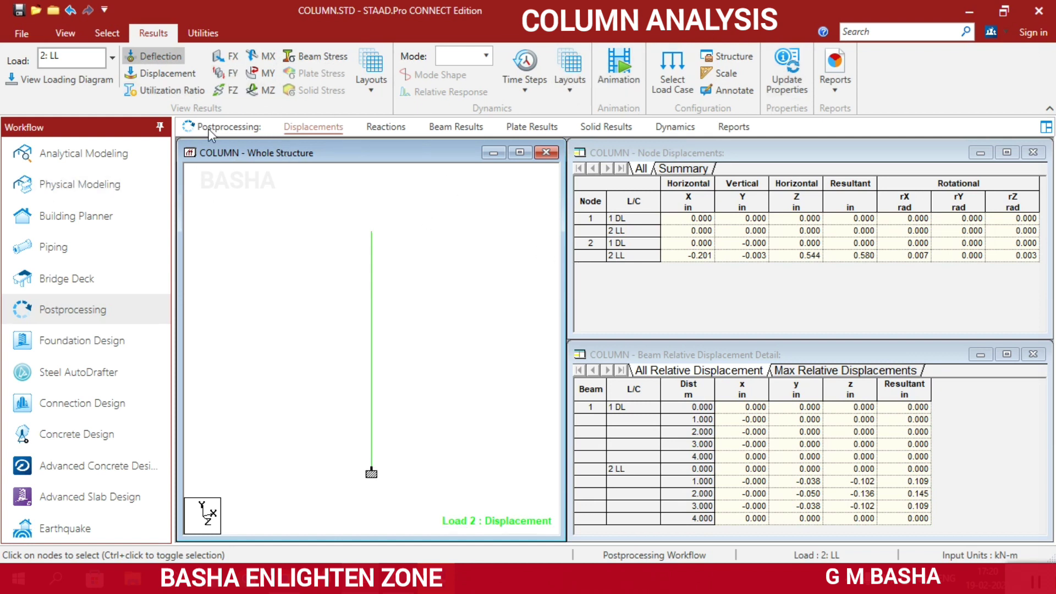
Step: Show the Reactions page with support reactions and statics check for load 2 LL
{"action": "left_click", "coordinate": [402, 126]}
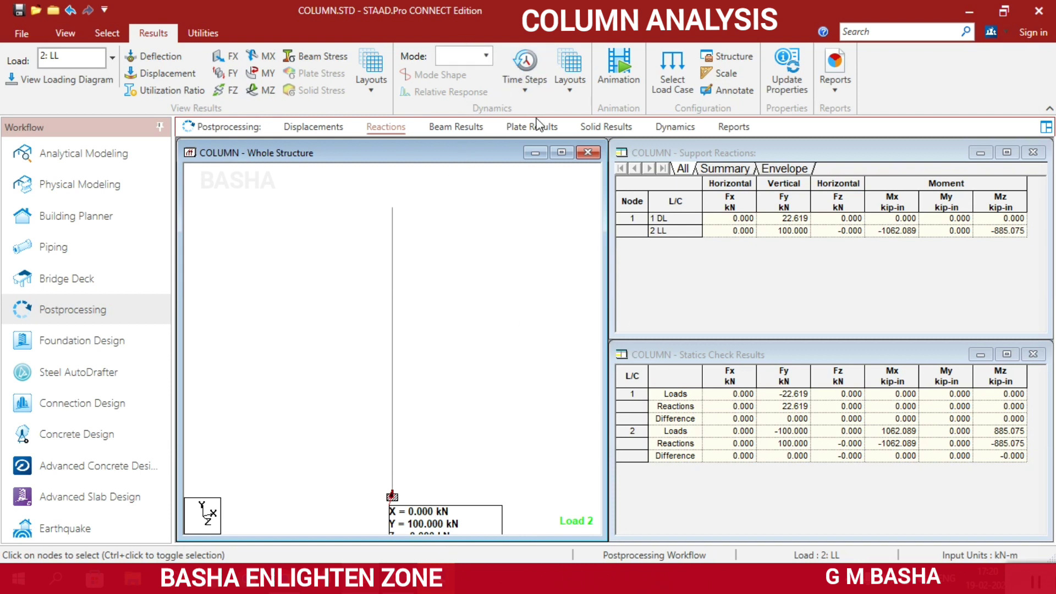
Step: Animate the column's deflection under load 2, then return to Analytical Modeling
{"action": "left_click", "coordinate": [627, 71]}
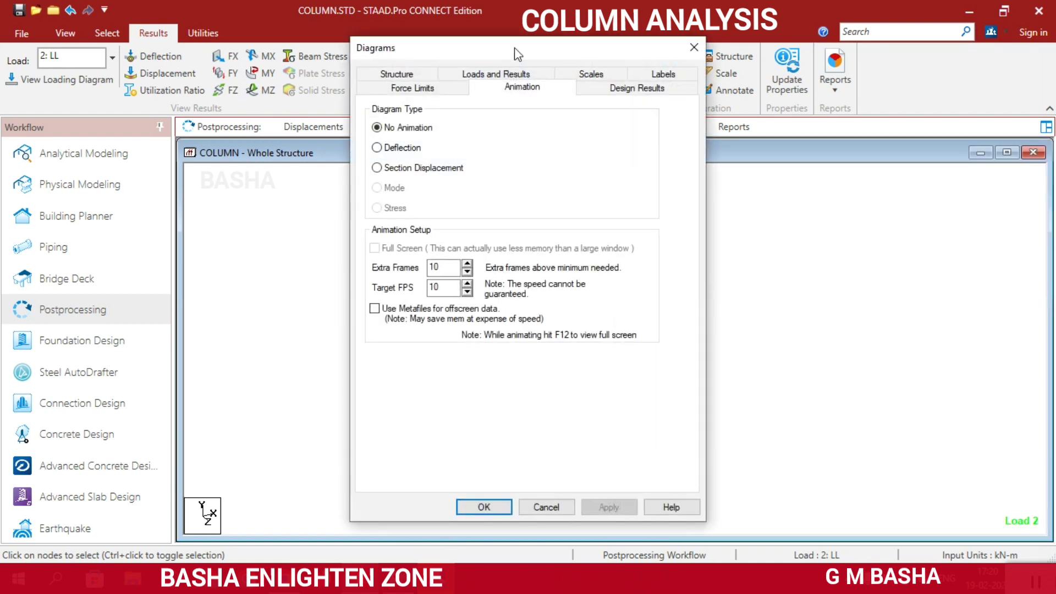
{"action": "left_click_drag", "start_coordinate": [516, 50], "coordinate": [825, 39]}
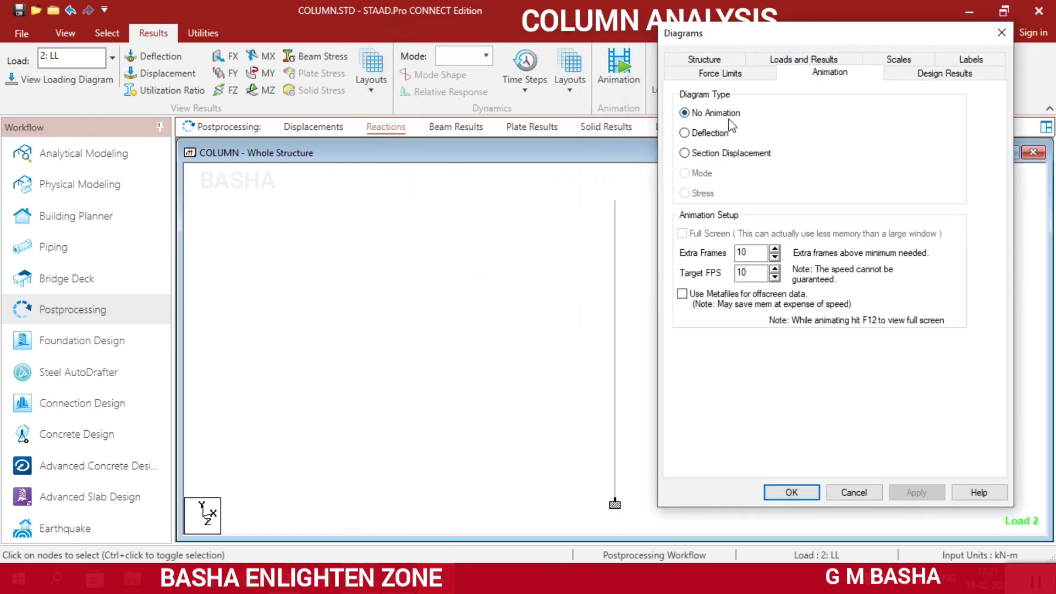
{"action": "left_click", "coordinate": [715, 133]}
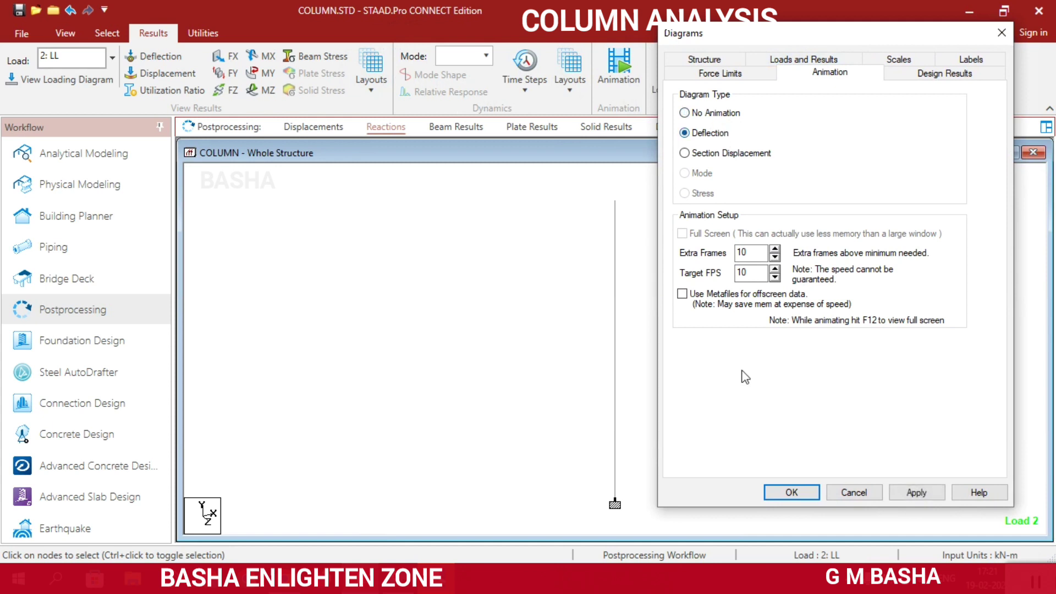
{"action": "left_click", "coordinate": [790, 493]}
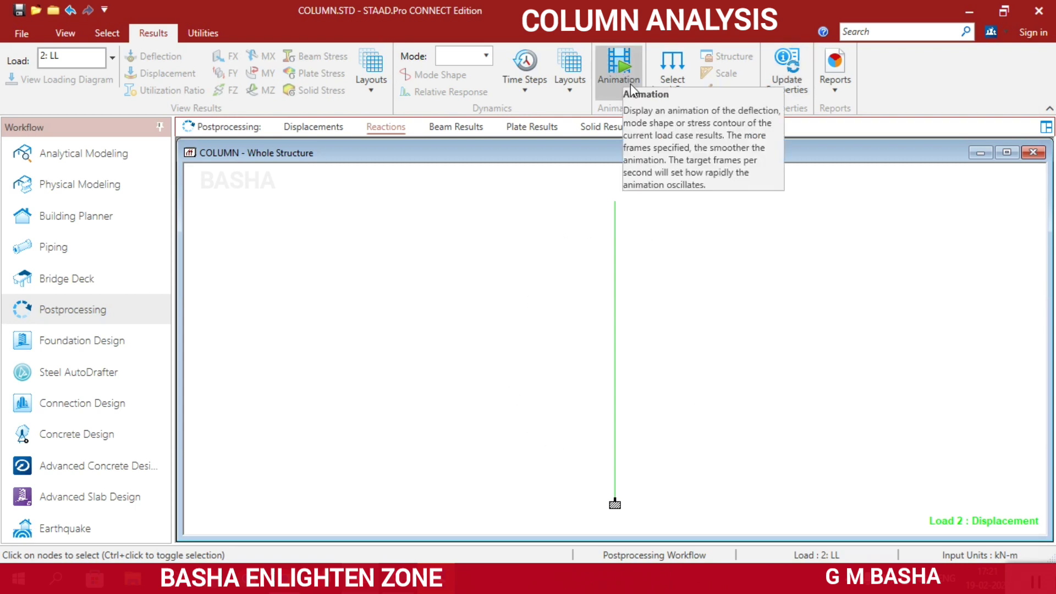
{"action": "left_click", "coordinate": [625, 68]}
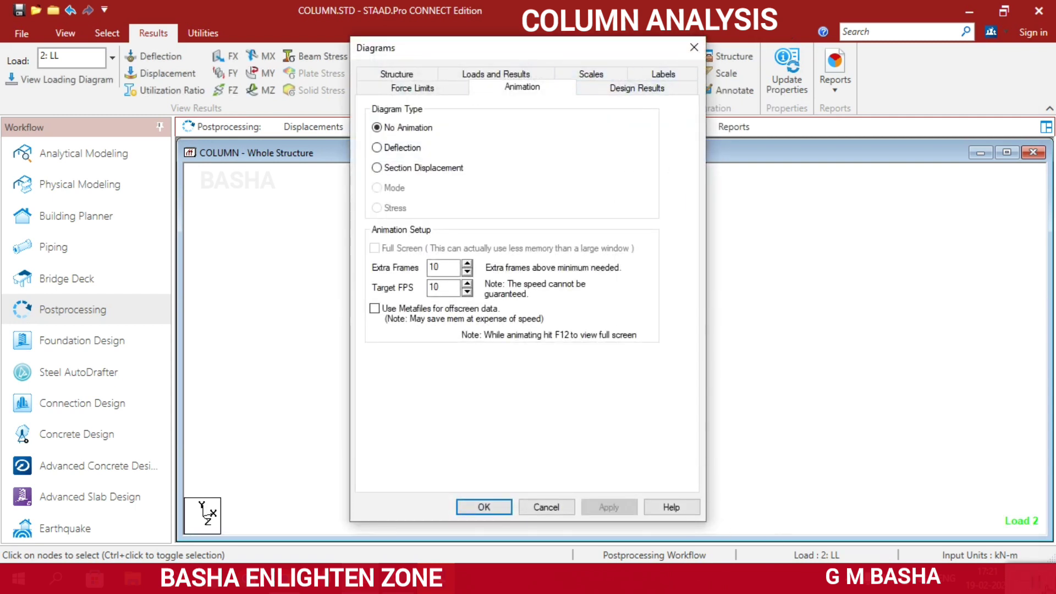
{"action": "key", "text": "Return"}
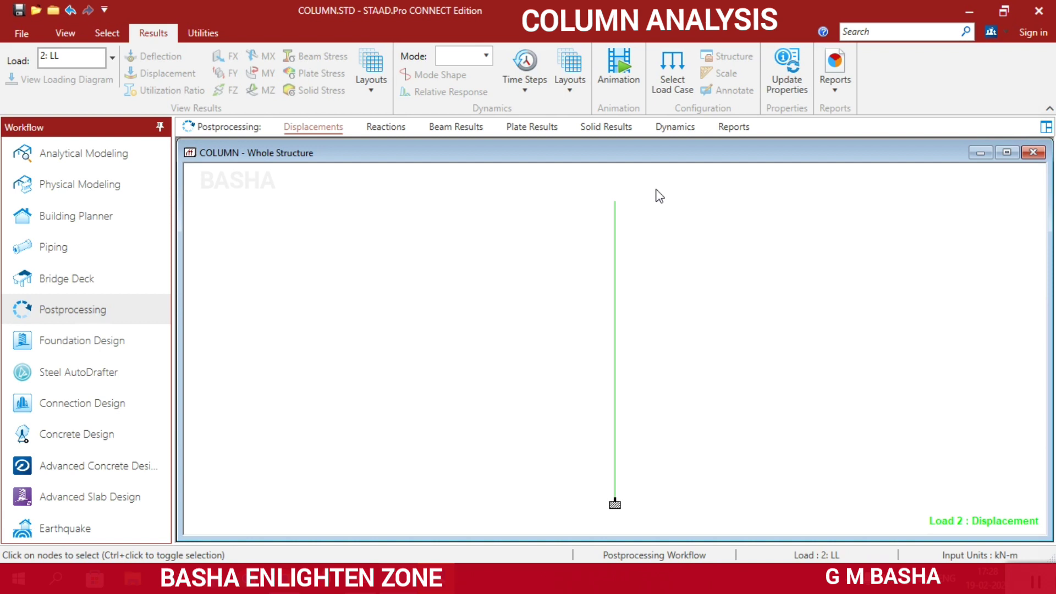
{"action": "left_click", "coordinate": [51, 152]}
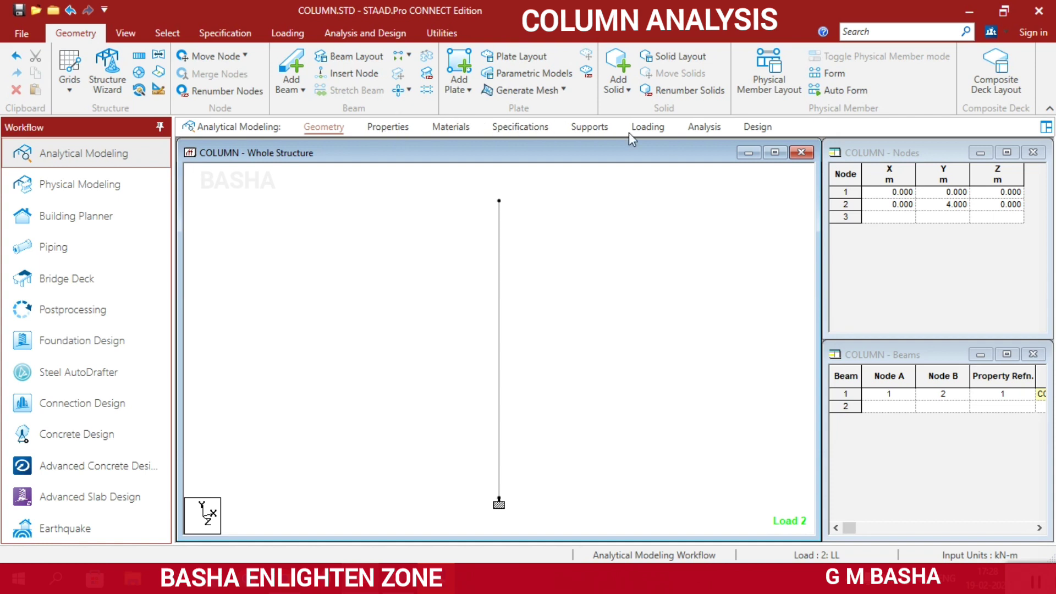
Step: Expand load case 2 : LL and open node 2's load (FY -100, MX 120, MZ 100) for editing
{"action": "left_click", "coordinate": [644, 129]}
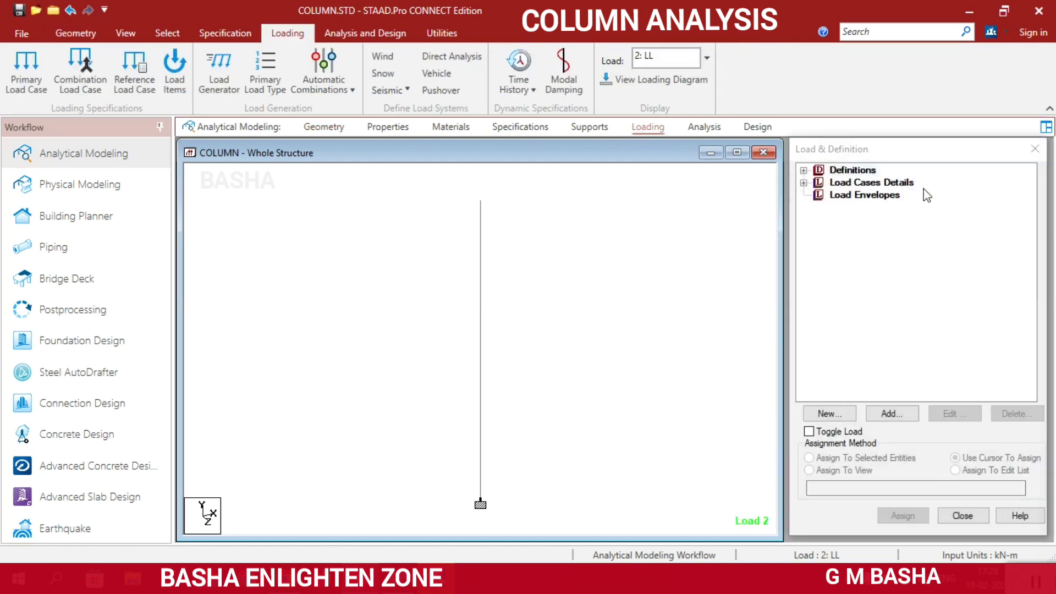
{"action": "left_click", "coordinate": [904, 185]}
{"action": "double_click", "coordinate": [907, 185]}
{"action": "double_click", "coordinate": [856, 207]}
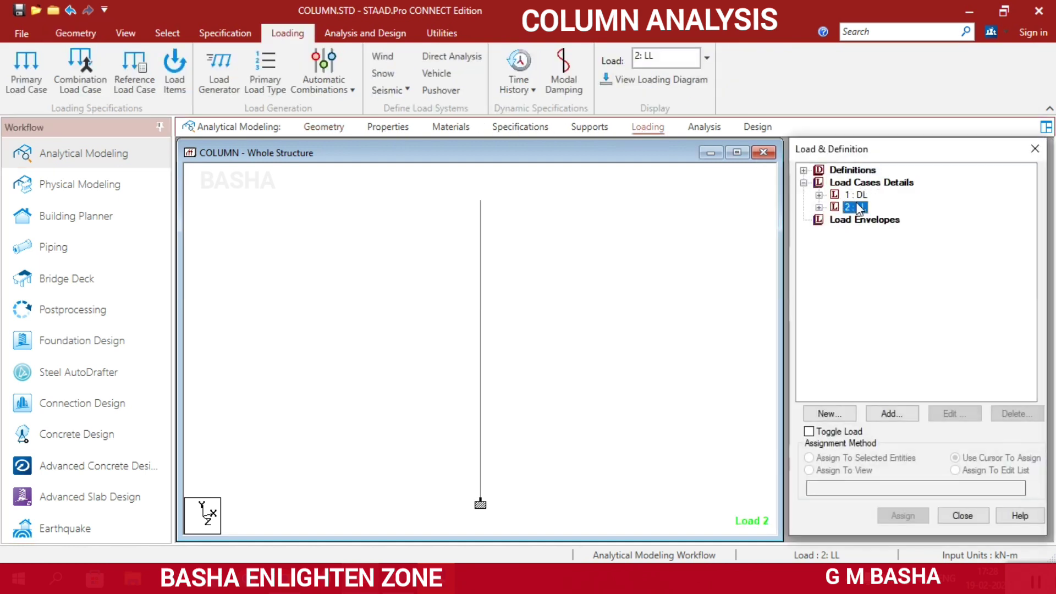
{"action": "left_click", "coordinate": [814, 216]}
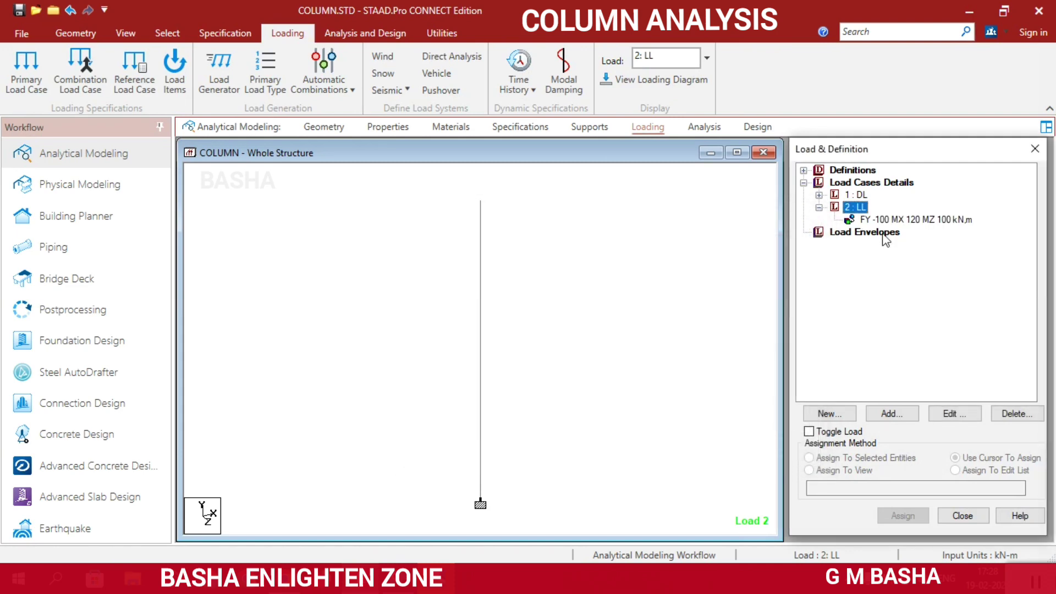
{"action": "left_click", "coordinate": [894, 220]}
{"action": "left_click", "coordinate": [954, 414]}
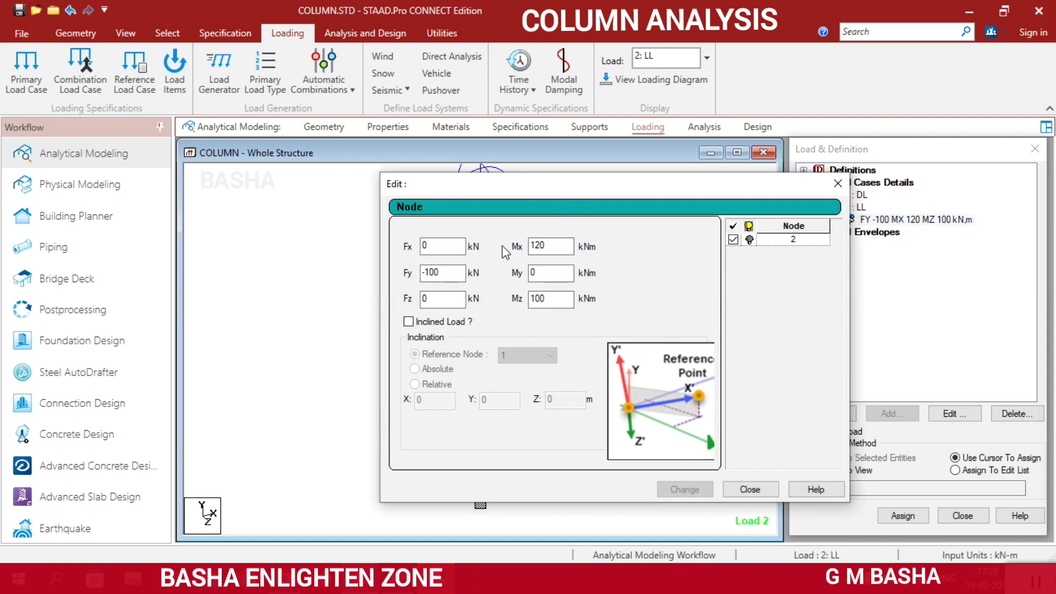
Step: Change the node load to FY -1000 kN, MX 1200 kNm and MZ 1000 kNm, discarding old results
{"action": "left_click", "coordinate": [445, 273]}
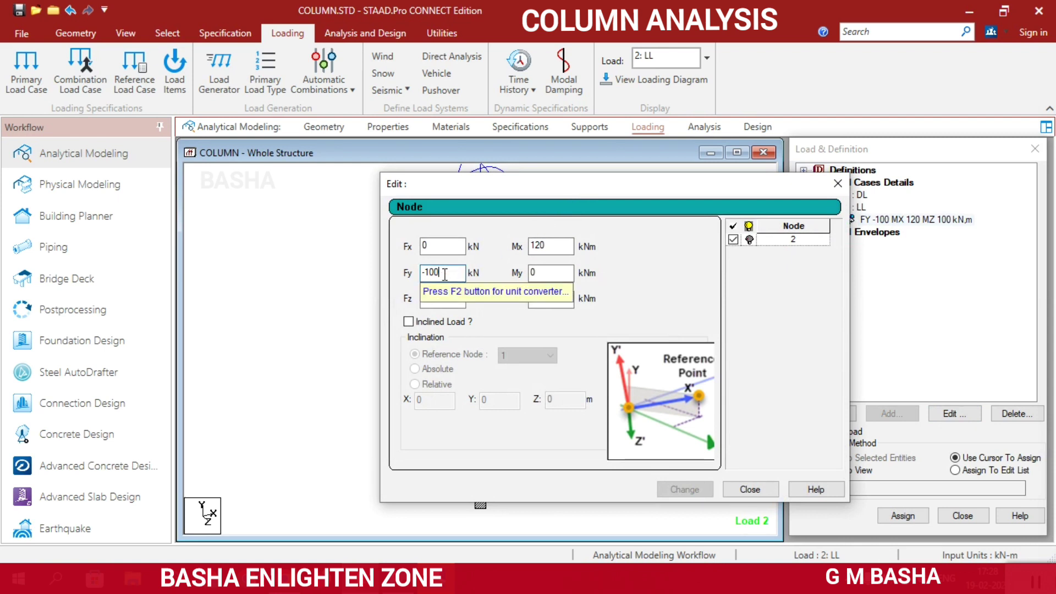
{"action": "type", "text": "0"}
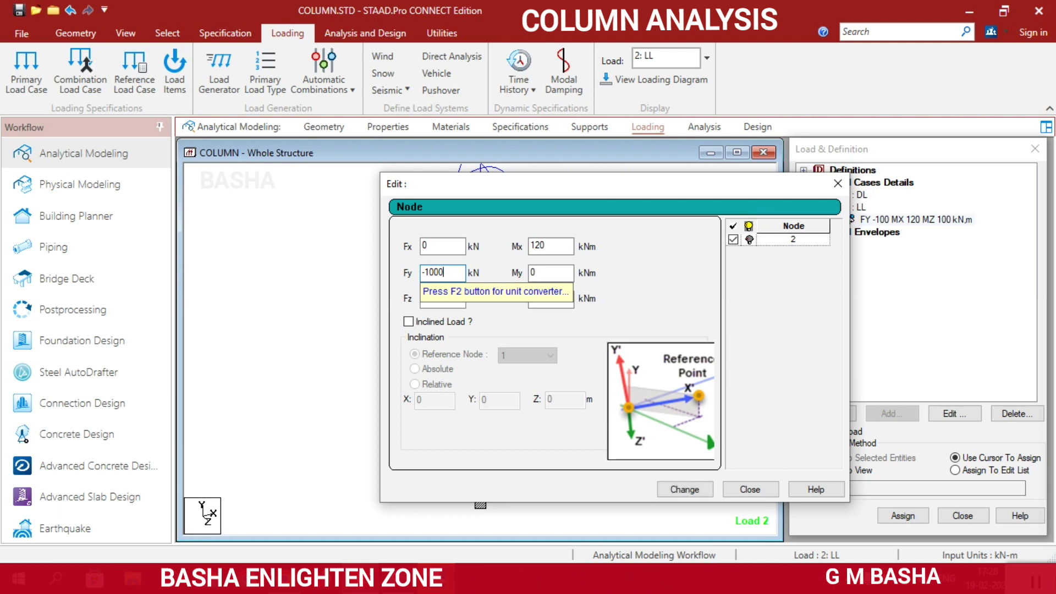
{"action": "left_click", "coordinate": [559, 247]}
{"action": "type", "text": "0"}
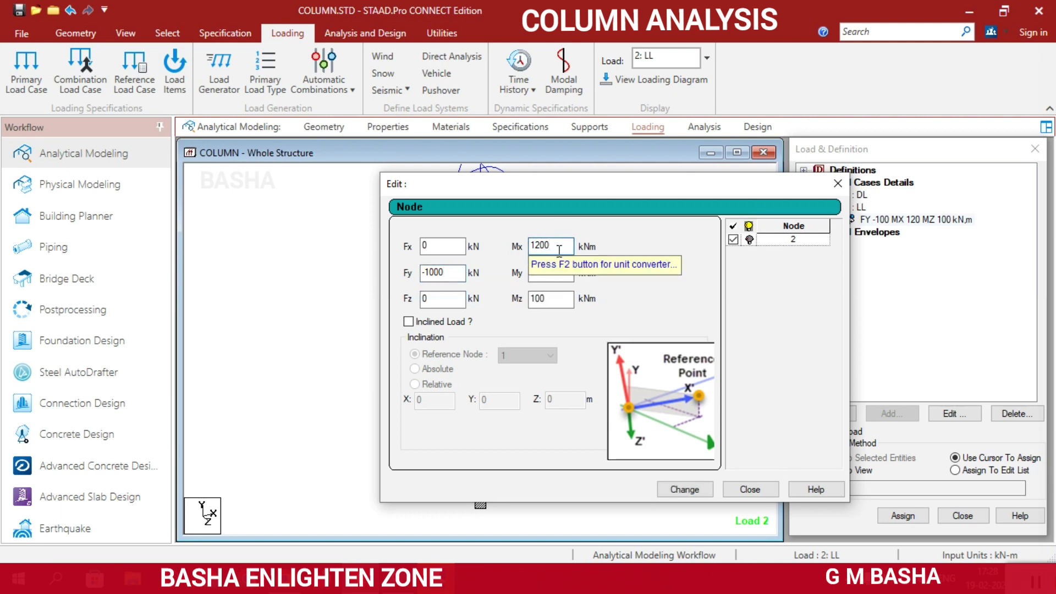
{"action": "left_click", "coordinate": [554, 301]}
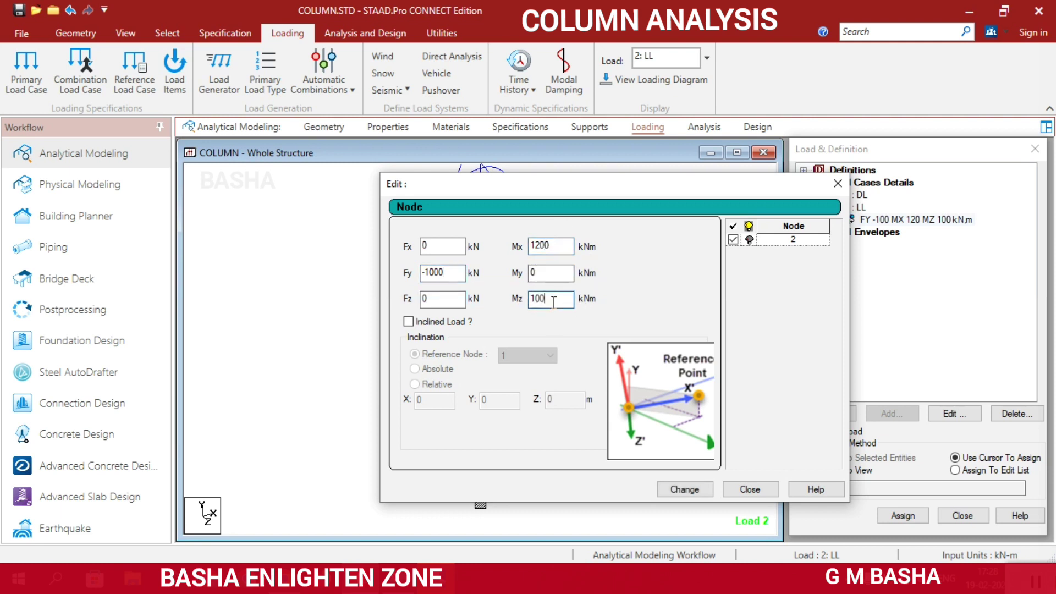
{"action": "left_click", "coordinate": [666, 488]}
{"action": "left_click", "coordinate": [684, 387]}
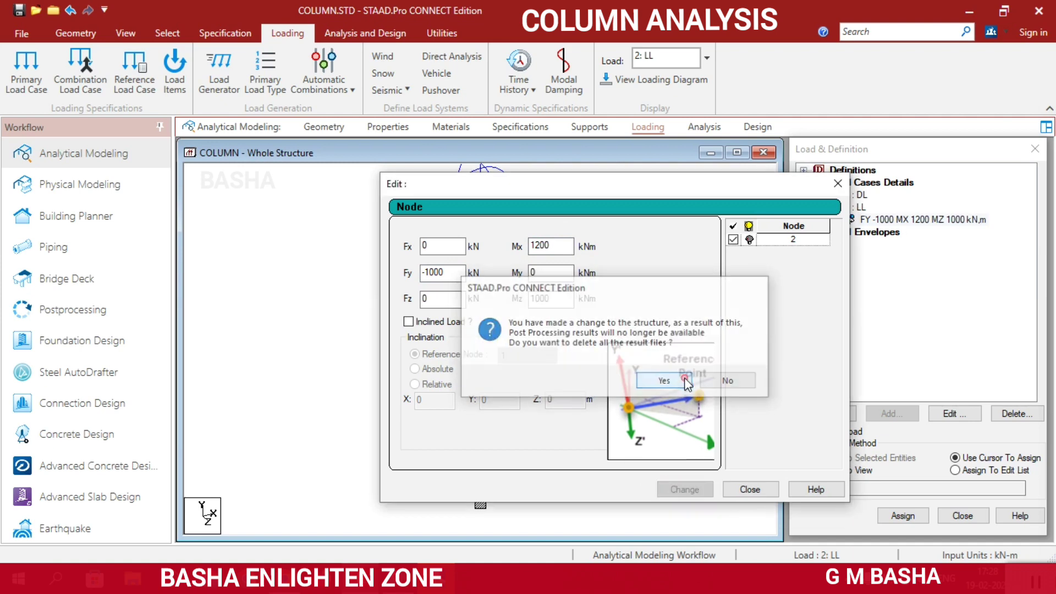
{"action": "left_click", "coordinate": [751, 489]}
{"action": "scroll", "coordinate": [679, 273], "scroll_direction": "down", "scroll_amount": 1}
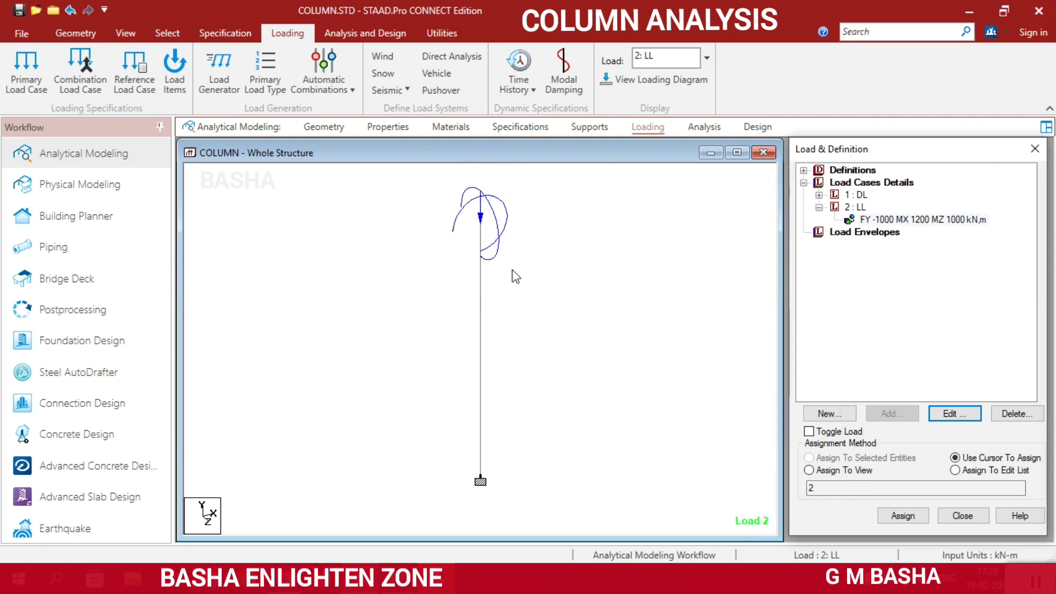
{"action": "left_click", "coordinate": [688, 132]}
Step: Add a Perform Analysis command with the All print option
{"action": "left_click", "coordinate": [688, 132]}
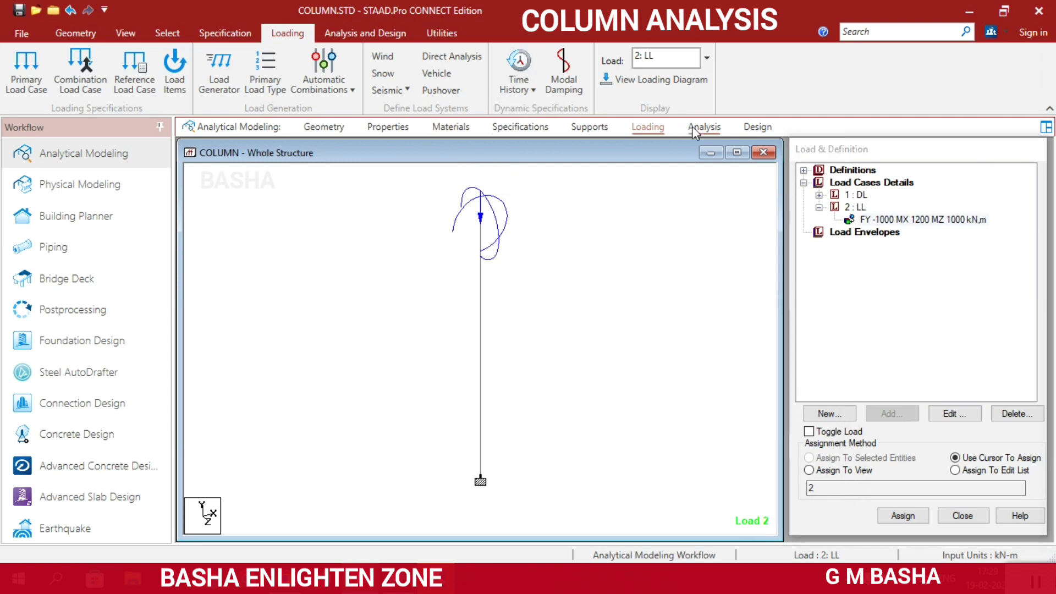
{"action": "left_click", "coordinate": [964, 463]}
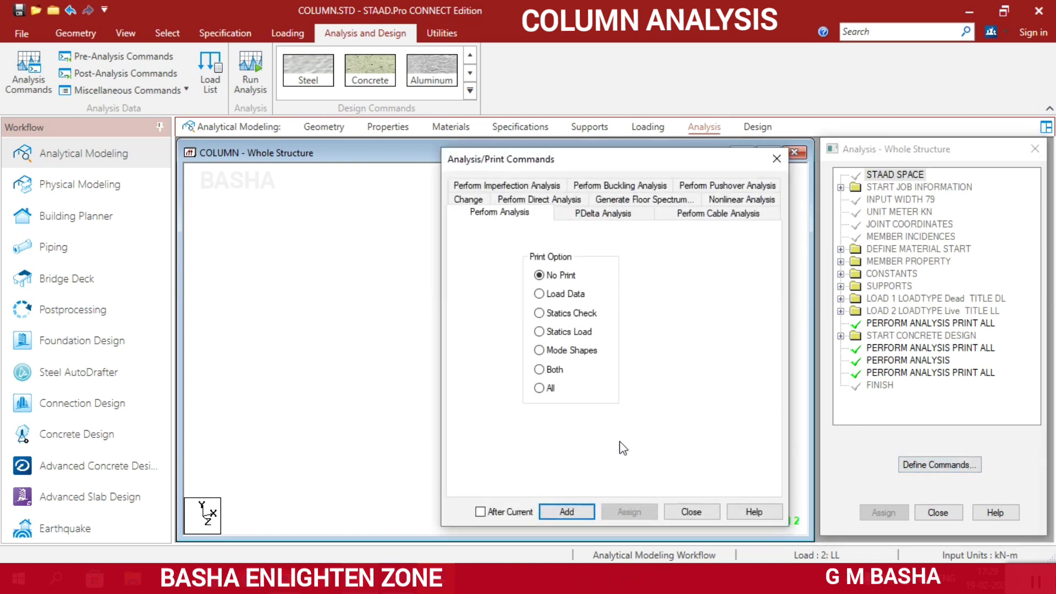
{"action": "left_click", "coordinate": [540, 389]}
{"action": "left_click", "coordinate": [566, 510]}
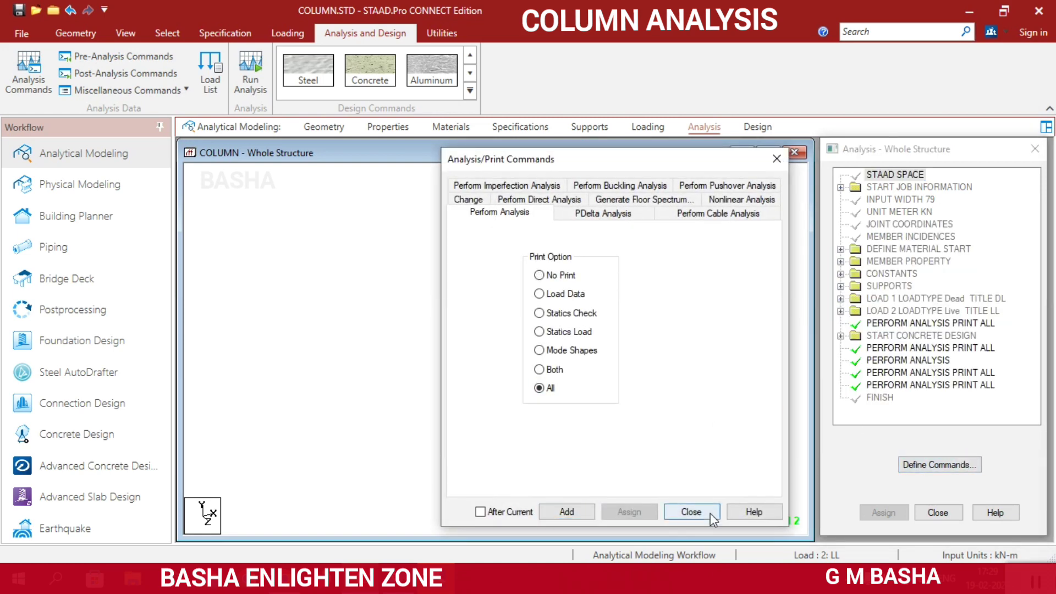
{"action": "left_click", "coordinate": [691, 511]}
Step: Save the model and re-run the analysis, staying in modelling mode after it completes
{"action": "left_click", "coordinate": [252, 57]}
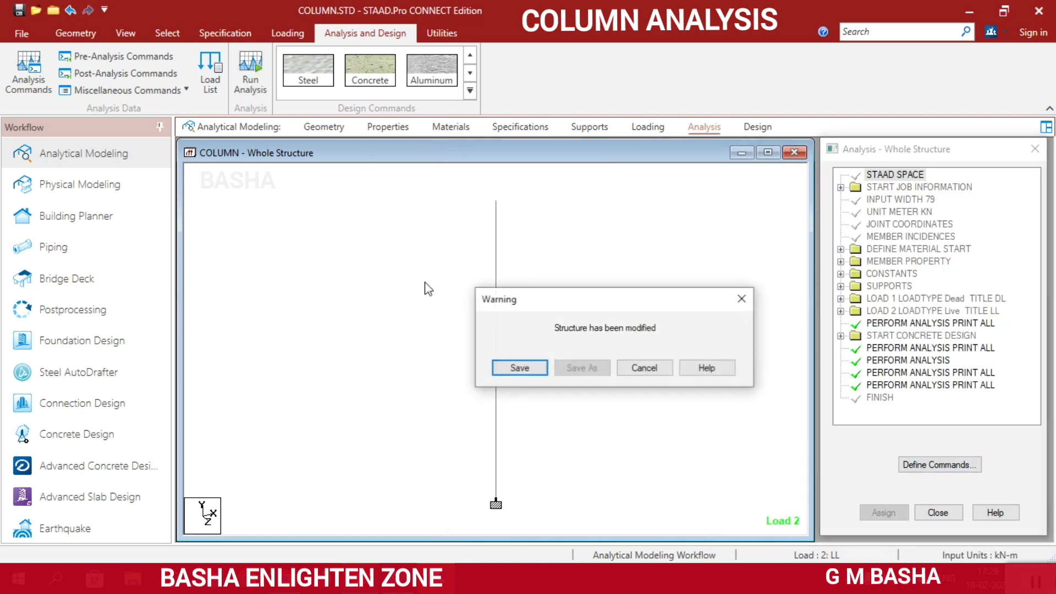
{"action": "left_click", "coordinate": [519, 369]}
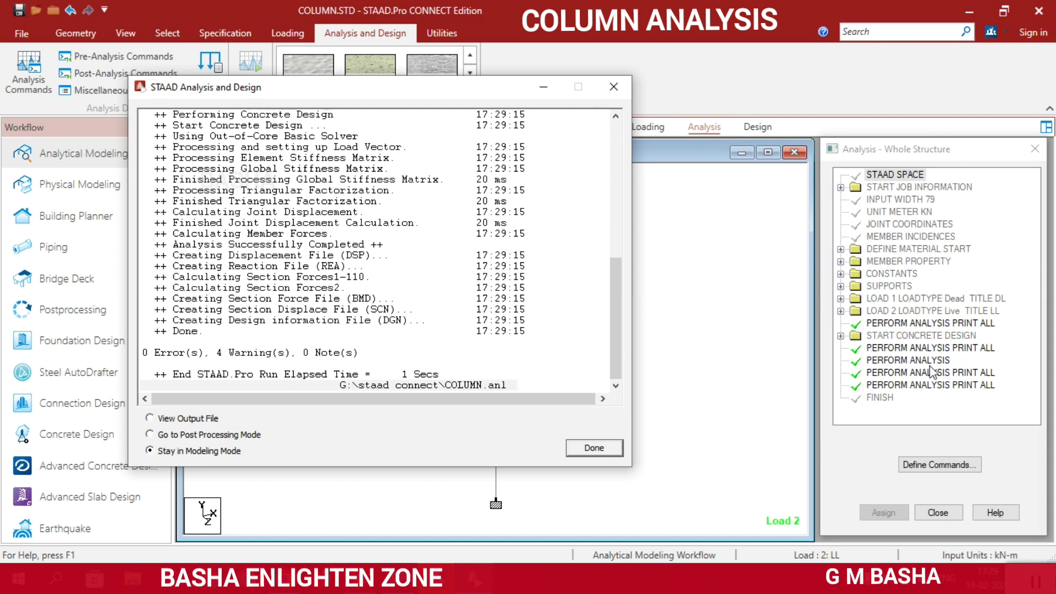
{"action": "left_click", "coordinate": [591, 451]}
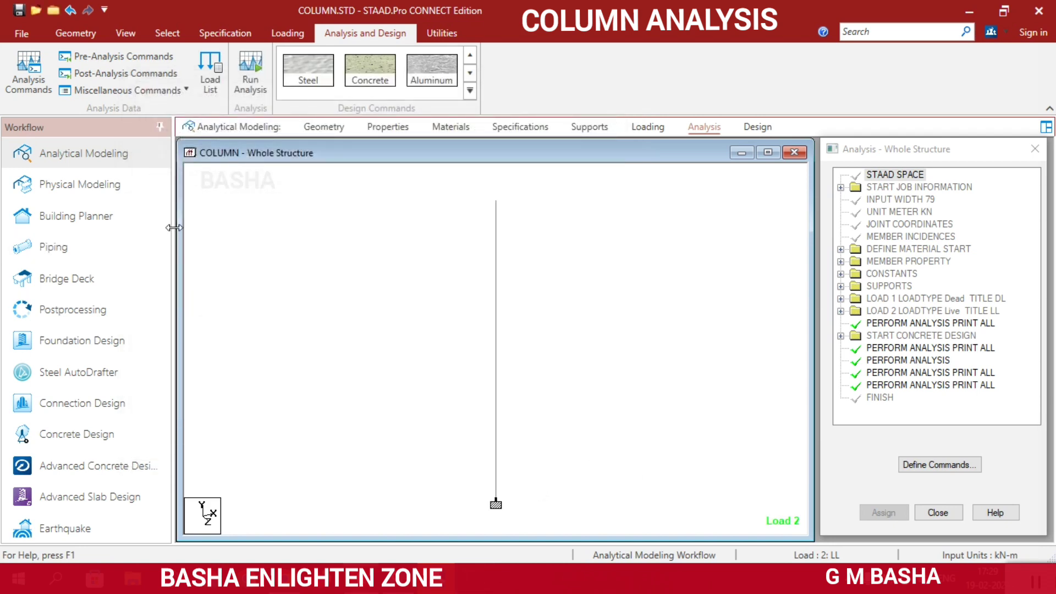
{"action": "left_click", "coordinate": [100, 303]}
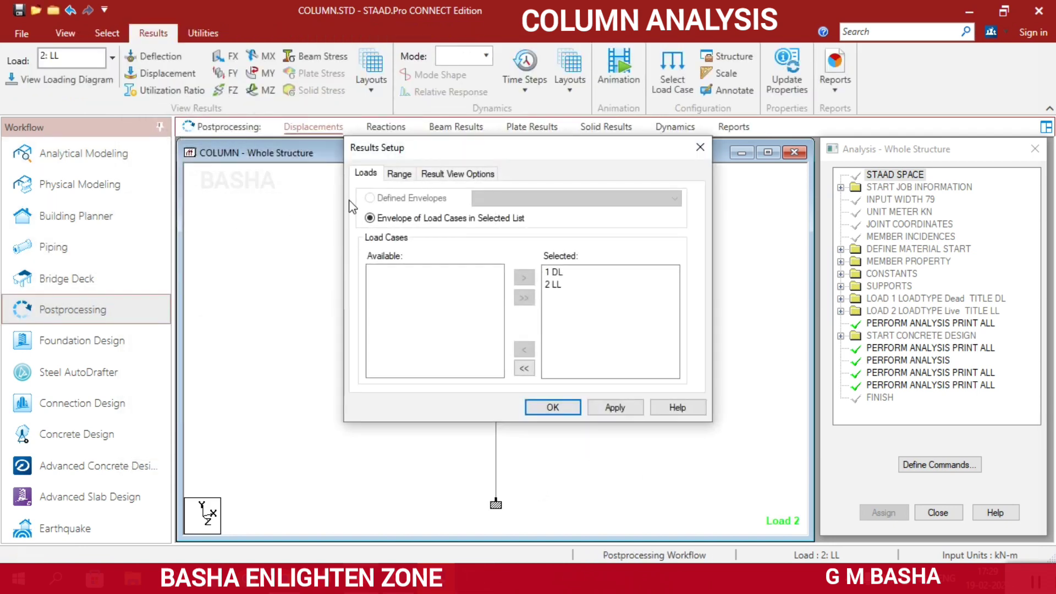
Step: Accept load cases 1 DL and 2 LL, then show the column's deflection and torsion diagram
{"action": "left_click", "coordinate": [553, 407]}
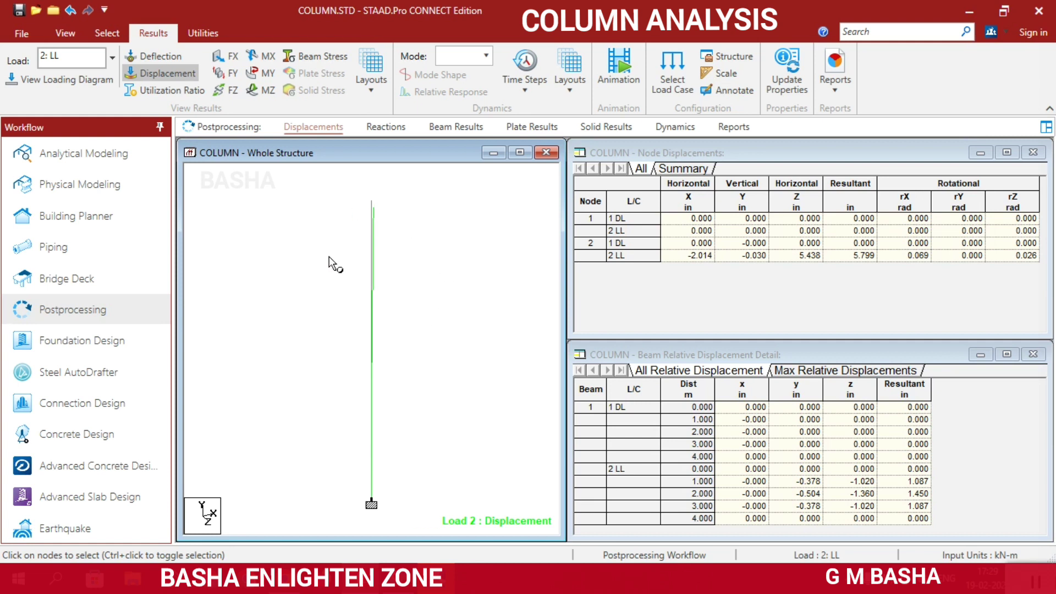
{"action": "left_click", "coordinate": [147, 57]}
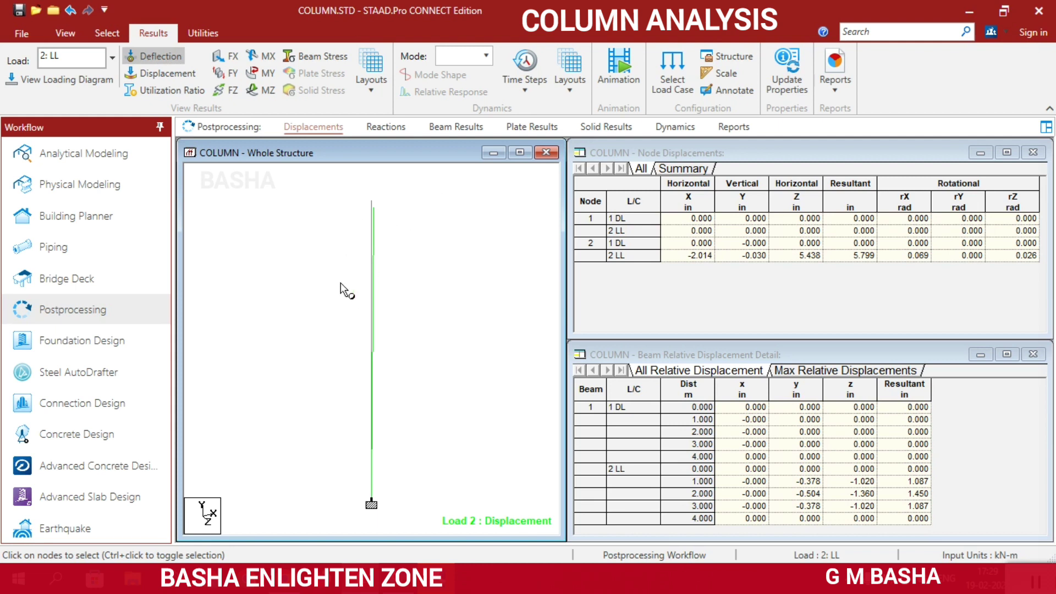
{"action": "left_click", "coordinate": [261, 55]}
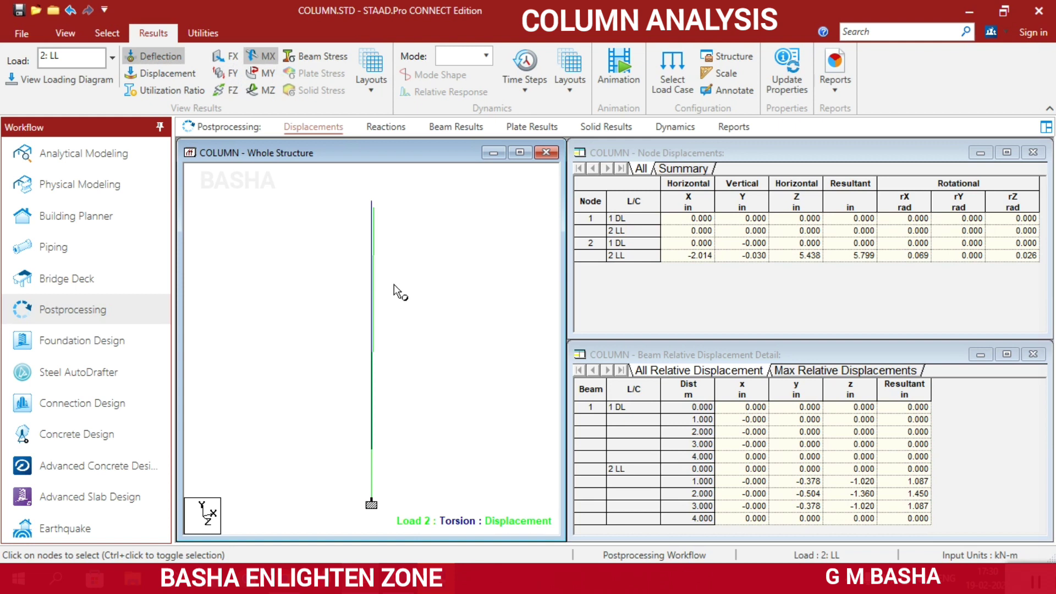
Step: Toggle the Bending Z, Shear Z and axial force diagrams, ending with only axial force shown
{"action": "left_click", "coordinate": [262, 89]}
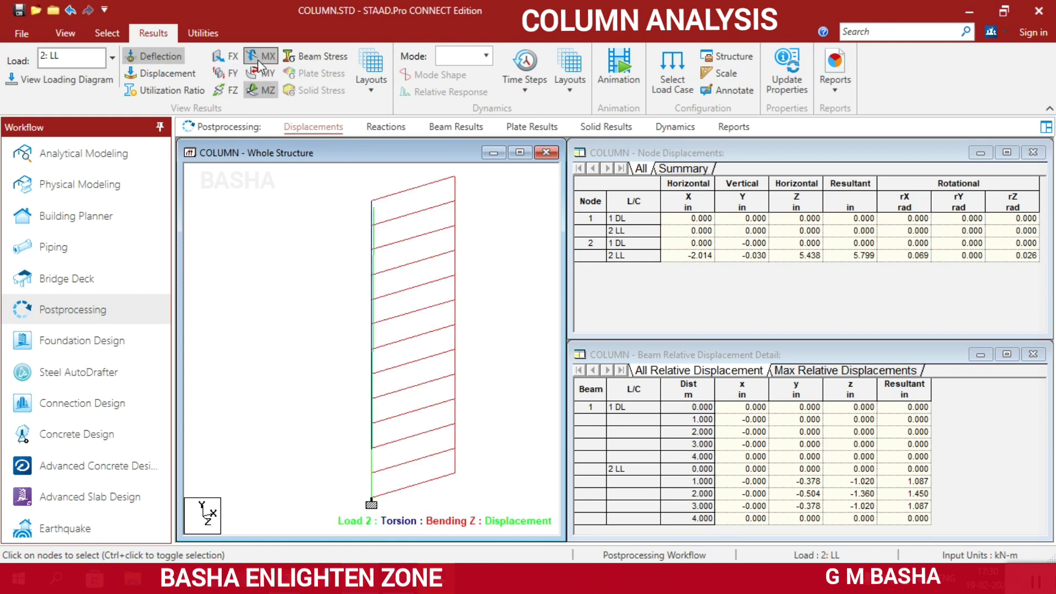
{"action": "left_click", "coordinate": [219, 90]}
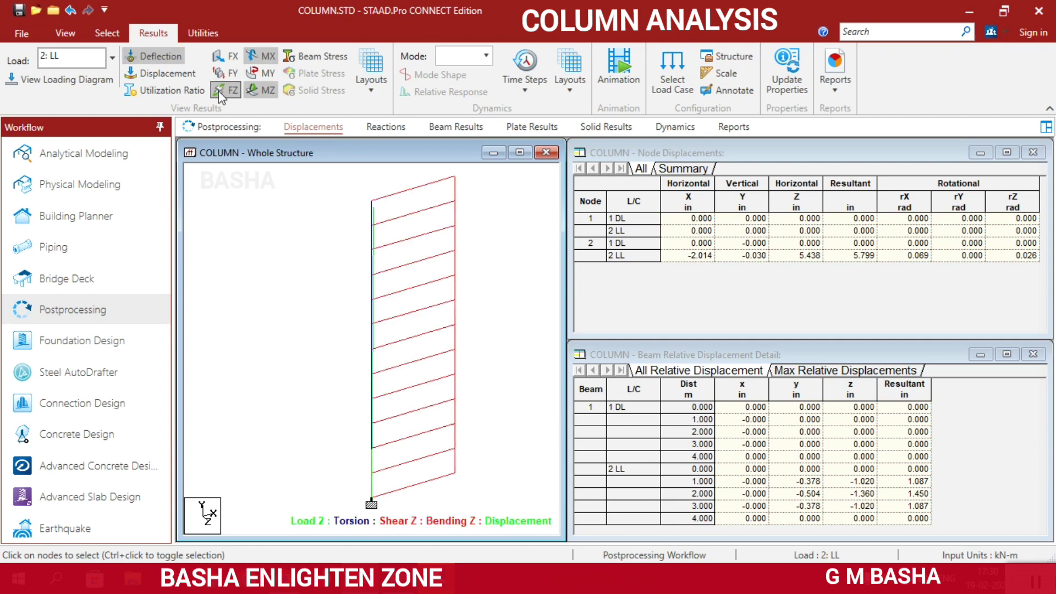
{"action": "left_click", "coordinate": [271, 92]}
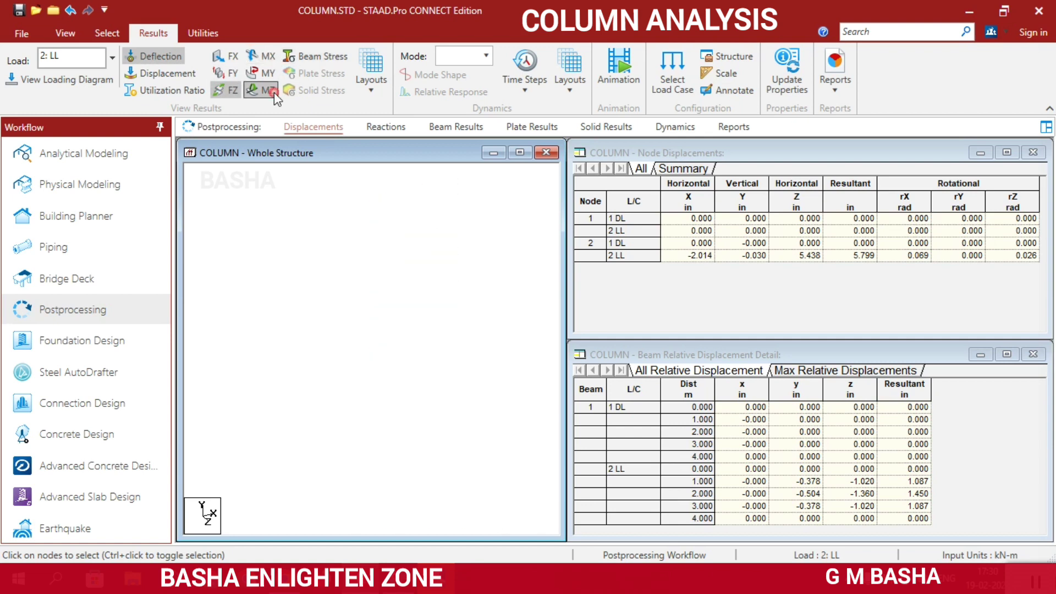
{"action": "left_click", "coordinate": [219, 56]}
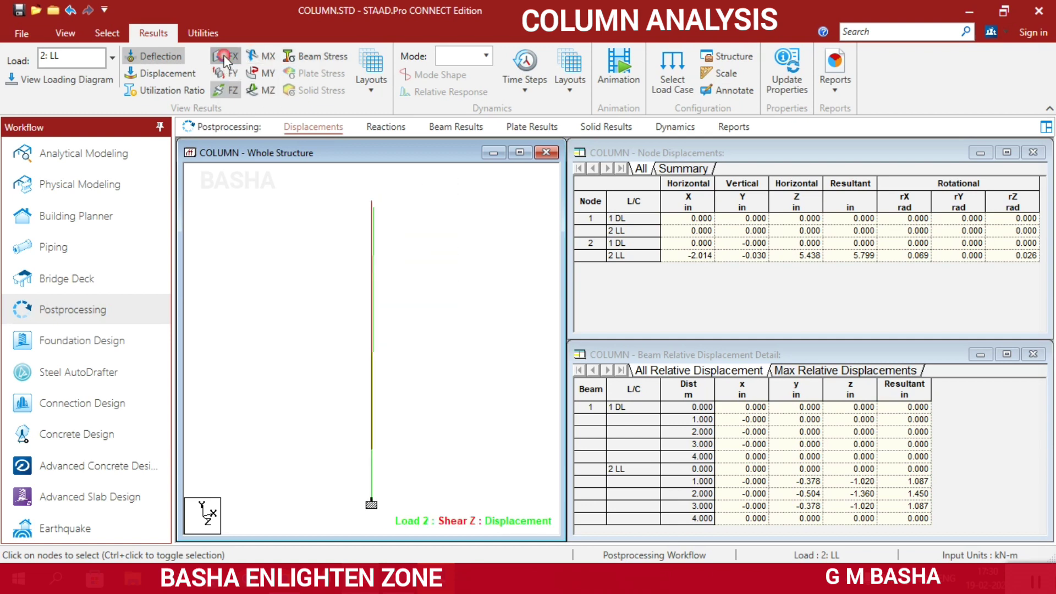
{"action": "left_click", "coordinate": [266, 83]}
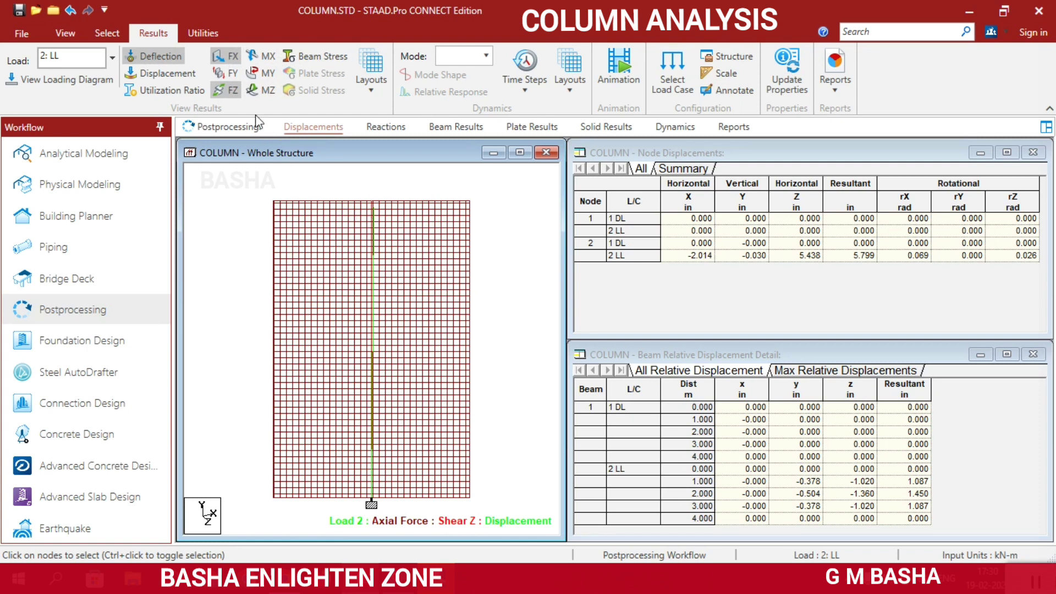
{"action": "left_click", "coordinate": [227, 89]}
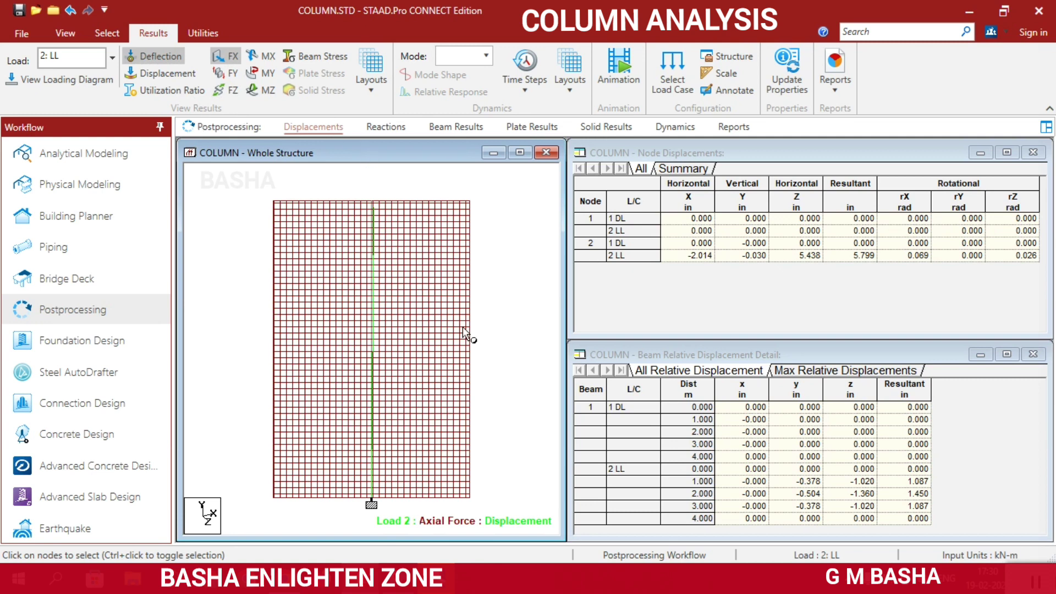
{"action": "left_click", "coordinate": [621, 70]}
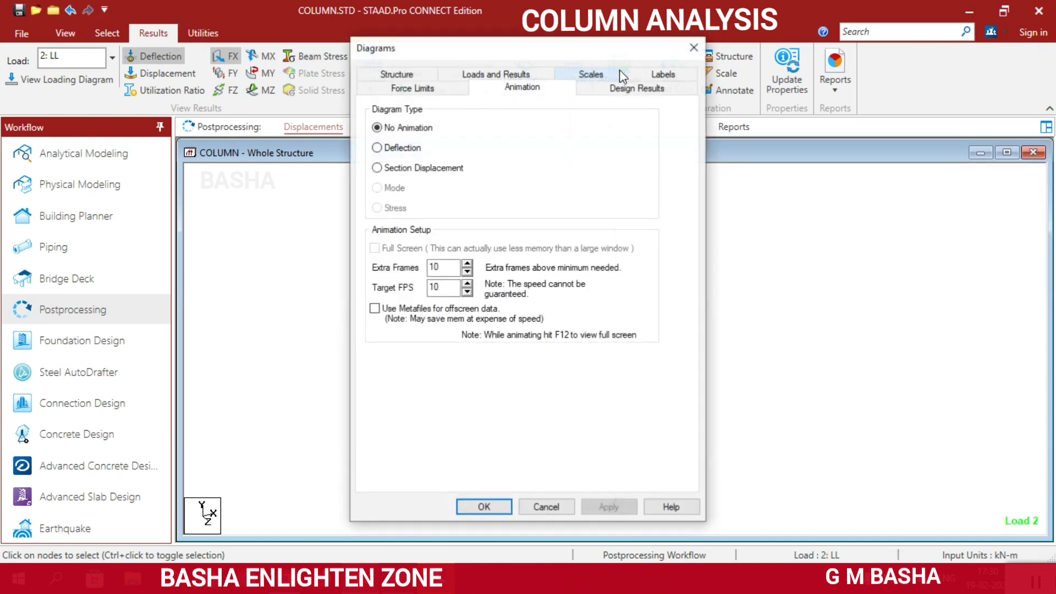
Step: Apply a deflection animation to the column's Load 2 displaced shape
{"action": "left_click", "coordinate": [402, 148]}
{"action": "left_click_drag", "start_coordinate": [497, 56], "coordinate": [863, 21]}
{"action": "left_click", "coordinate": [976, 472]}
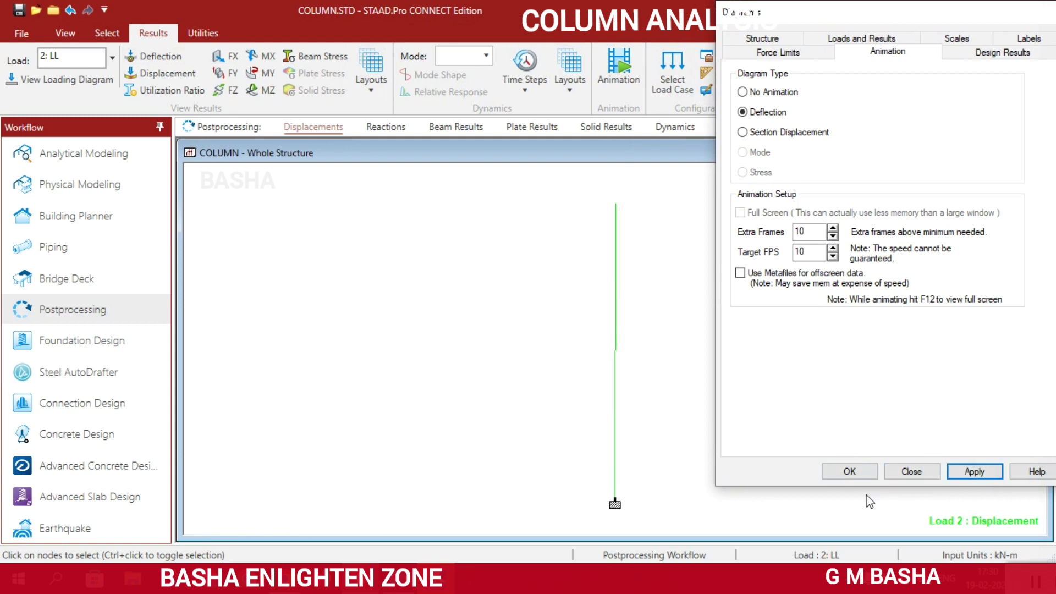
{"action": "left_click", "coordinate": [850, 472]}
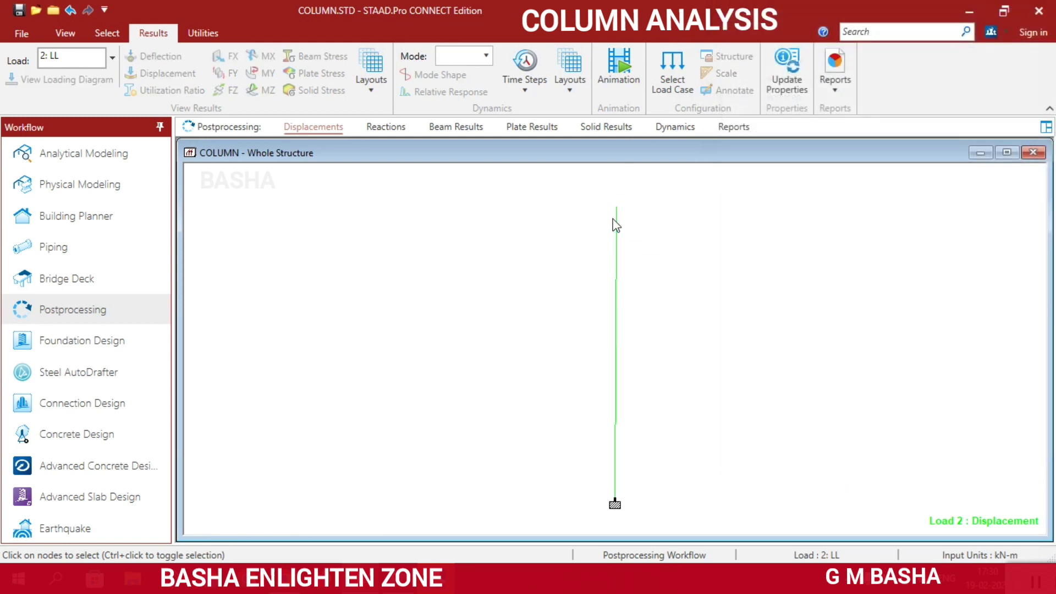